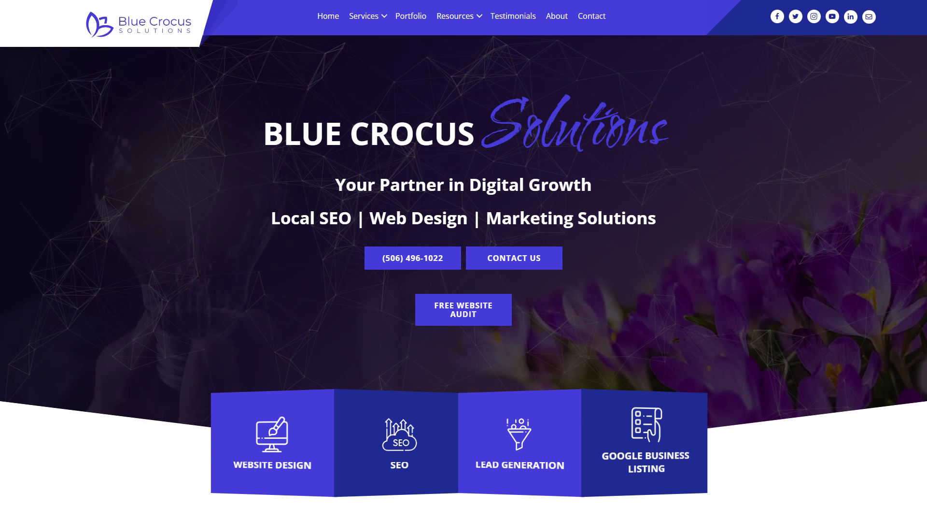
Step: Scroll down the Blue Crocus Solutions homepage
{"action": "scroll", "coordinate": [463, 260], "scroll_direction": "down", "scroll_amount": 5}
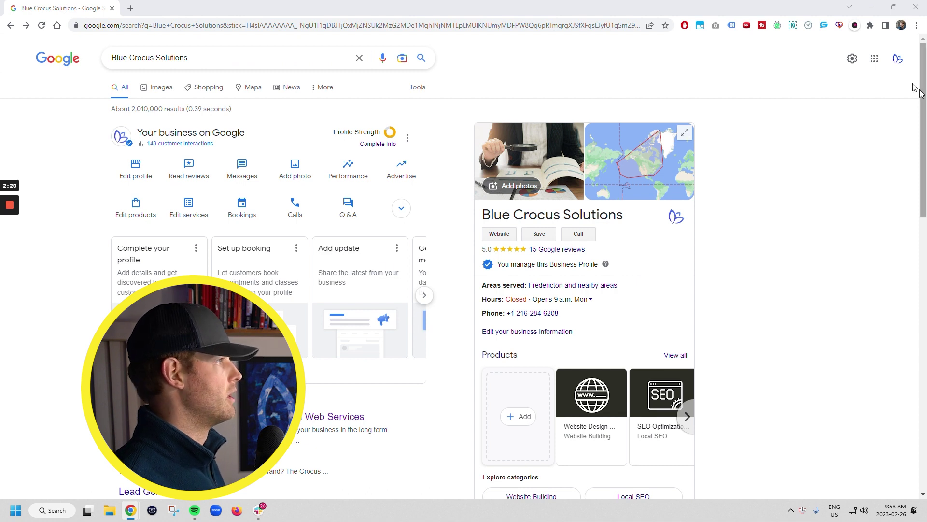
Step: Reach the Business Profile Manager businesses list and show the Add business options
{"action": "left_click", "coordinate": [875, 58]}
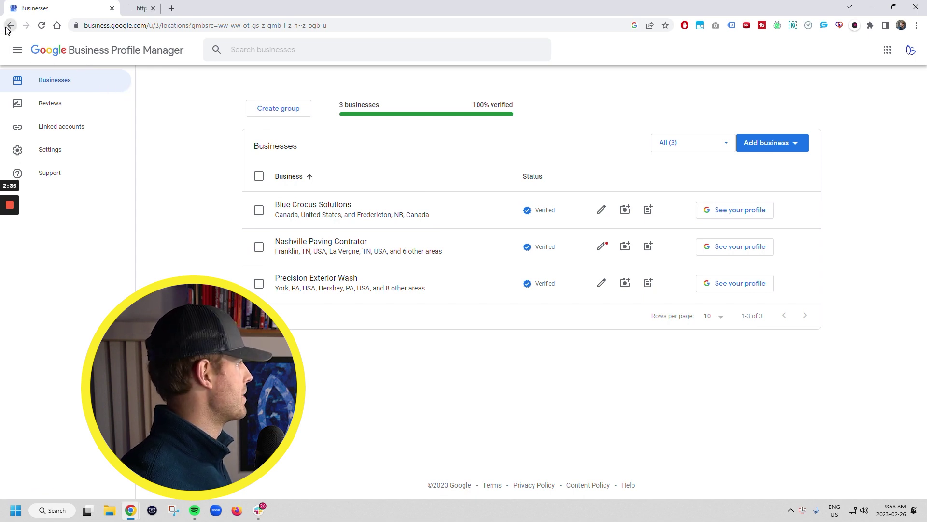
{"action": "left_click", "coordinate": [164, 7]}
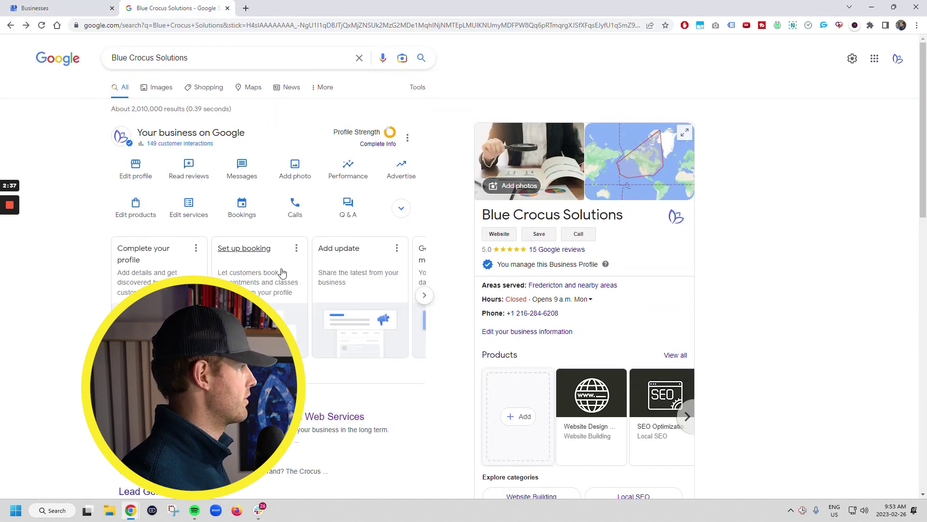
{"action": "left_click", "coordinate": [343, 296]}
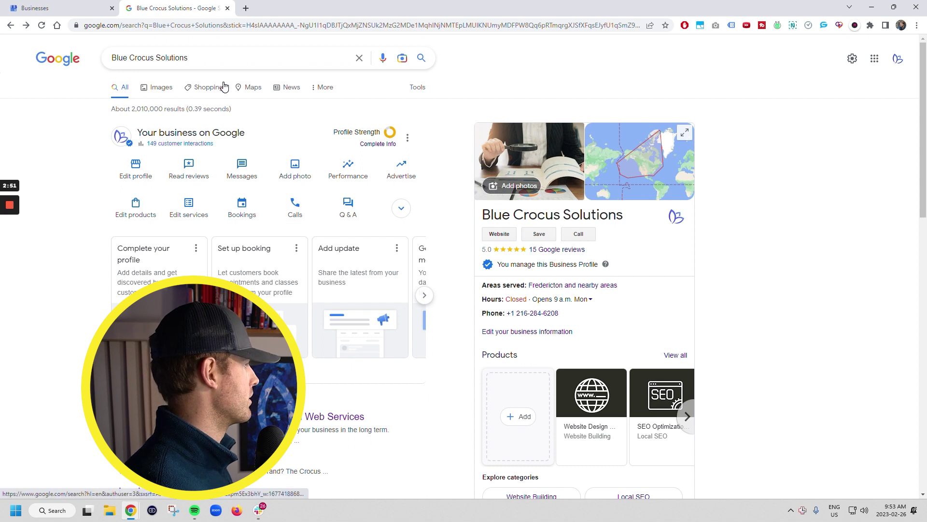
{"action": "left_click", "coordinate": [80, 7]}
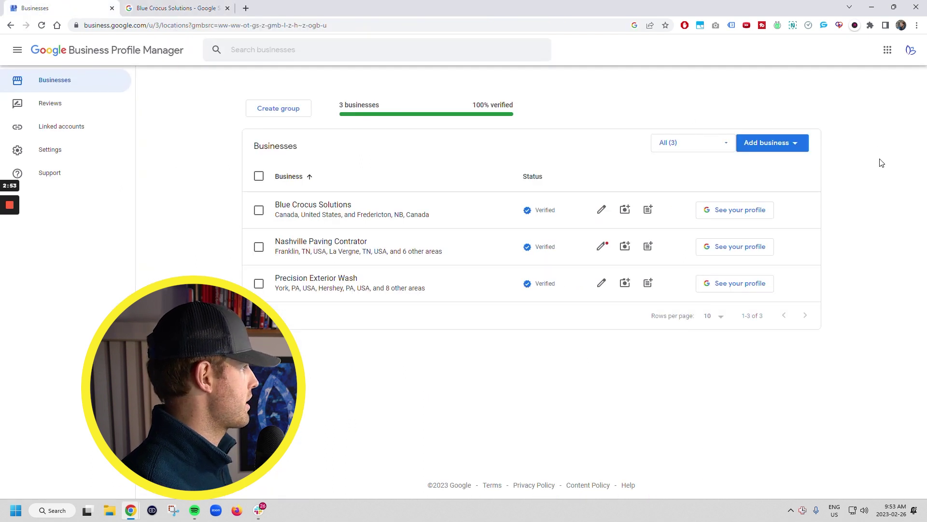
{"action": "left_click", "coordinate": [784, 153]}
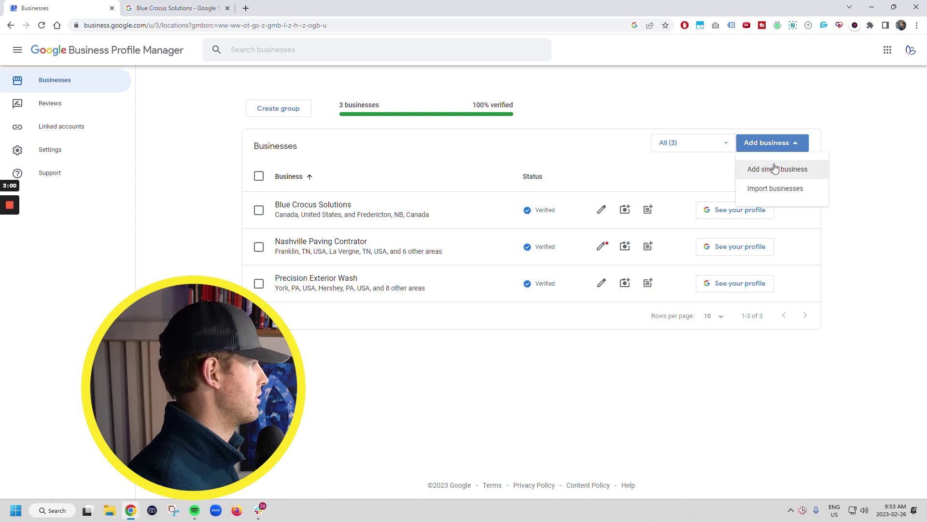
Step: Start adding a single business, then back out to the businesses list
{"action": "left_click", "coordinate": [775, 169]}
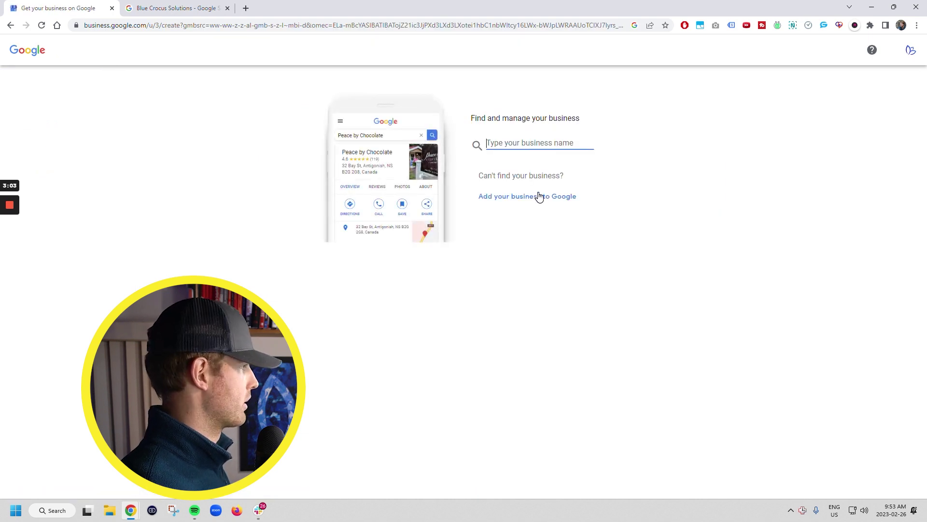
{"action": "left_click", "coordinate": [6, 30]}
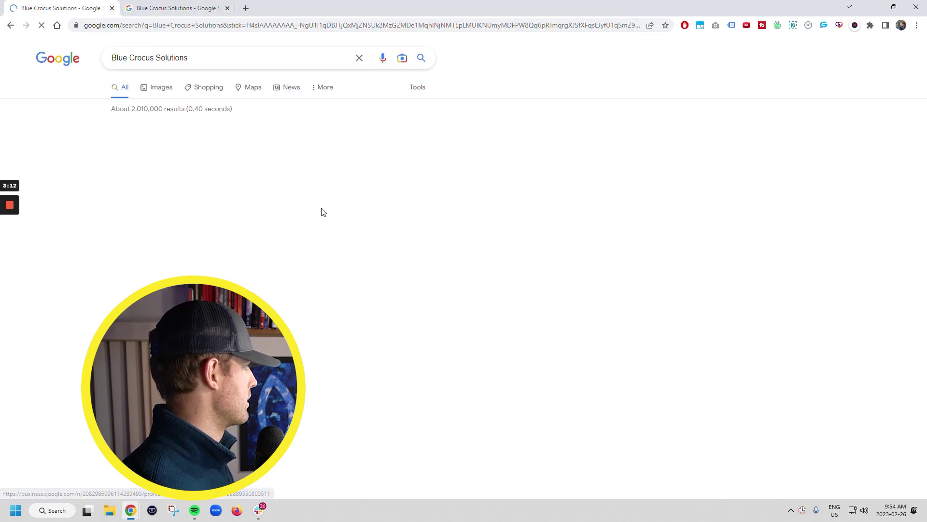
{"action": "left_click", "coordinate": [10, 26]}
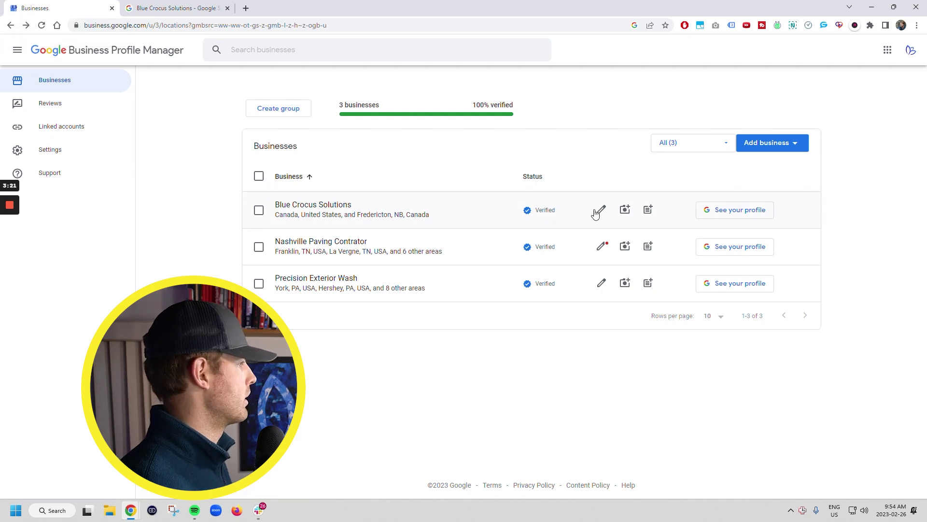
Step: Open the Blue Crocus Solutions profile with all actions expanded, then start a new tab
{"action": "left_click", "coordinate": [327, 212]}
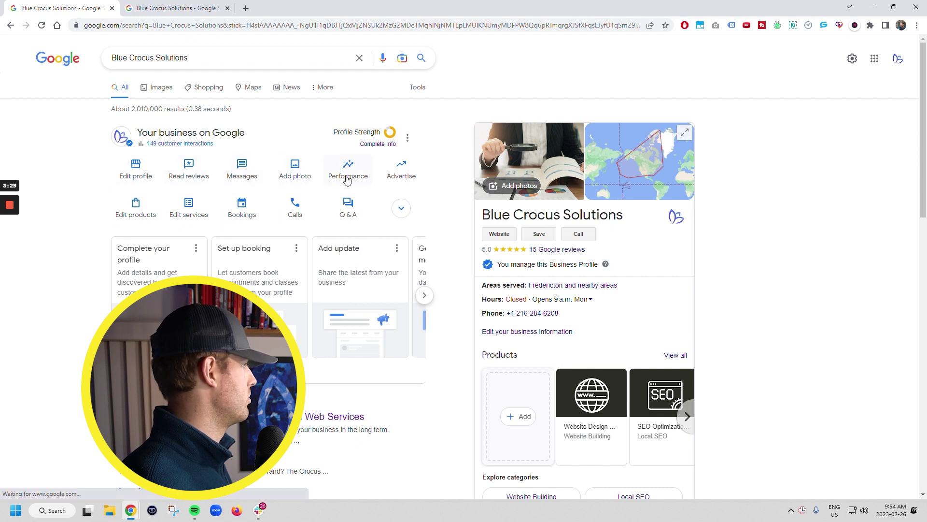
{"action": "left_click", "coordinate": [401, 208]}
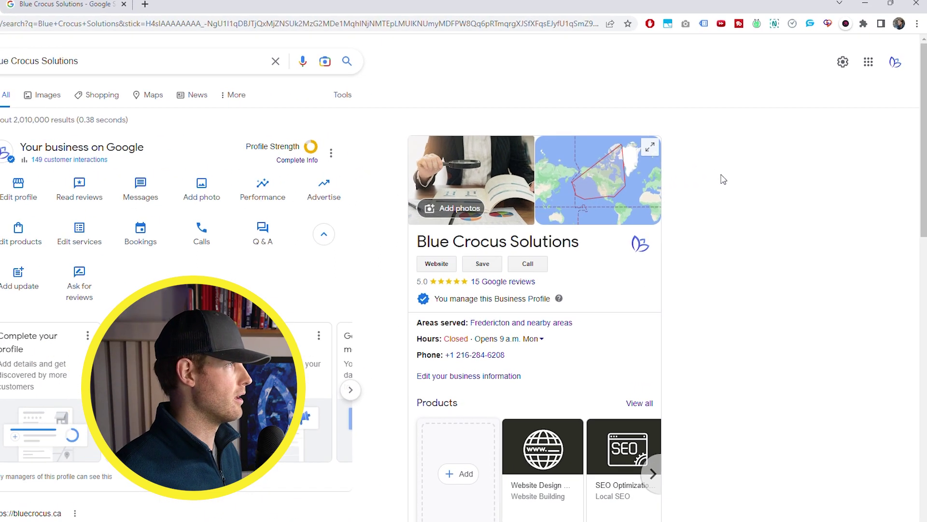
{"action": "left_click", "coordinate": [892, 67]}
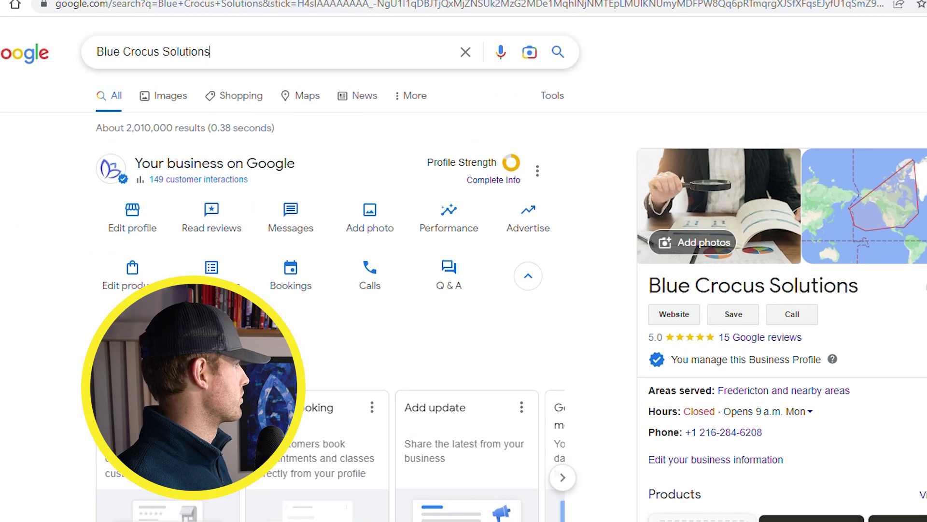
{"action": "left_click_drag", "start_coordinate": [210, 52], "coordinate": [74, 56]}
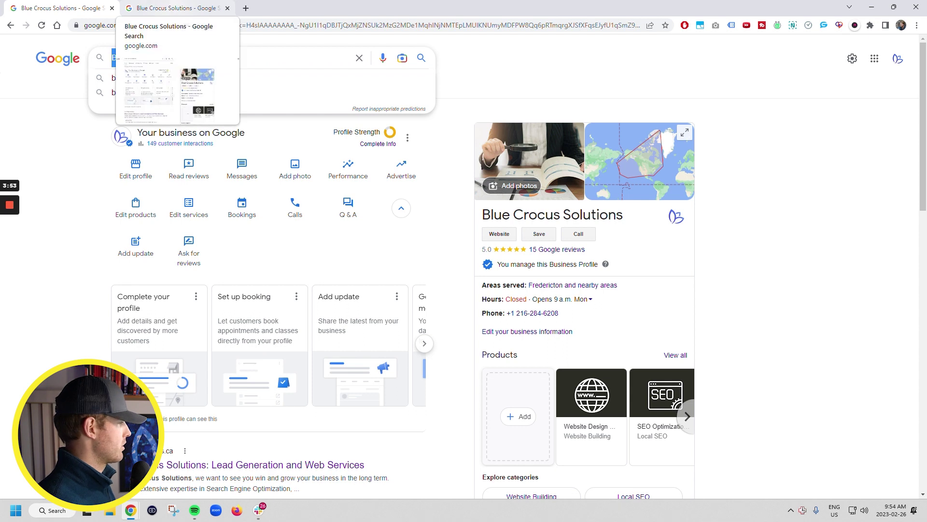
{"action": "left_click", "coordinate": [245, 10]}
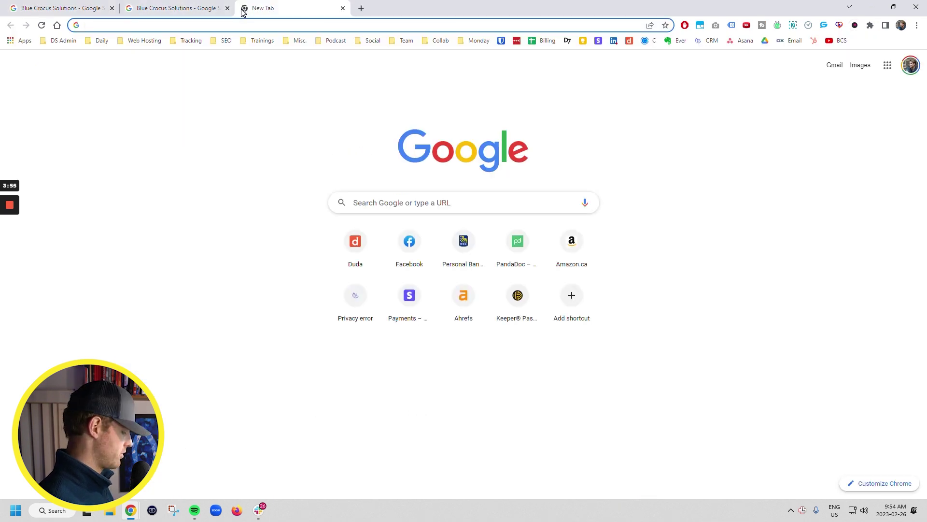
Step: Search 'google business provile setup' and open the Google Business Profile page from the results
{"action": "type", "text": "google bu"}
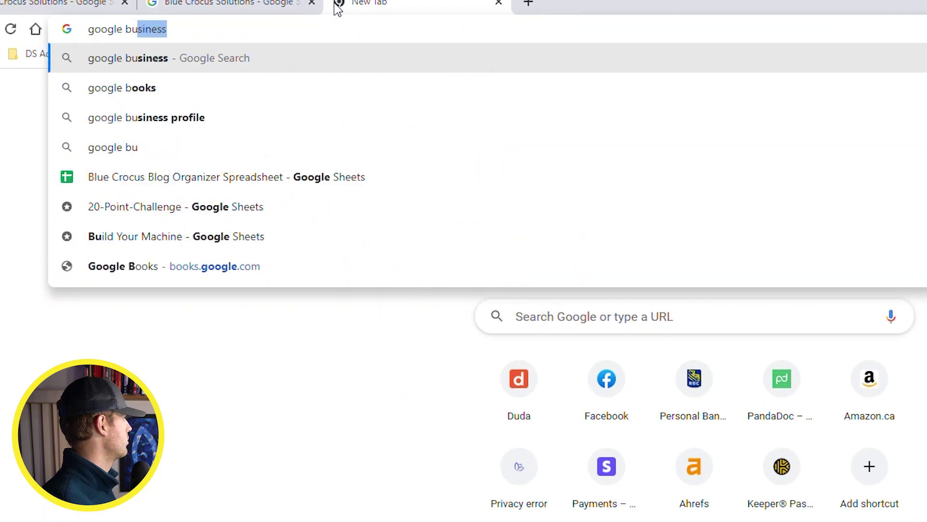
{"action": "type", "text": "siness provile setup"}
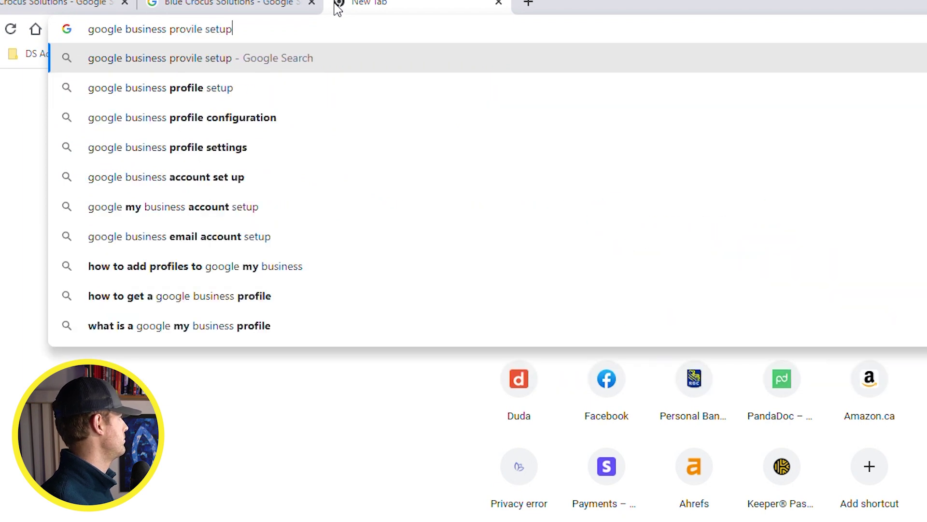
{"action": "key", "text": "Return"}
{"action": "scroll", "coordinate": [87, 451], "scroll_direction": "down", "scroll_amount": 5}
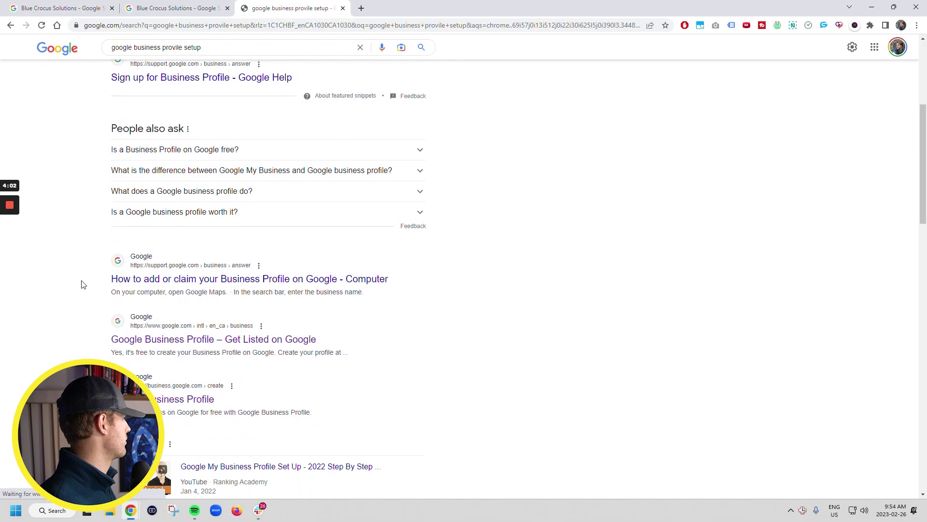
{"action": "scroll", "coordinate": [56, 288], "scroll_direction": "down", "scroll_amount": 1}
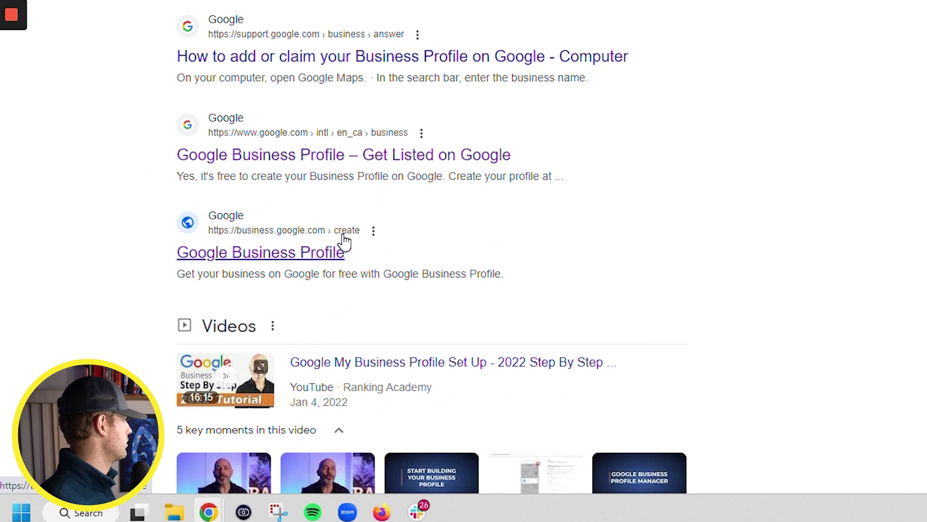
{"action": "left_click", "coordinate": [261, 247]}
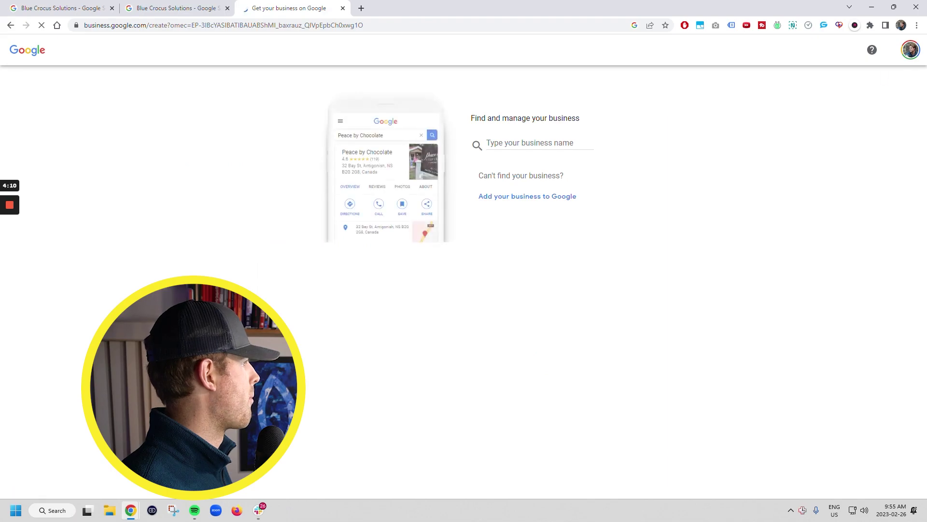
Step: Reload the add-your-business page under the third Google account via the account switcher
{"action": "left_click", "coordinate": [910, 50]}
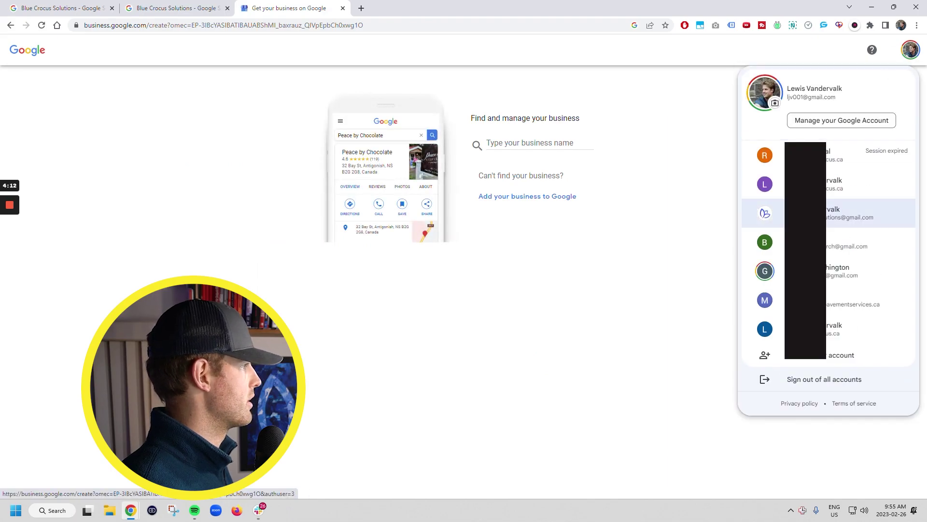
{"action": "left_click", "coordinate": [840, 213]}
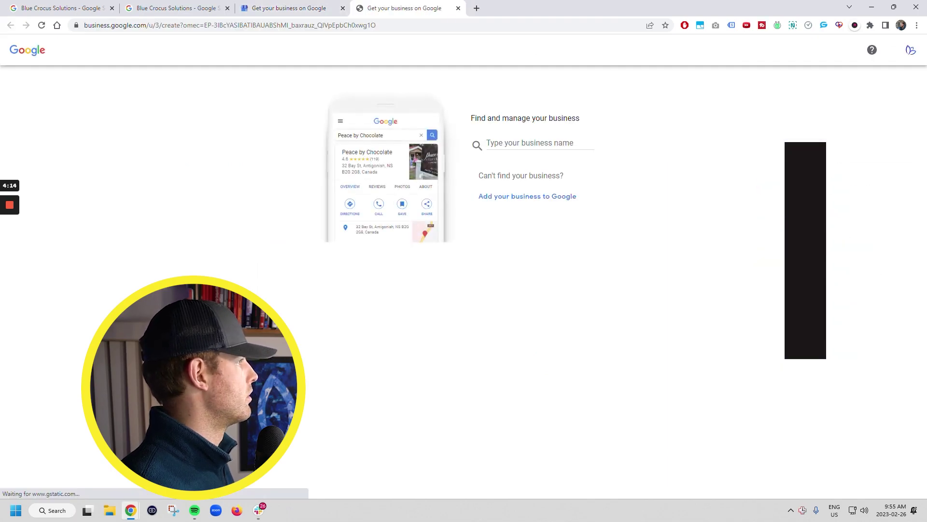
{"action": "left_click", "coordinate": [911, 49]}
{"action": "left_click", "coordinate": [309, 8]}
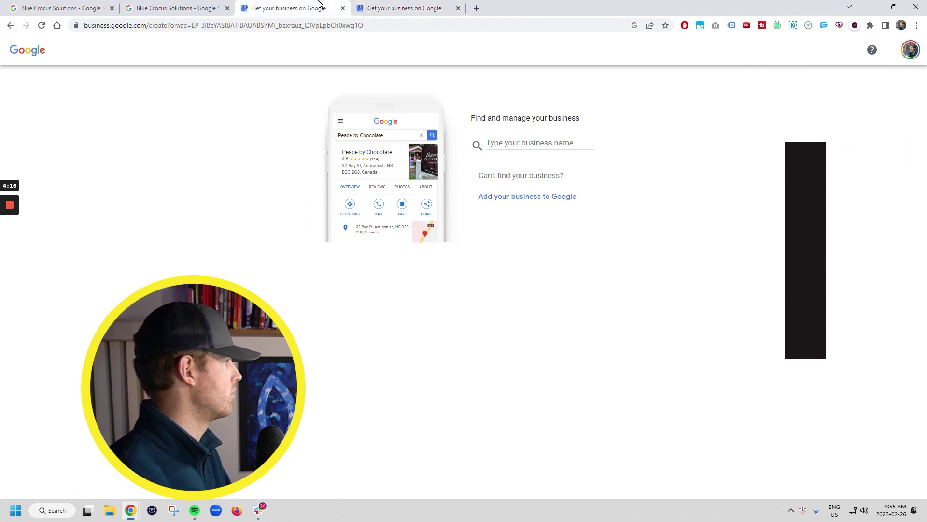
{"action": "left_click", "coordinate": [911, 53]}
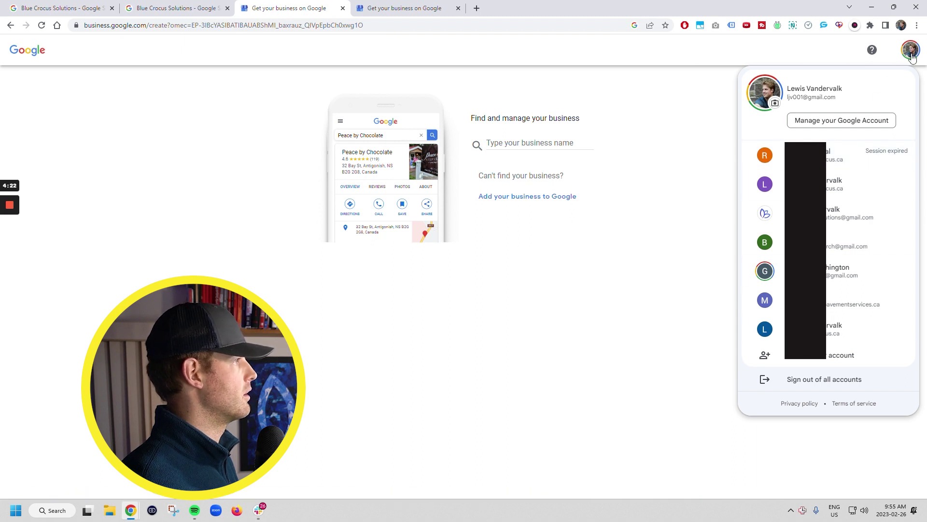
{"action": "left_click", "coordinate": [912, 53]}
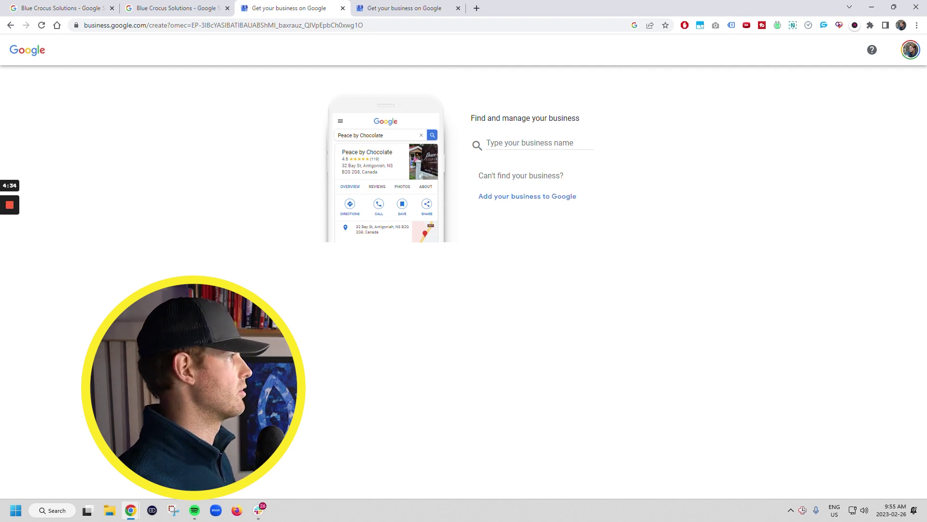
{"action": "left_click", "coordinate": [905, 54]}
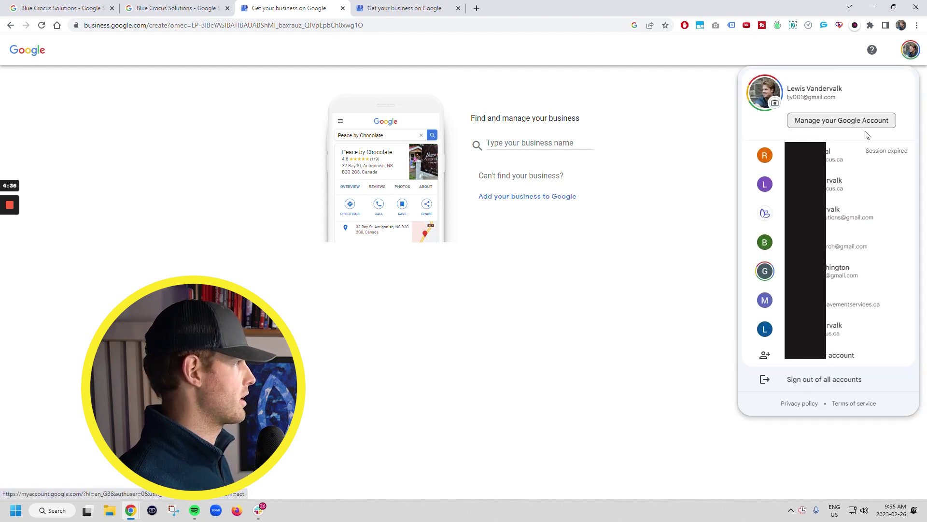
{"action": "left_click", "coordinate": [677, 124]}
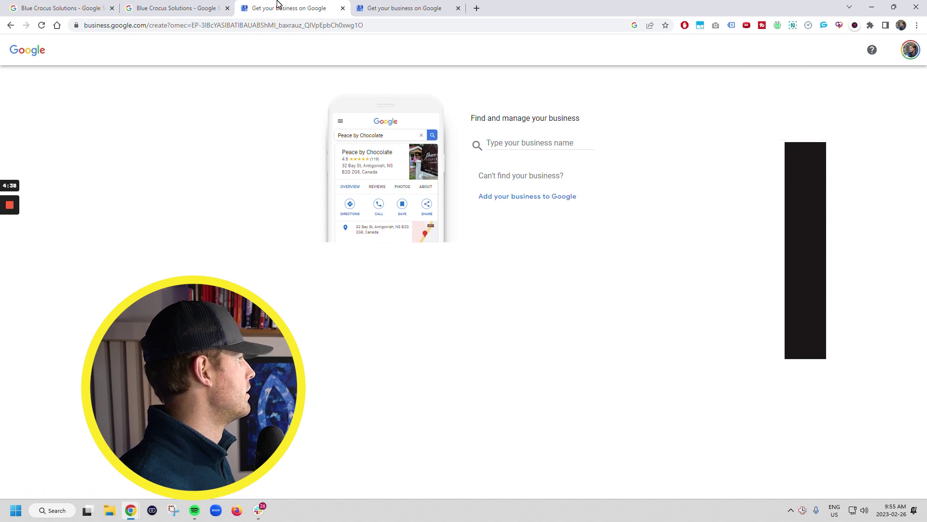
{"action": "left_click", "coordinate": [910, 55]}
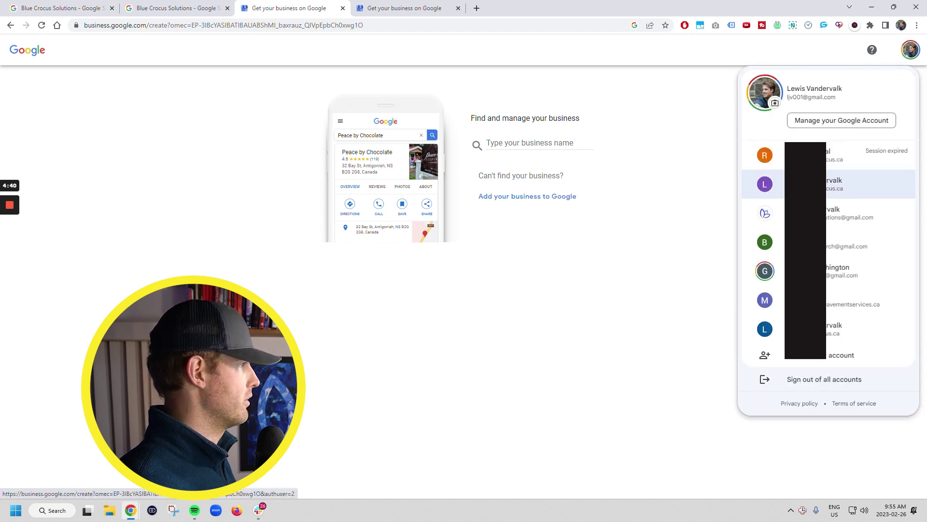
{"action": "left_click", "coordinate": [826, 219]}
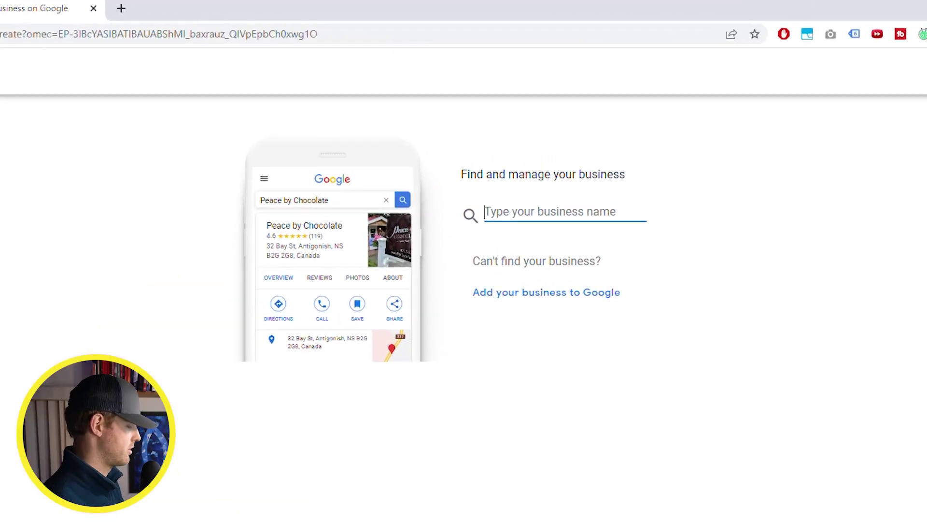
Step: Create a new business named 'Chuck in a Truck Junk Removal', then open a blank tab
{"action": "type", "text": "iC"}
{"action": "key", "text": "BackSpace"}
{"action": "key", "text": "BackSpace"}
{"action": "type", "text": "Ch"}
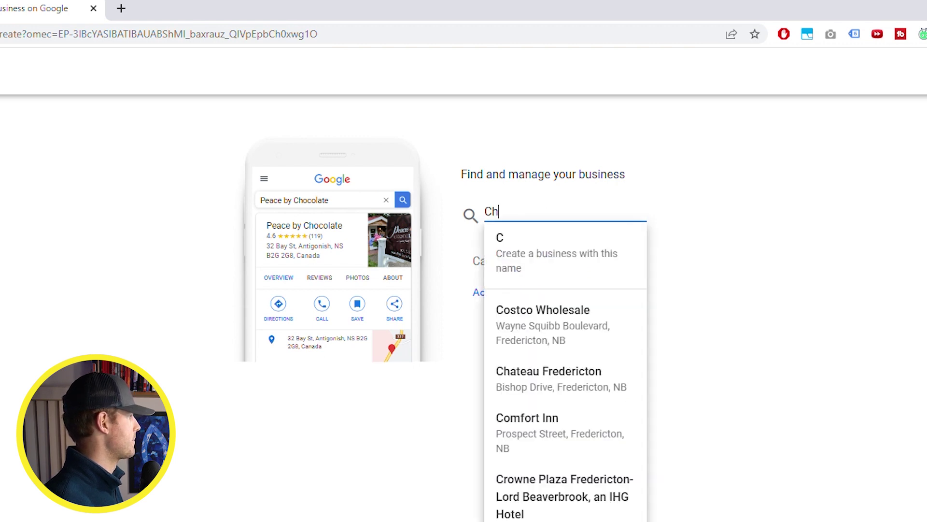
{"action": "type", "text": "uck in a truck "}
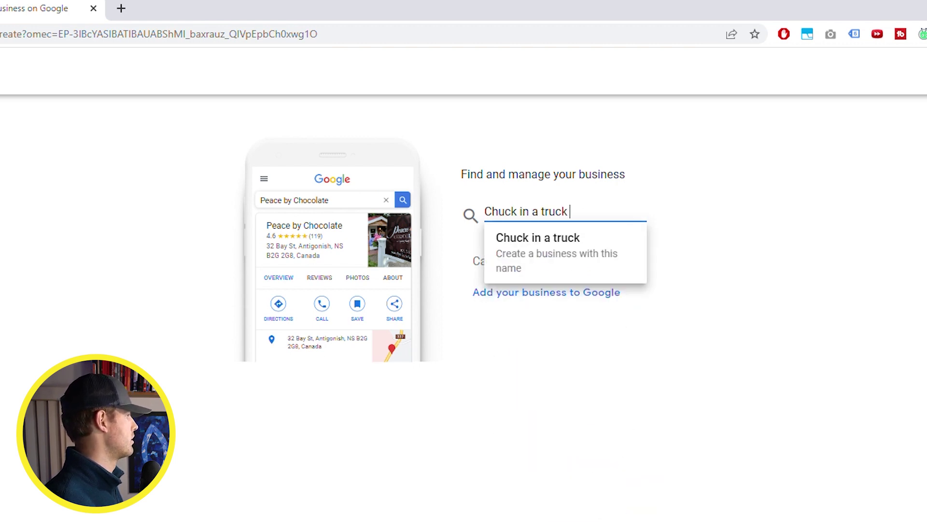
{"action": "type", "text": "J"}
{"action": "key", "text": "BackSpace"}
{"action": "key", "text": "BackSpace"}
{"action": "key", "text": "BackSpace"}
{"action": "key", "text": "BackSpace"}
{"action": "key", "text": "BackSpace"}
{"action": "key", "text": "BackSpace"}
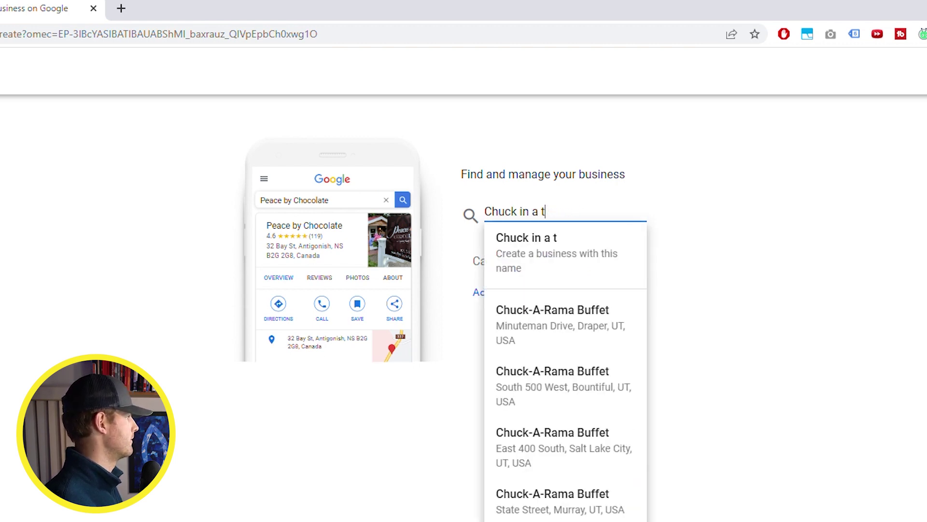
{"action": "key", "text": "BackSpace"}
{"action": "type", "text": "Truck Junk Removal"}
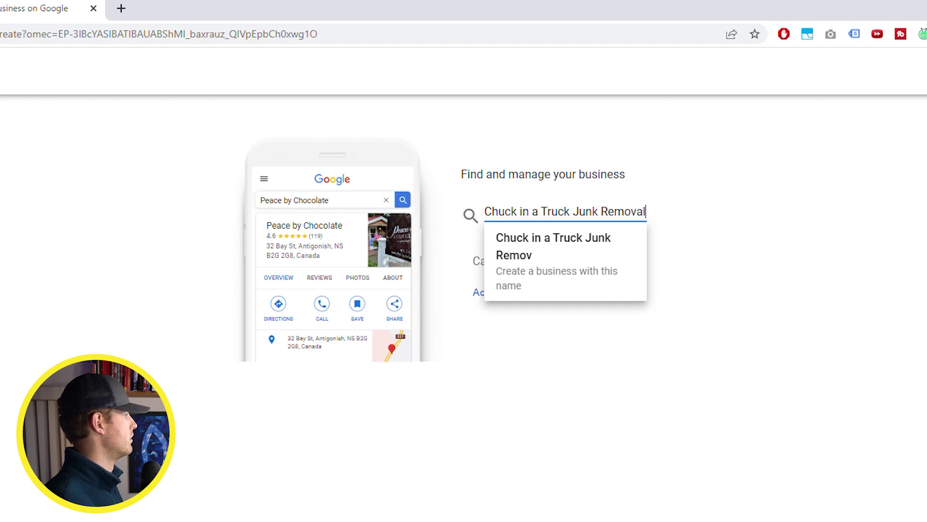
{"action": "left_click", "coordinate": [574, 262]}
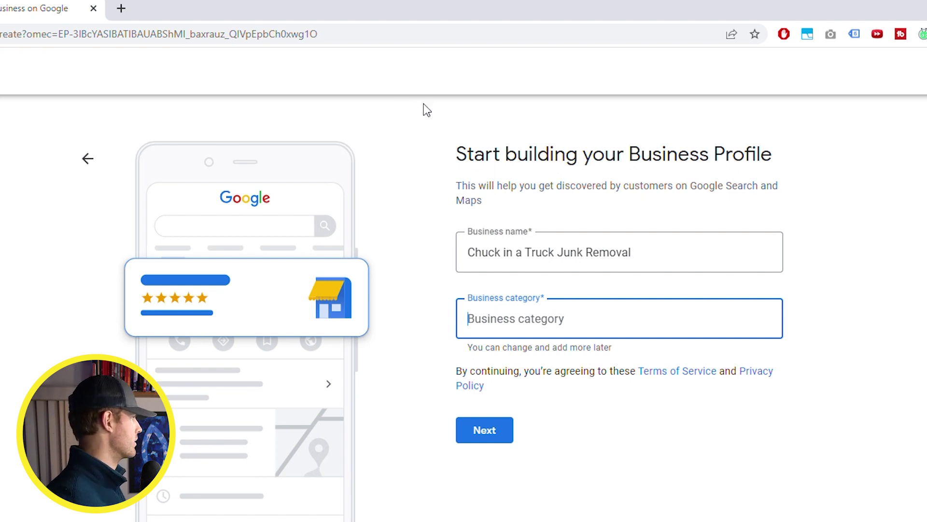
{"action": "left_click", "coordinate": [121, 8]}
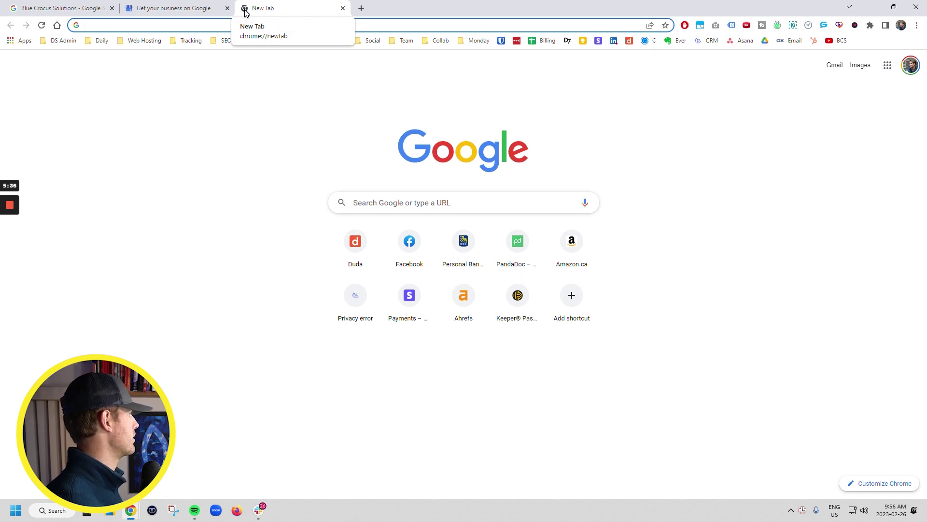
Step: Search Google for 'new york city'
{"action": "type", "text": "new yor"}
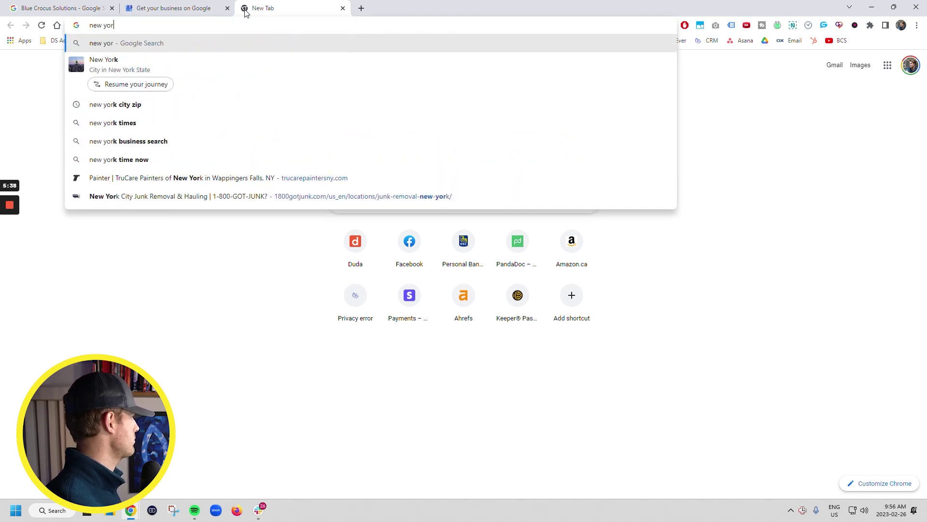
{"action": "type", "text": "k city"}
{"action": "key", "text": "Return"}
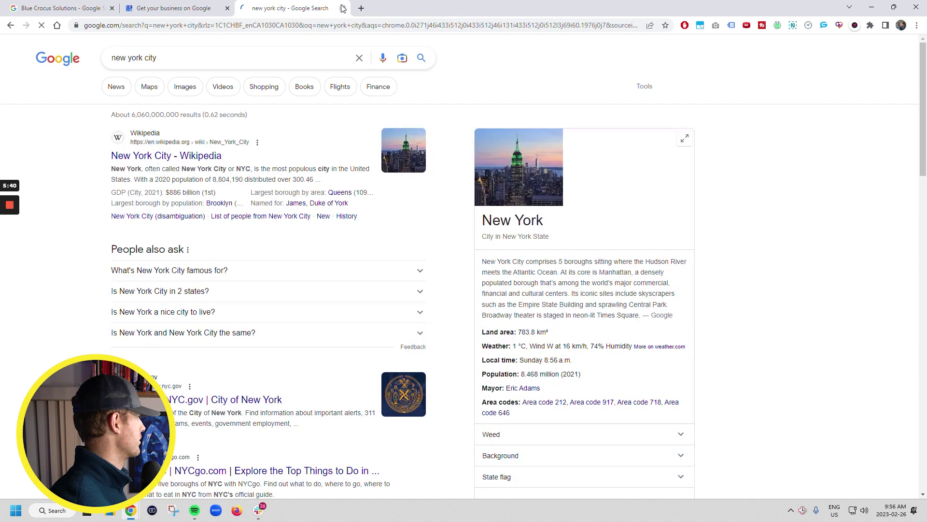
{"action": "left_click", "coordinate": [360, 8]}
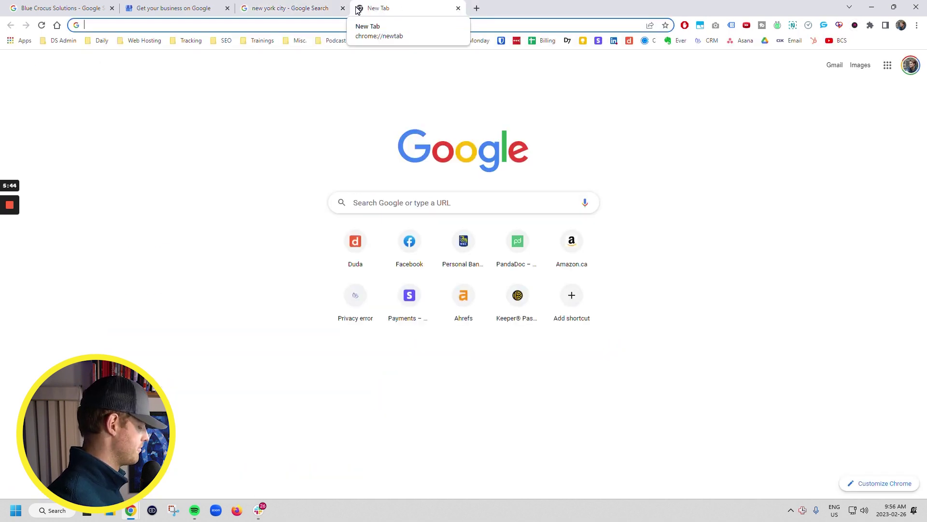
Step: Search 'junk removal' and look through The Junkluggers of New York City listing
{"action": "type", "text": "junk removal"}
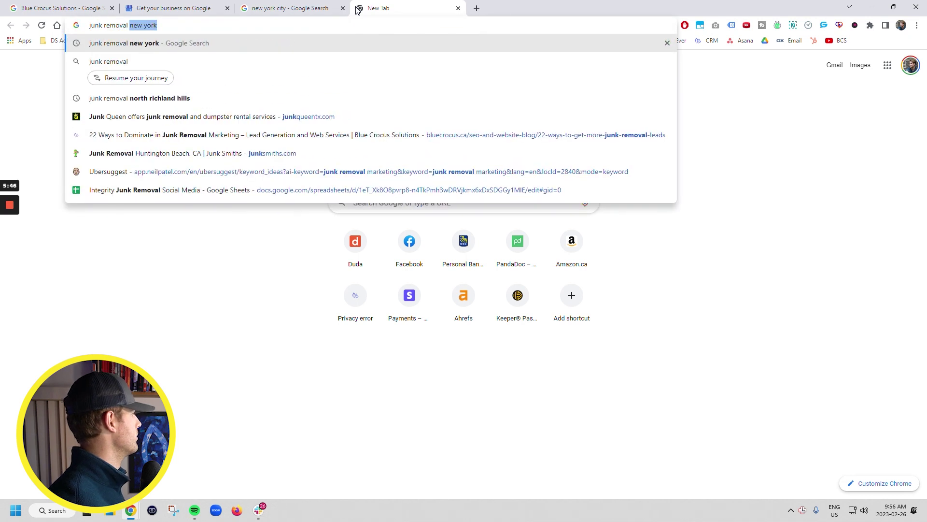
{"action": "key", "text": "Return"}
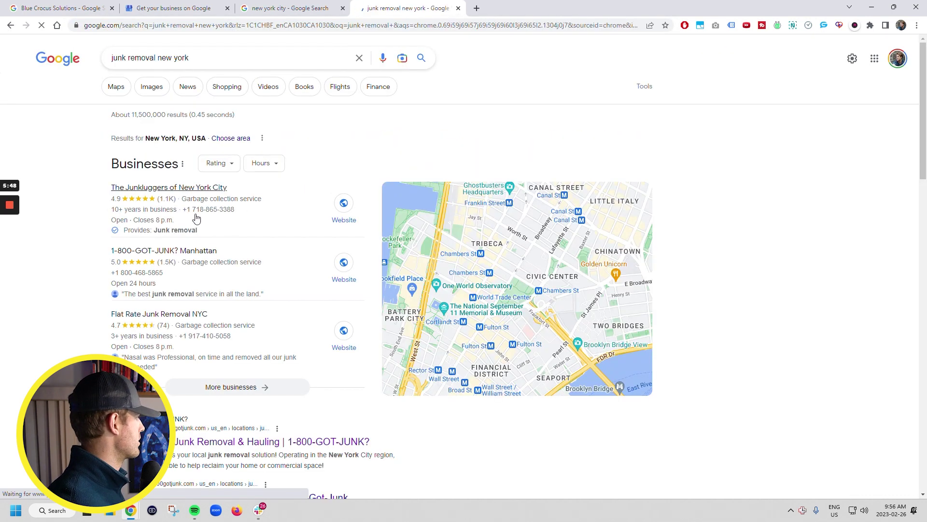
{"action": "left_click", "coordinate": [213, 215]}
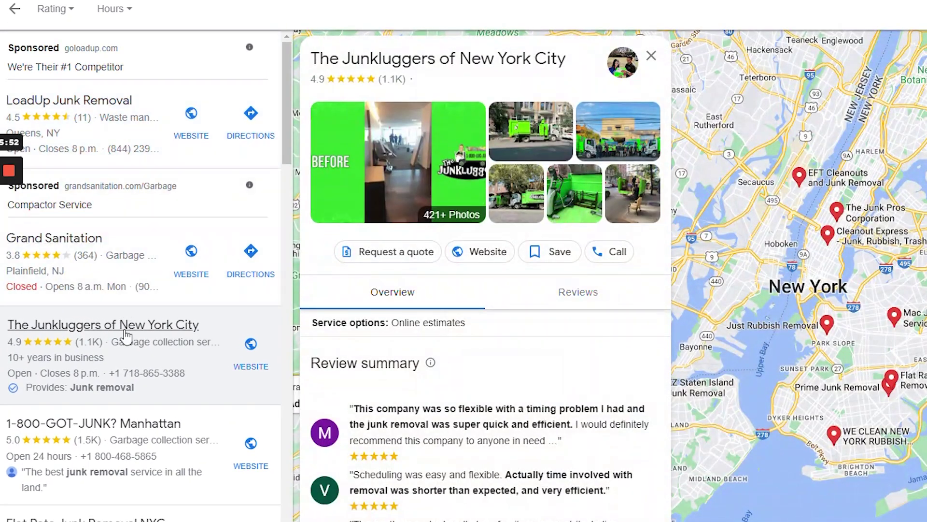
{"action": "scroll", "coordinate": [145, 330], "scroll_direction": "down", "scroll_amount": 7}
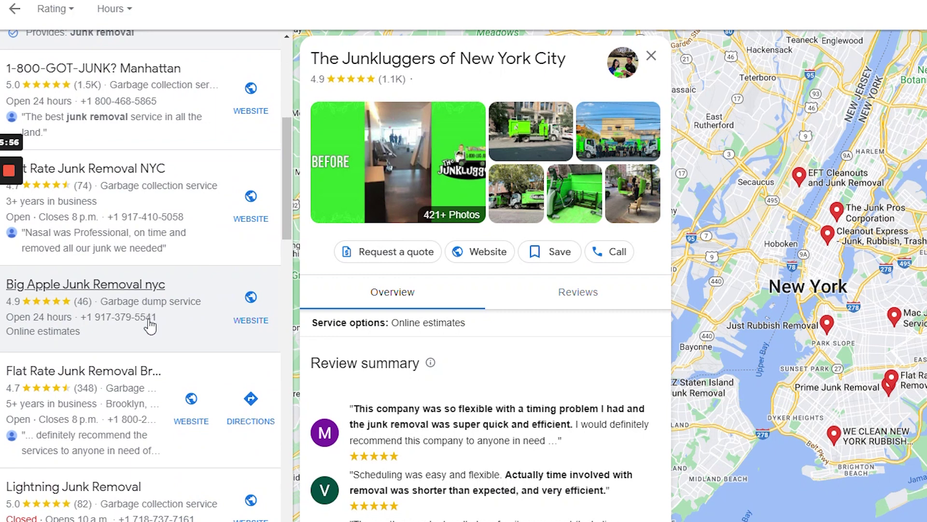
{"action": "scroll", "coordinate": [75, 492], "scroll_direction": "down", "scroll_amount": 3}
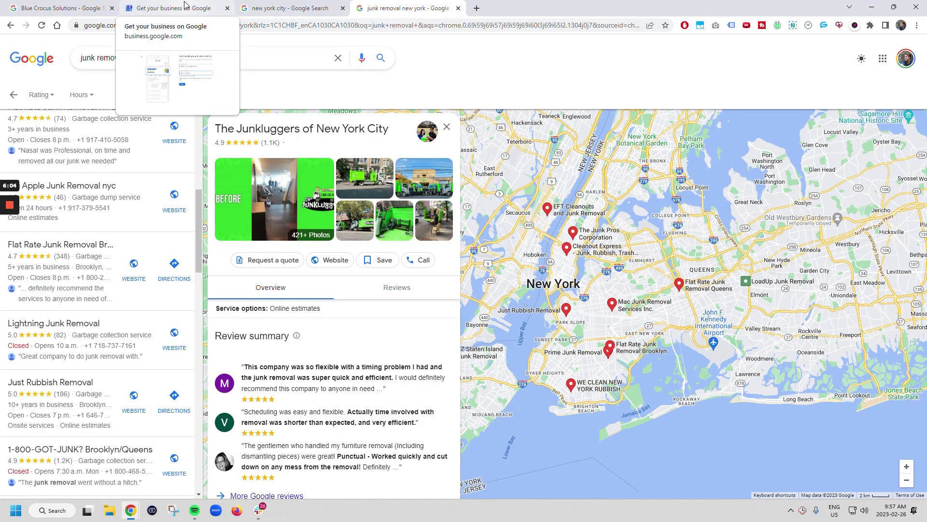
{"action": "scroll", "coordinate": [128, 199], "scroll_direction": "up", "scroll_amount": 2}
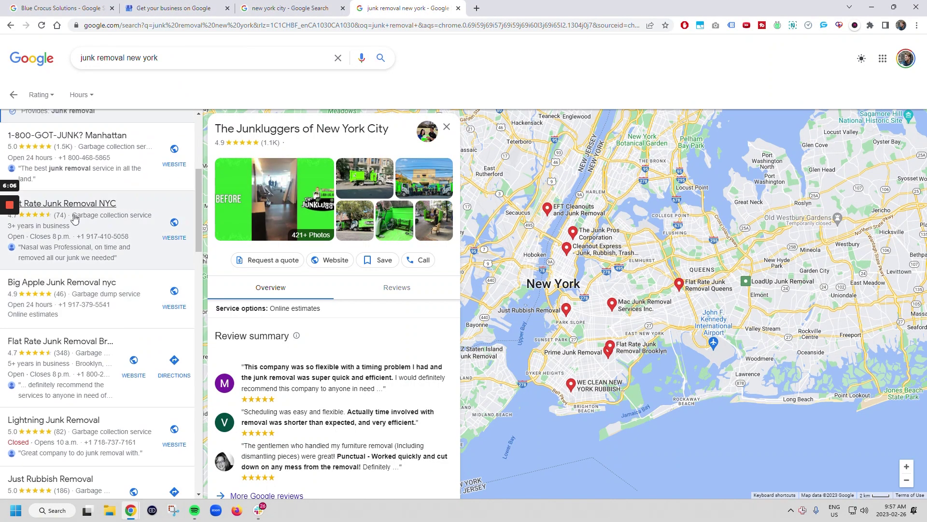
{"action": "left_click", "coordinate": [176, 3]}
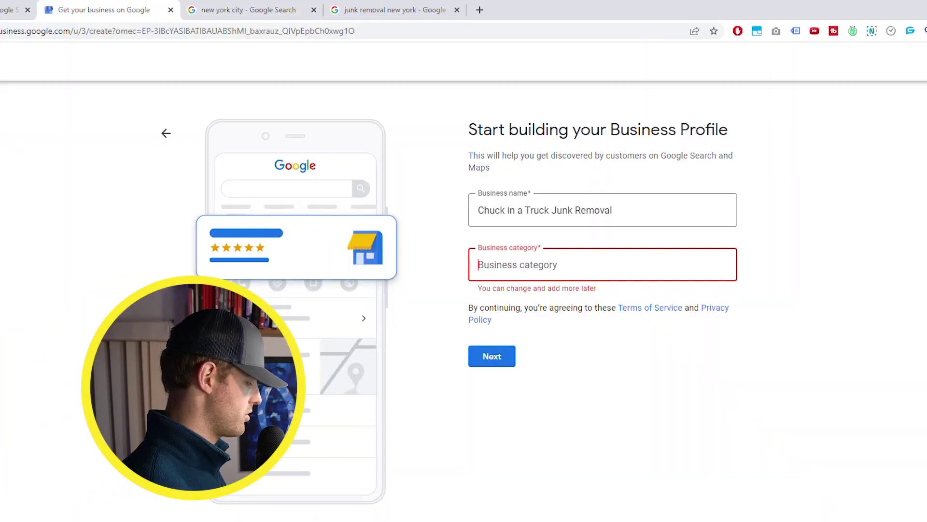
Step: Set the business category to Garbage collection service
{"action": "type", "text": "Garag"}
{"action": "key", "text": "BackSpace"}
{"action": "key", "text": "BackSpace"}
{"action": "type", "text": "ga"}
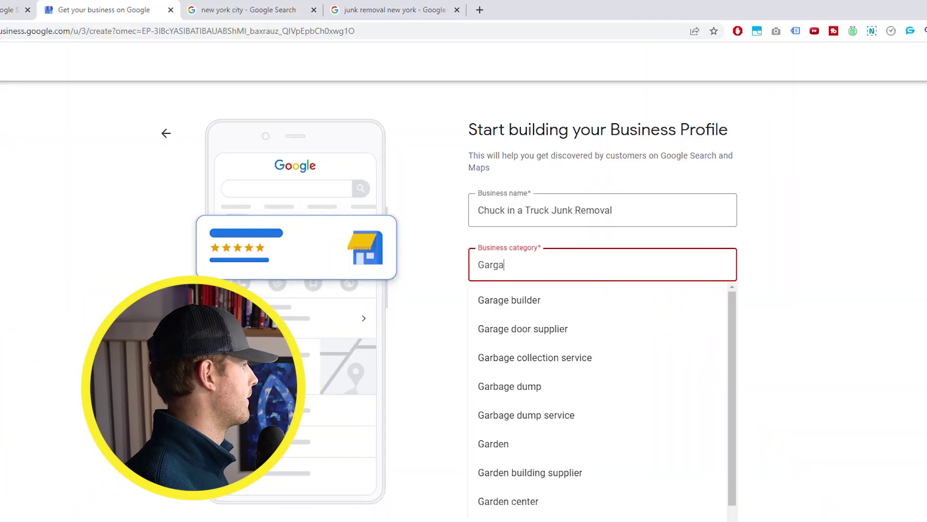
{"action": "type", "text": "be"}
{"action": "left_click", "coordinate": [587, 300]}
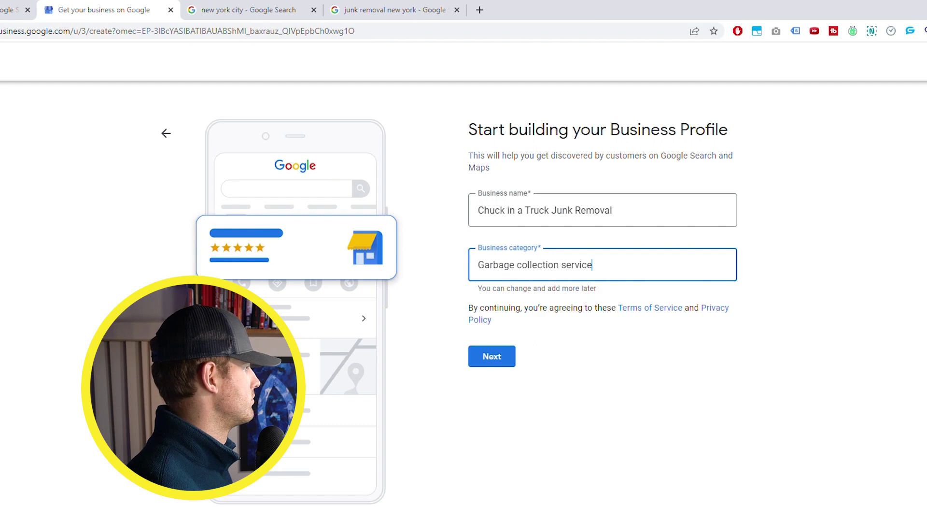
Step: Answer No to having a location customers can visit and continue
{"action": "left_click", "coordinate": [503, 357]}
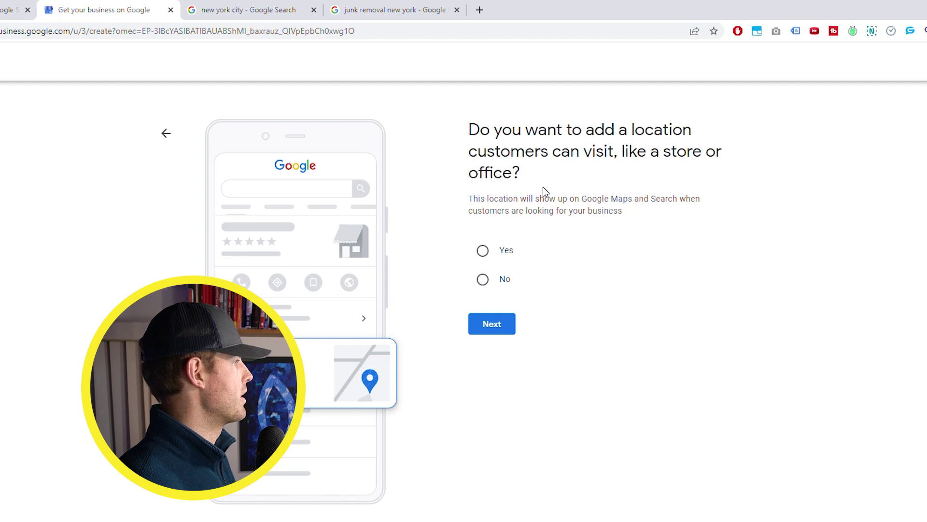
{"action": "left_click", "coordinate": [482, 280]}
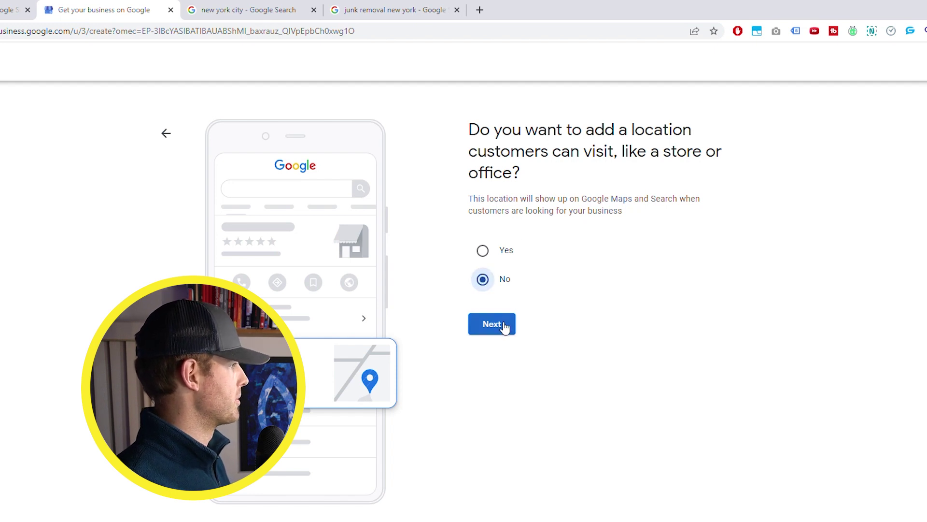
{"action": "left_click", "coordinate": [503, 322]}
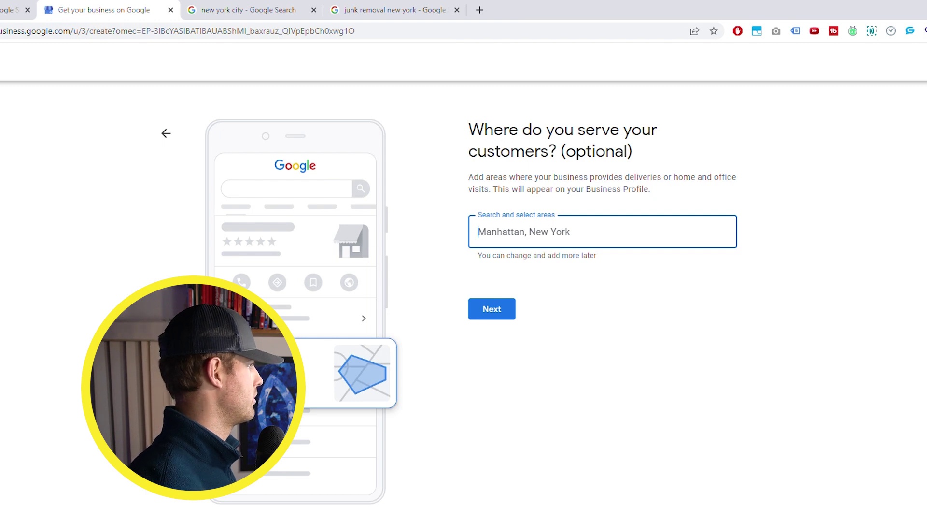
{"action": "left_click", "coordinate": [237, 9]}
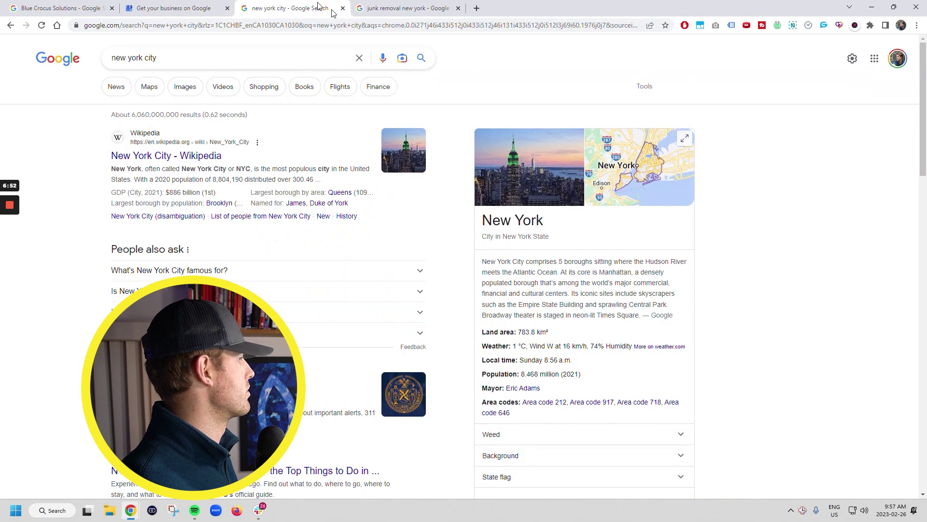
{"action": "left_click", "coordinate": [609, 163]}
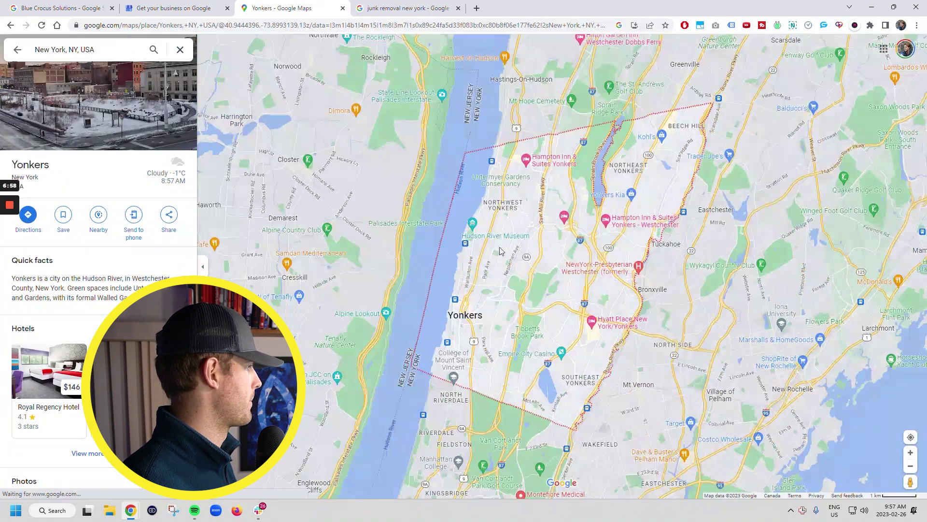
{"action": "scroll", "coordinate": [463, 331], "scroll_direction": "up", "scroll_amount": 5}
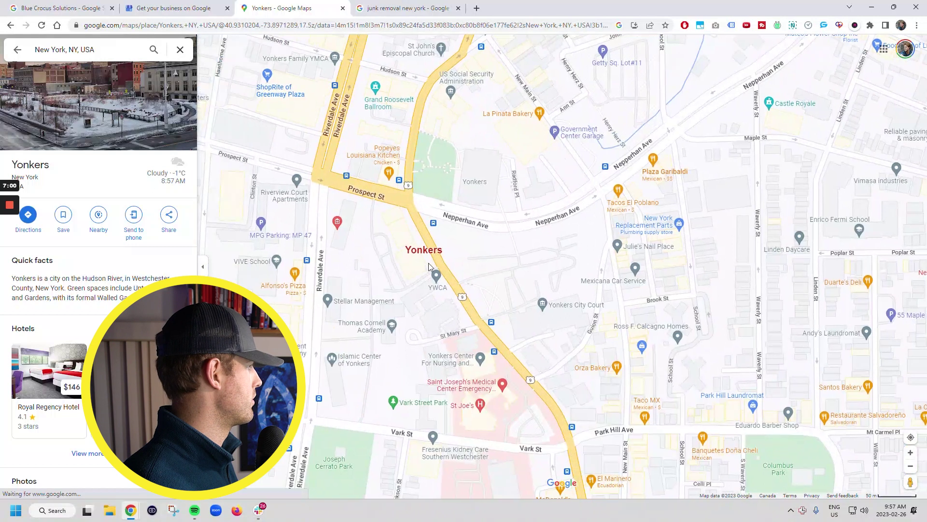
{"action": "left_click_drag", "start_coordinate": [180, 281], "coordinate": [405, 266]}
{"action": "scroll", "coordinate": [354, 190], "scroll_direction": "up", "scroll_amount": 3}
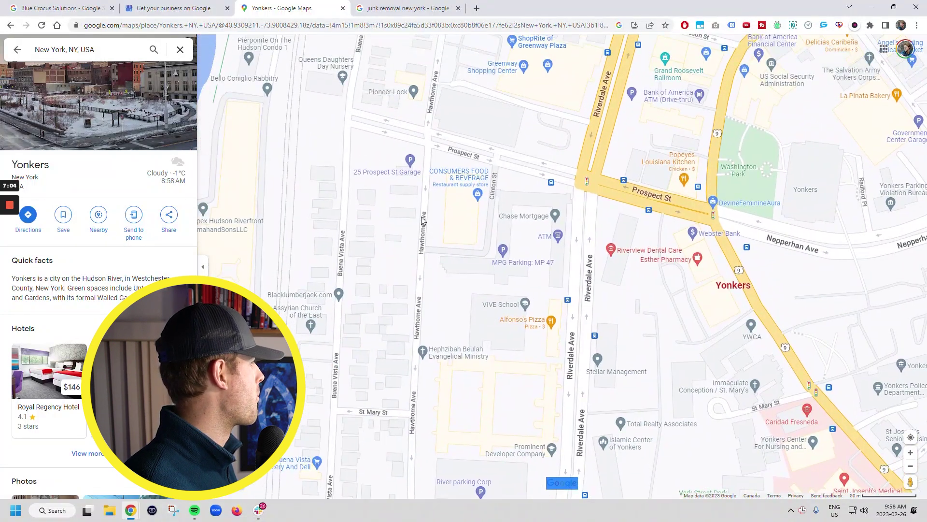
{"action": "left_click", "coordinate": [301, 169]}
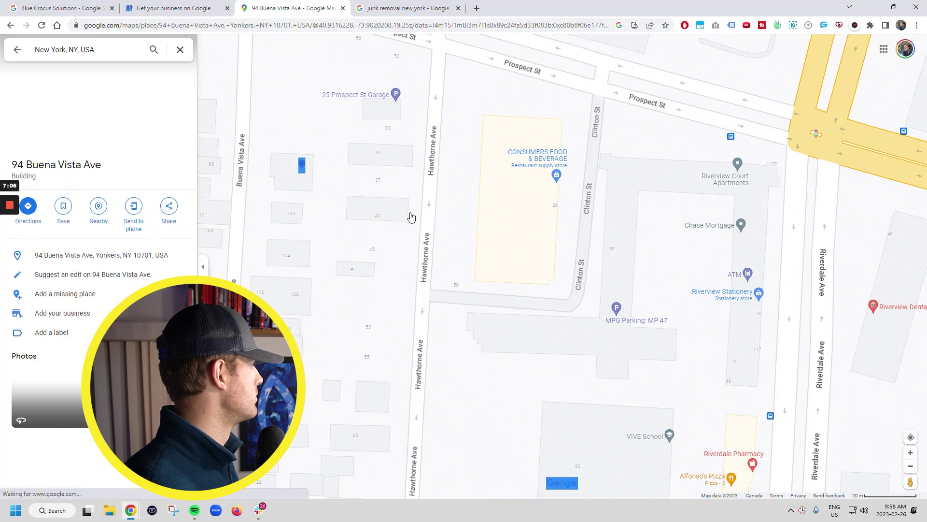
{"action": "left_click_drag", "start_coordinate": [101, 165], "coordinate": [7, 165]}
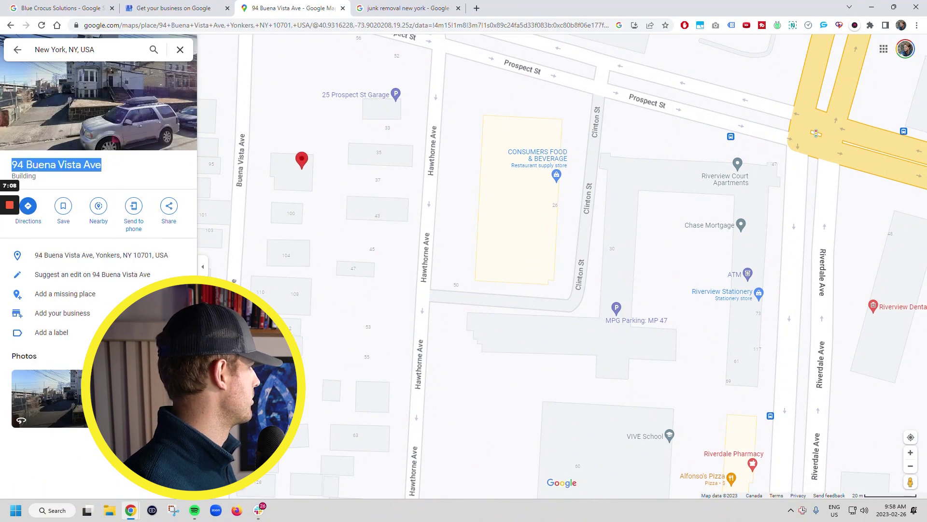
{"action": "scroll", "coordinate": [502, 220], "scroll_direction": "down", "scroll_amount": 2}
{"action": "scroll", "coordinate": [502, 220], "scroll_direction": "down", "scroll_amount": 6}
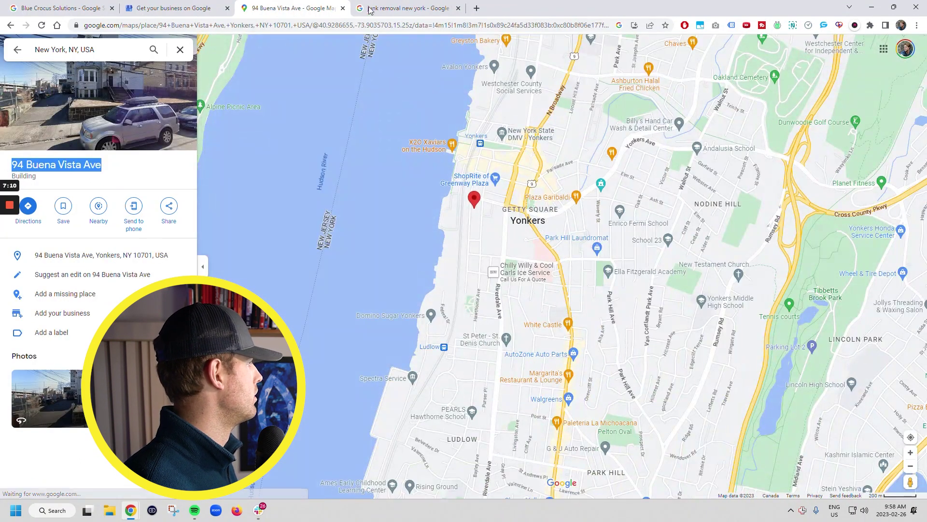
{"action": "left_click", "coordinate": [161, 6]}
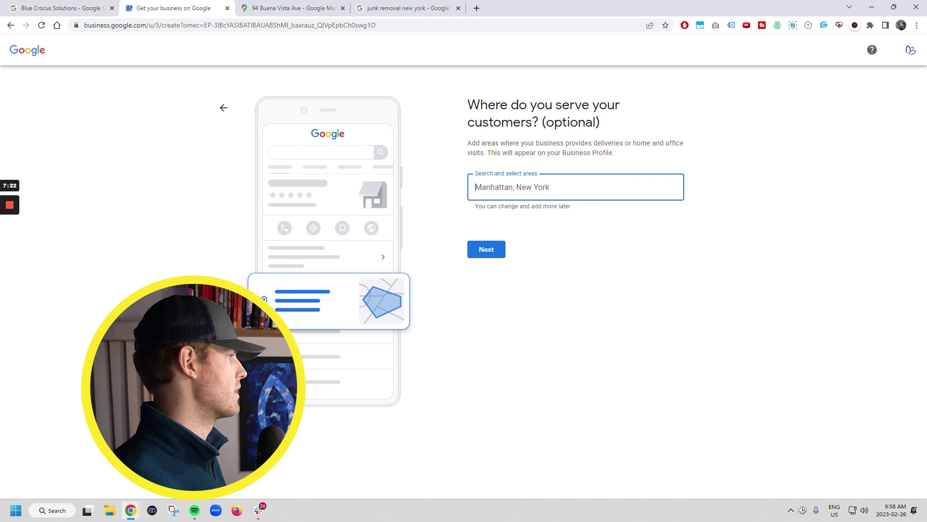
Step: Add Yonkers, NY, USA as a service area
{"action": "type", "text": "Yon"}
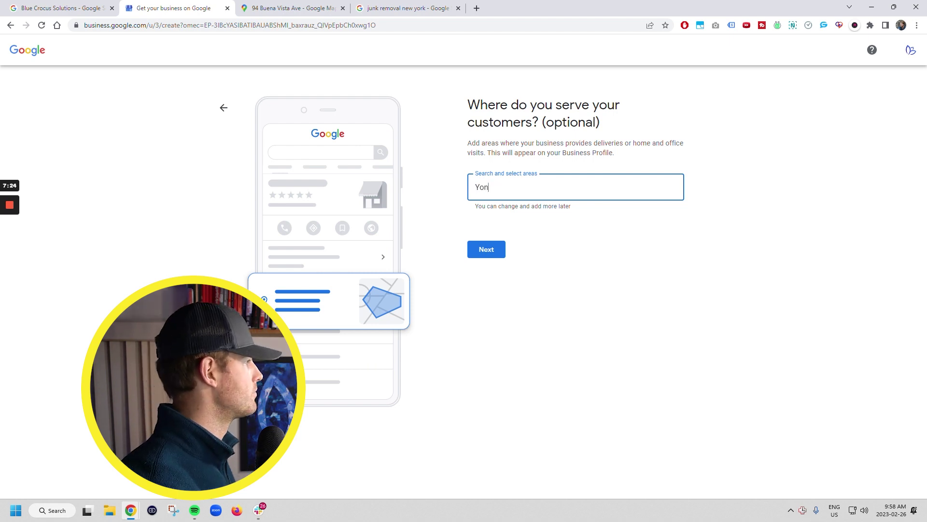
{"action": "type", "text": "kers"}
{"action": "left_click", "coordinate": [520, 230]}
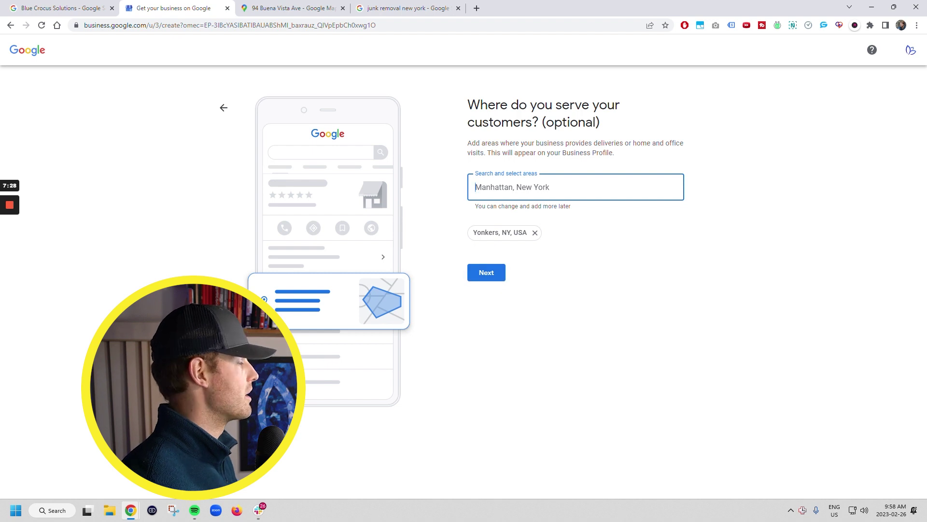
{"action": "left_click", "coordinate": [399, 7]}
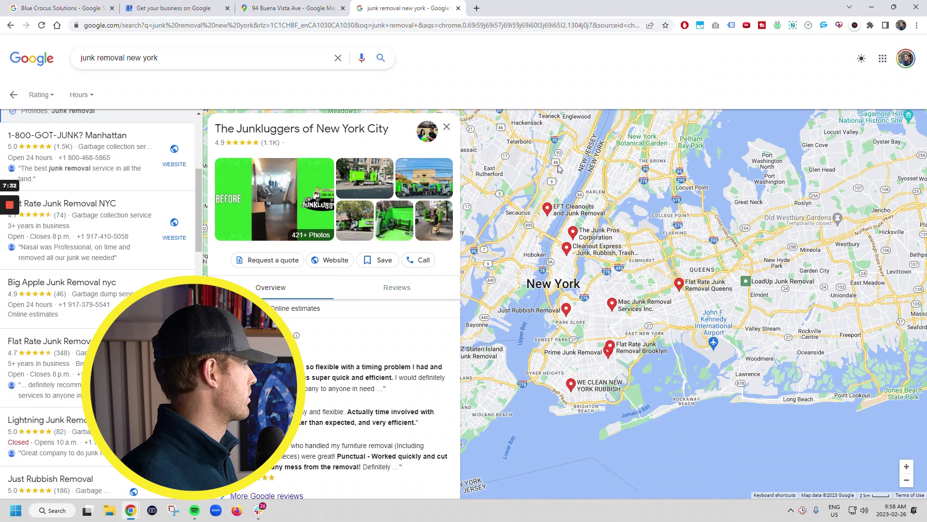
{"action": "left_click", "coordinate": [290, 8]}
{"action": "scroll", "coordinate": [580, 232], "scroll_direction": "up", "scroll_amount": 3}
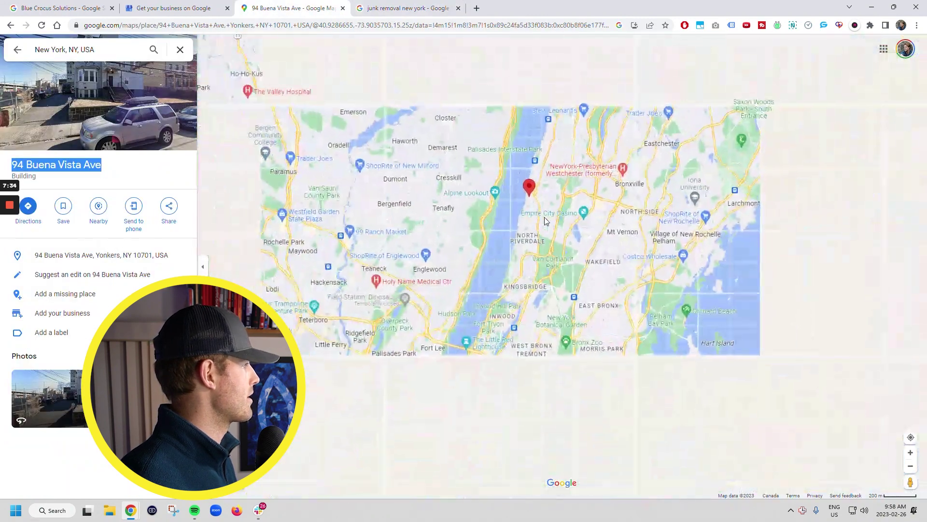
{"action": "scroll", "coordinate": [555, 232], "scroll_direction": "down", "scroll_amount": 5}
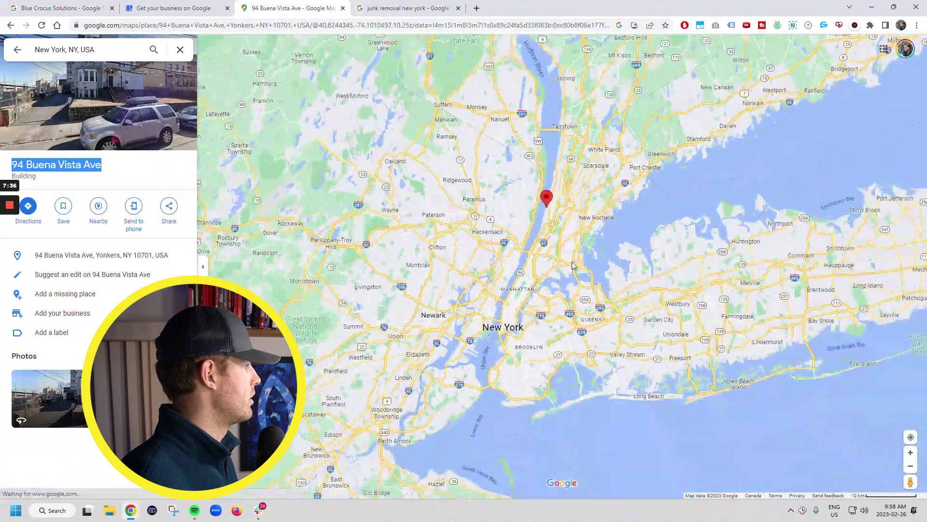
{"action": "scroll", "coordinate": [567, 251], "scroll_direction": "up", "scroll_amount": 3}
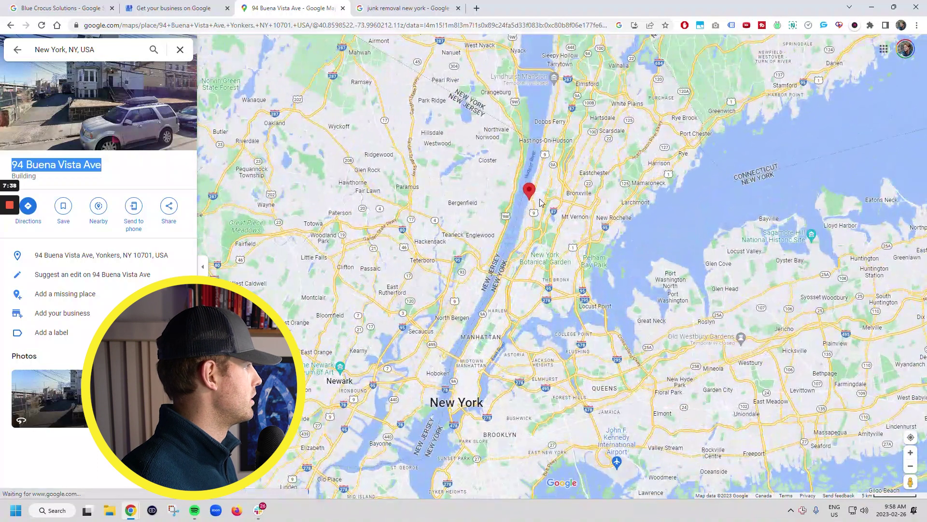
{"action": "scroll", "coordinate": [541, 202], "scroll_direction": "up", "scroll_amount": 1}
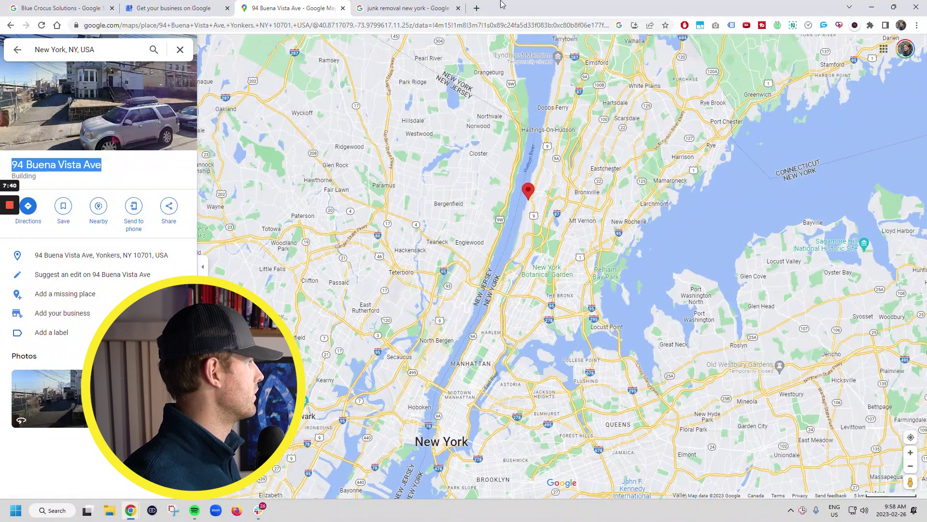
{"action": "left_click", "coordinate": [406, 8]}
Step: Add Vernon, NY as a service area and check the map around Yonkers
{"action": "left_click", "coordinate": [145, 8]}
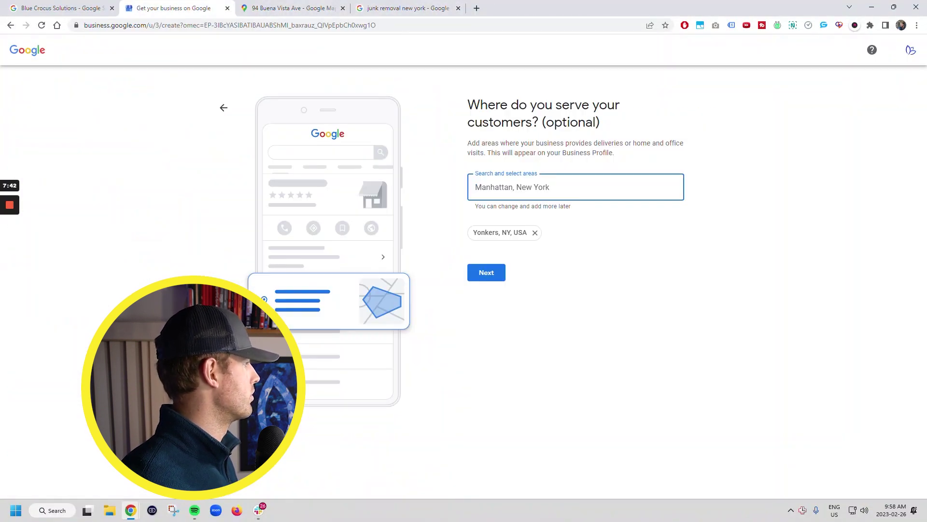
{"action": "type", "text": "br"}
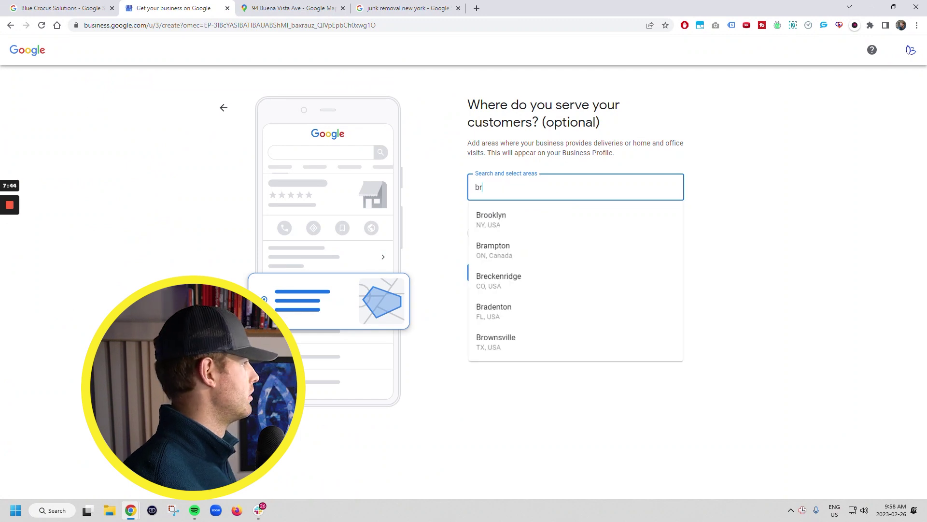
{"action": "key", "text": "BackSpace"}
{"action": "key", "text": "BackSpace"}
{"action": "type", "text": "vernon "}
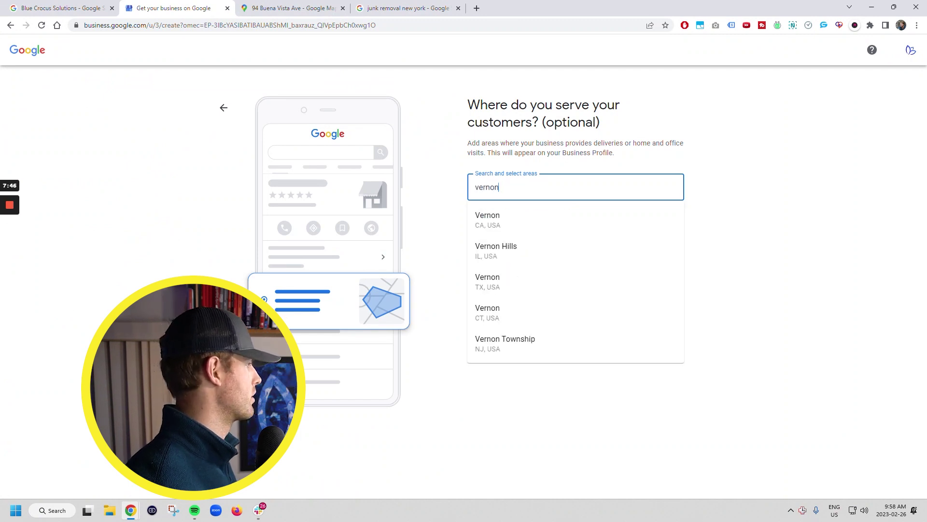
{"action": "type", "text": "ny"}
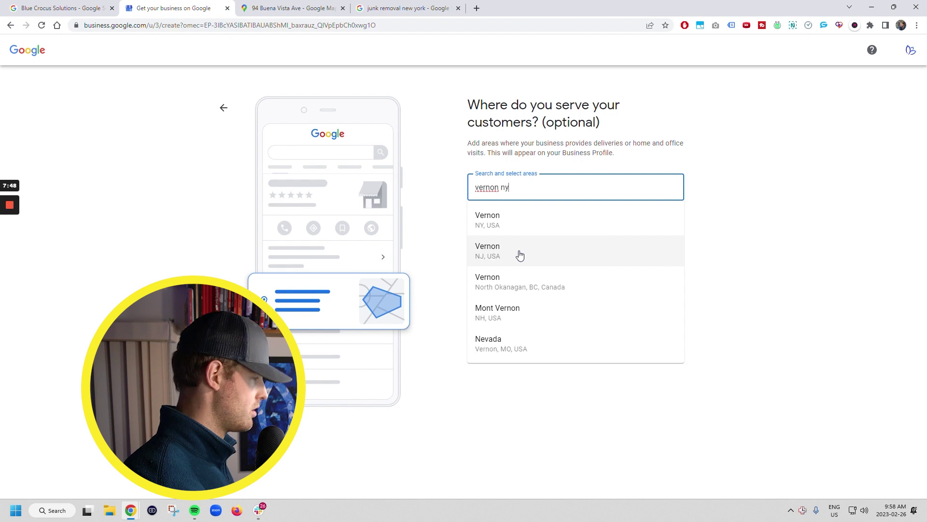
{"action": "left_click", "coordinate": [497, 216]}
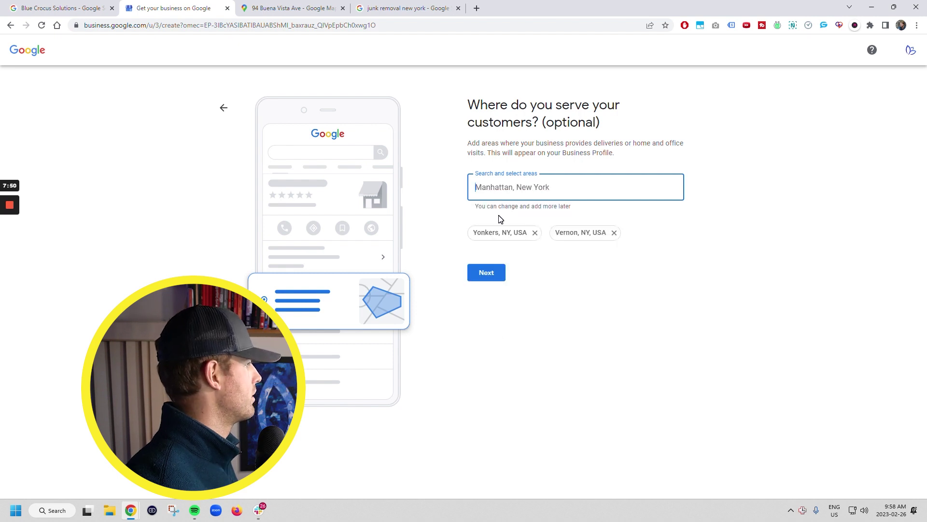
{"action": "left_click", "coordinate": [296, 8]}
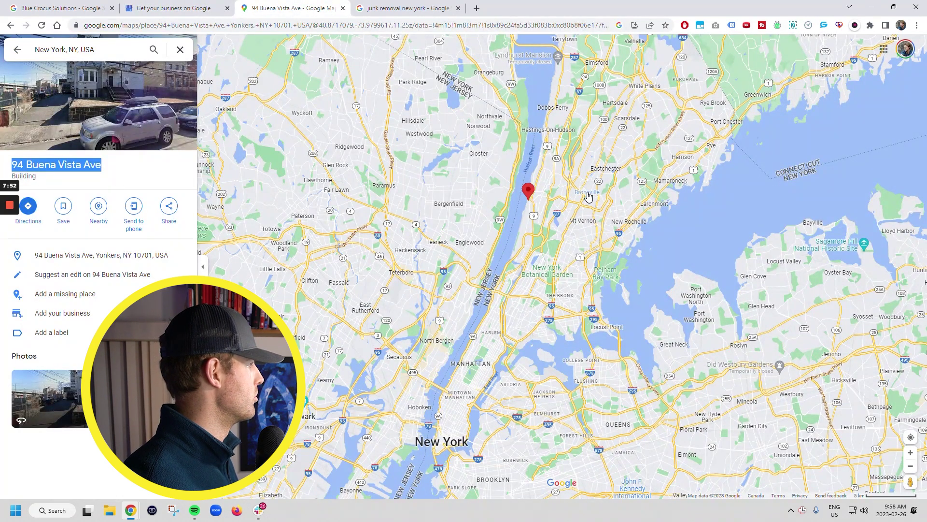
{"action": "left_click", "coordinate": [163, 7]}
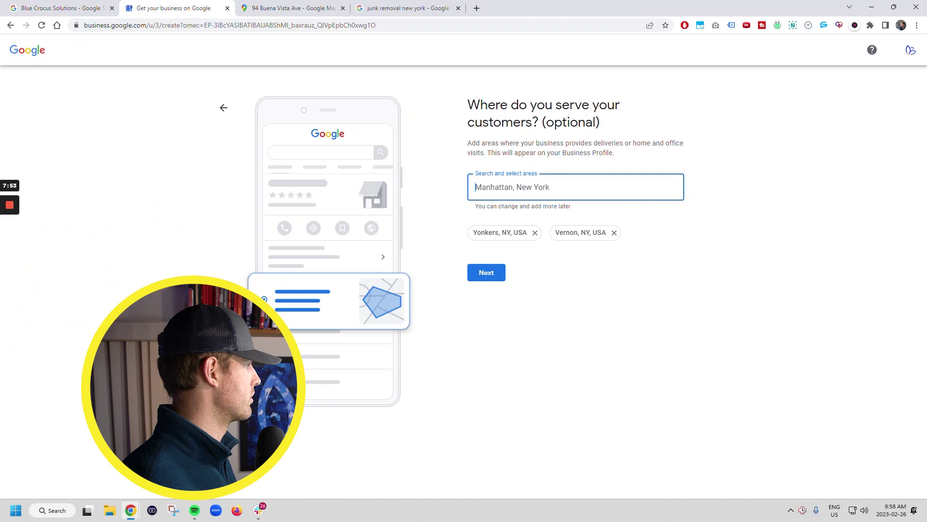
Step: Replace Vernon, NY with Mt Vernon, NY and add Bronxville, NY as service areas
{"action": "left_click", "coordinate": [614, 232]}
{"action": "type", "text": "mt"}
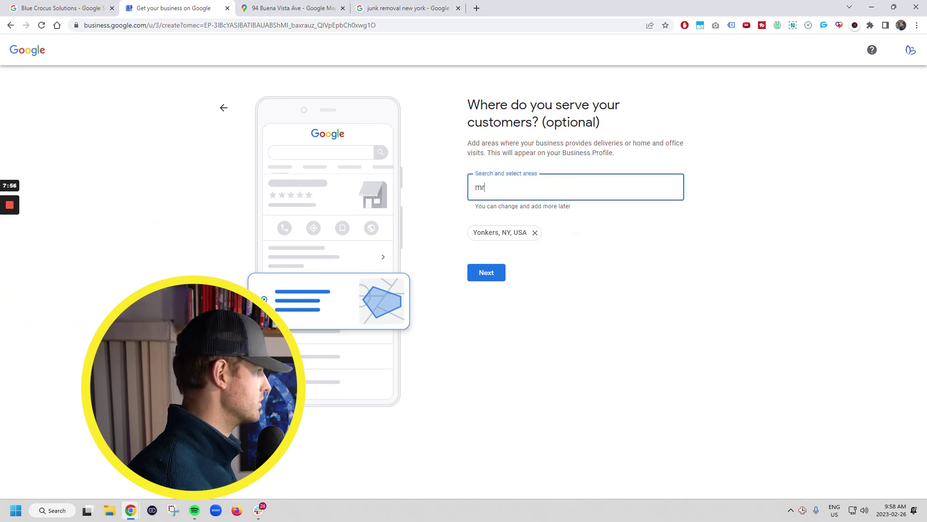
{"action": "type", "text": " v"}
{"action": "key", "text": "BackSpace"}
{"action": "key", "text": "BackSpace"}
{"action": "type", "text": "veron"}
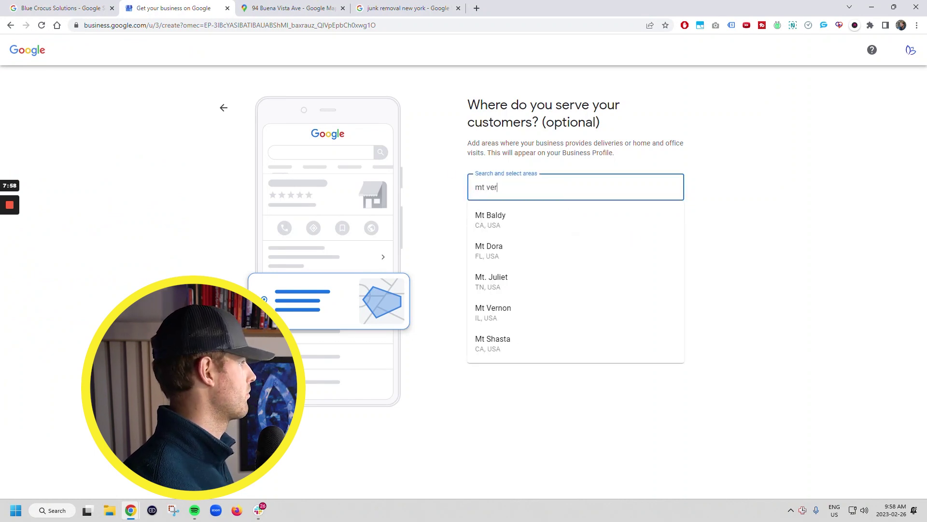
{"action": "type", "text": "on bronk"}
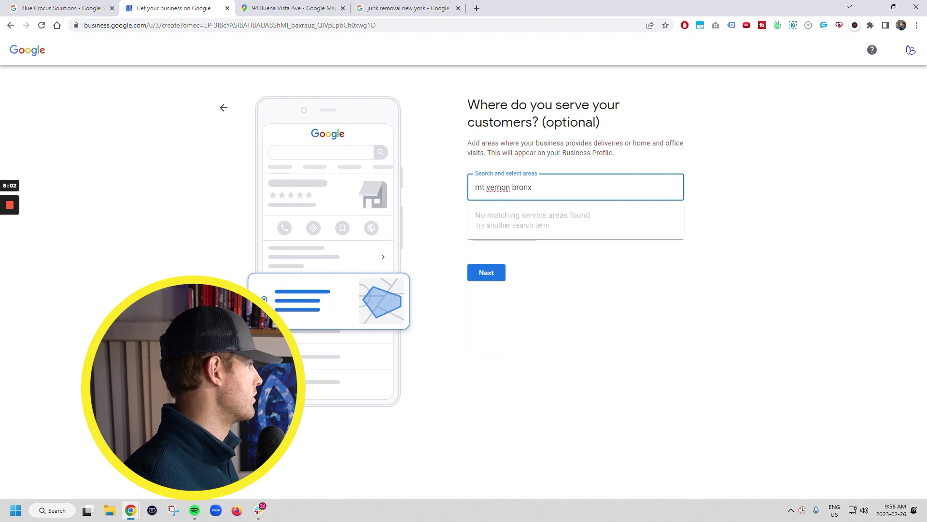
{"action": "key", "text": "ctrl+shift+Left"}
{"action": "key", "text": "BackSpace"}
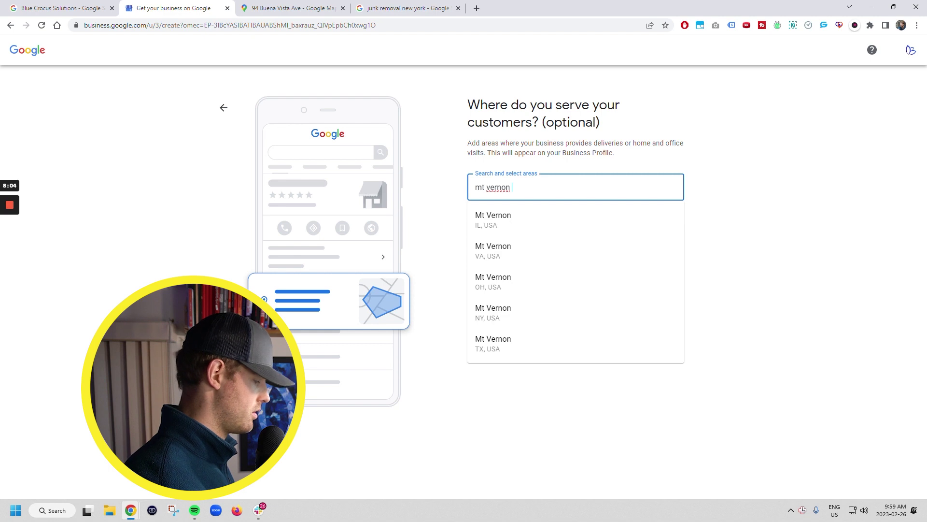
{"action": "type", "text": "ny"}
{"action": "left_click", "coordinate": [510, 220]}
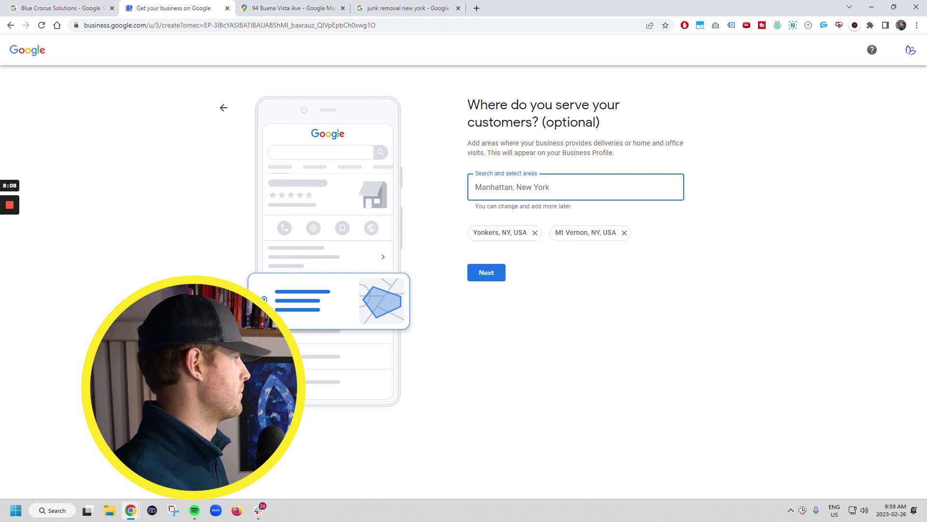
{"action": "type", "text": "bronx"}
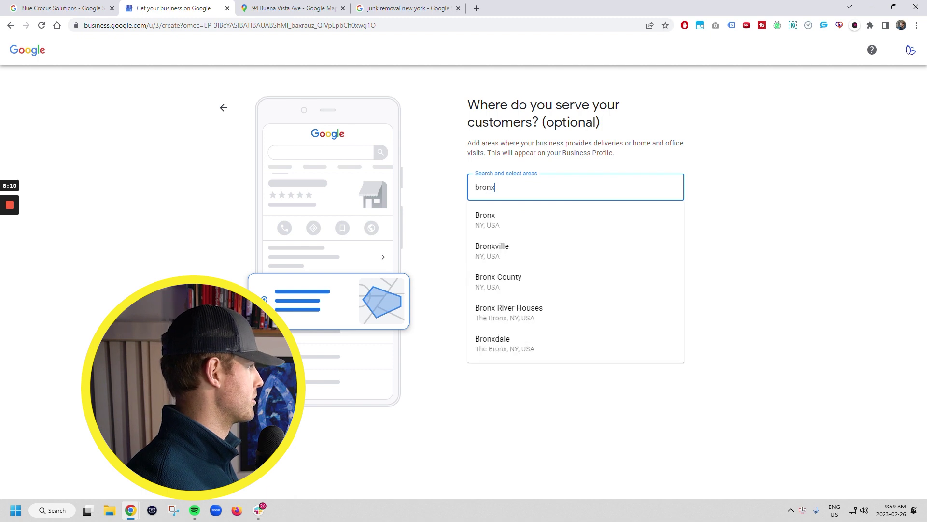
{"action": "left_click", "coordinate": [520, 246]}
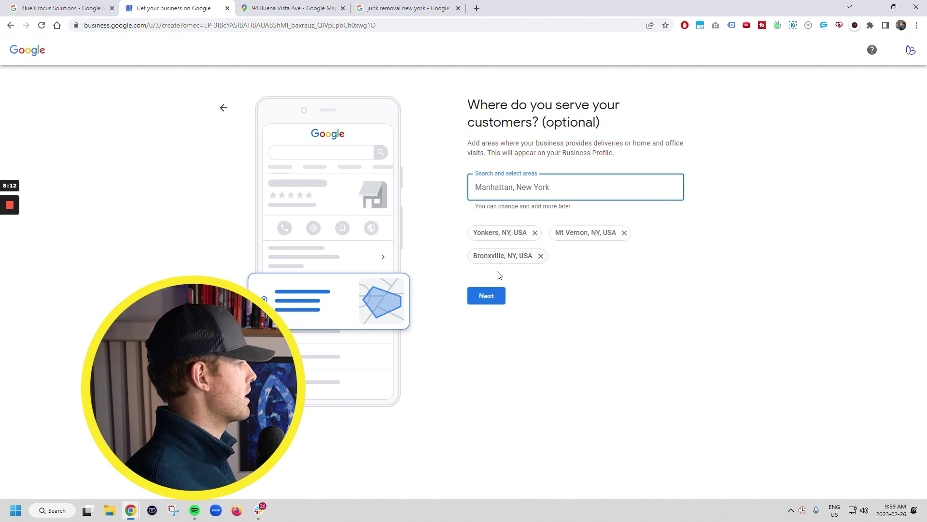
Step: Review the map near Yonkers again, then continue past the service areas
{"action": "left_click", "coordinate": [328, 8]}
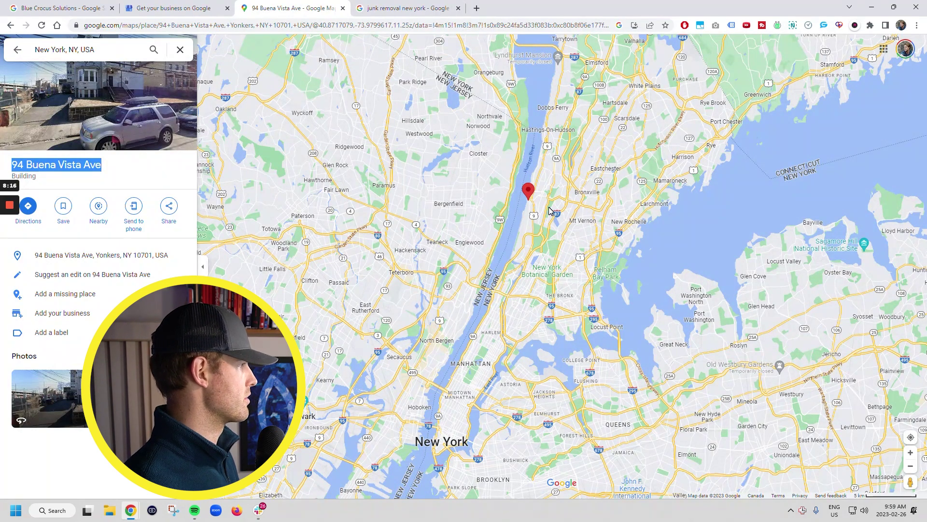
{"action": "scroll", "coordinate": [550, 211], "scroll_direction": "up", "scroll_amount": 1}
{"action": "scroll", "coordinate": [549, 208], "scroll_direction": "up", "scroll_amount": 2}
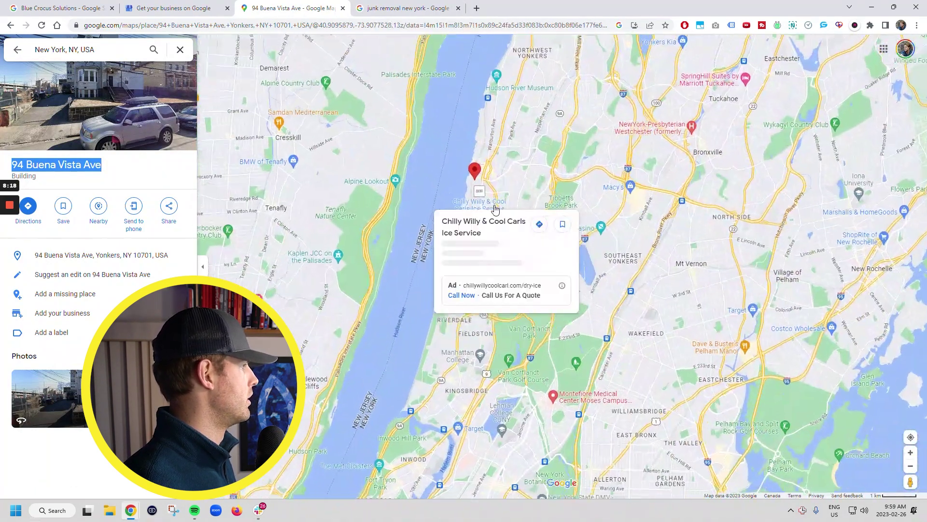
{"action": "scroll", "coordinate": [536, 256], "scroll_direction": "down", "scroll_amount": 1}
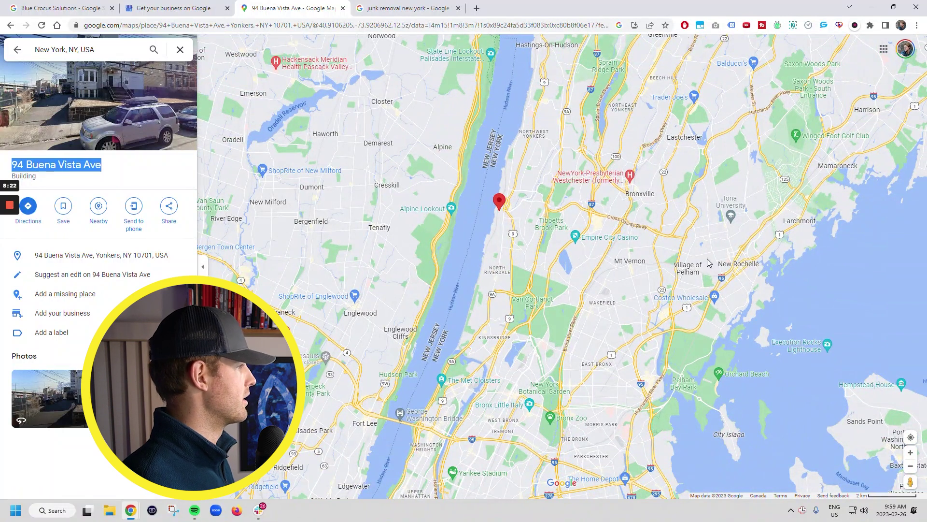
{"action": "left_click", "coordinate": [183, 6]}
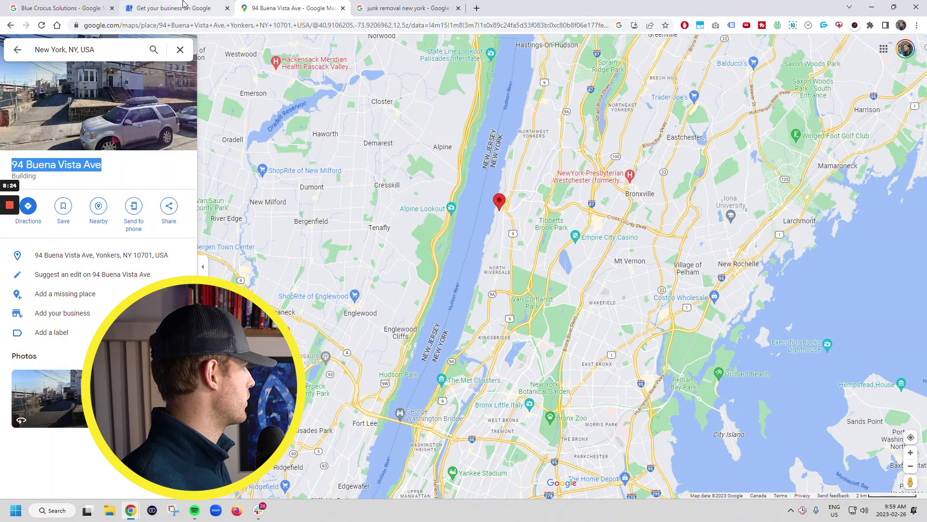
{"action": "left_click", "coordinate": [488, 295]}
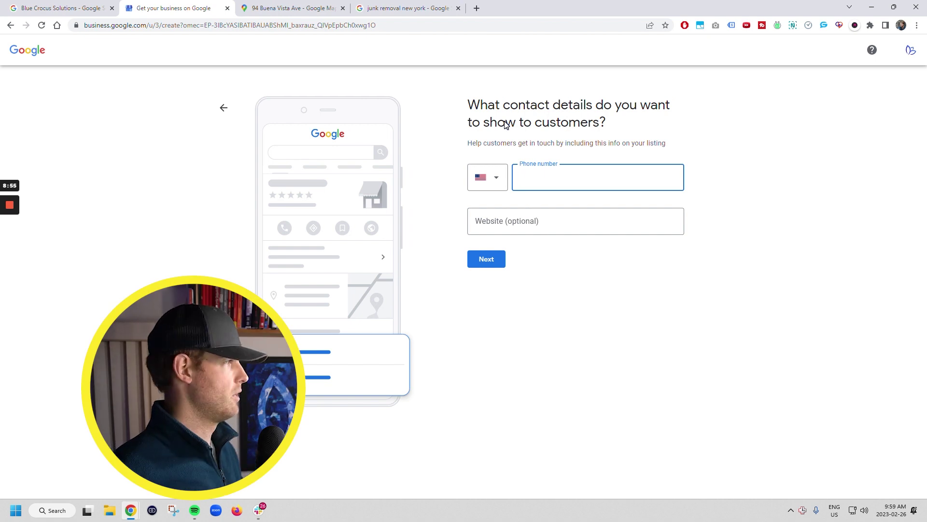
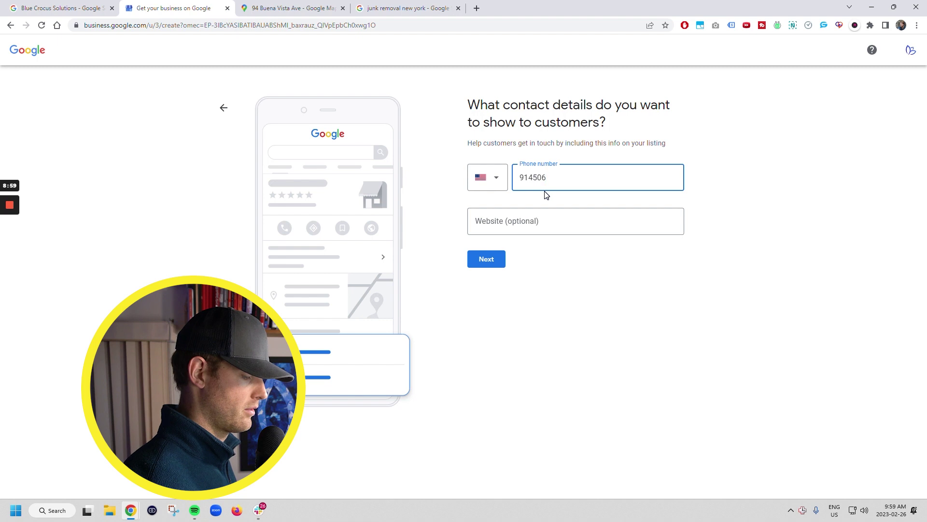
{"action": "key", "text": "Tab"}
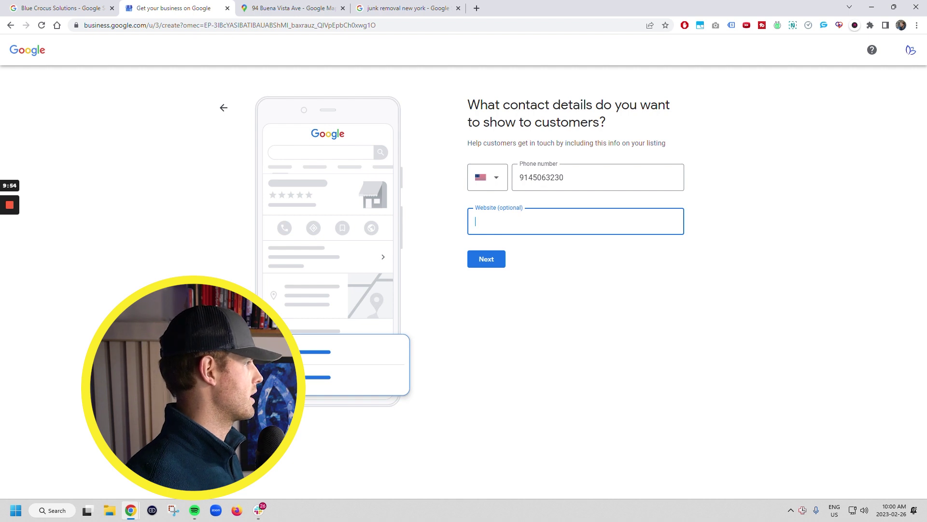
{"action": "type", "text": "ww"}
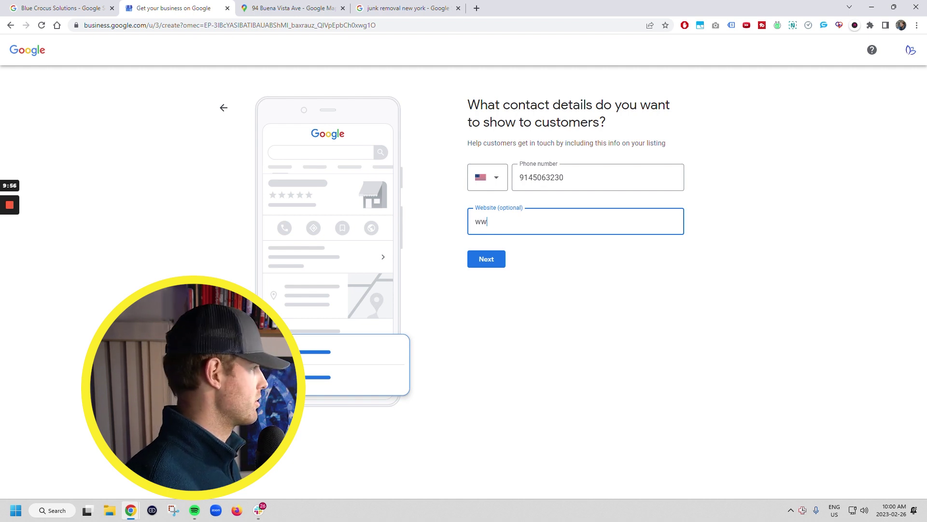
{"action": "type", "text": "w.chuckin"}
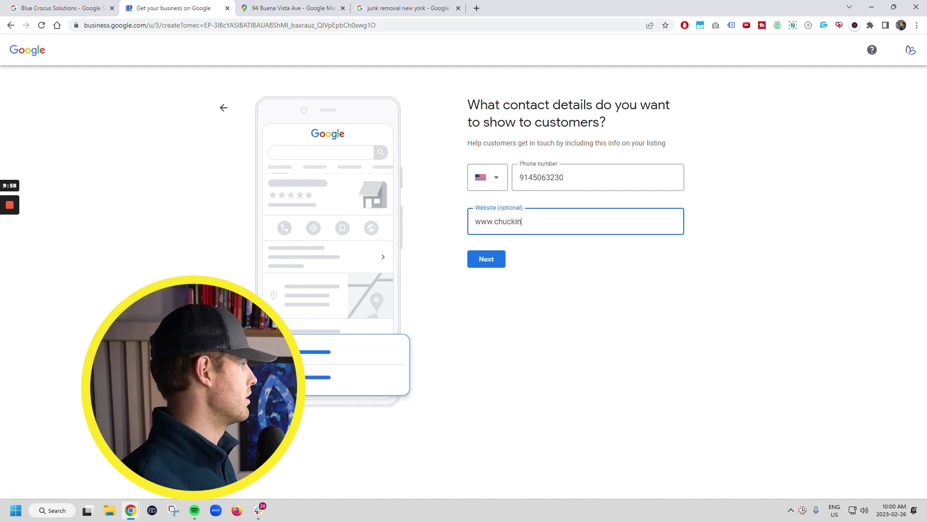
{"action": "type", "text": "atruckisthebest.com"}
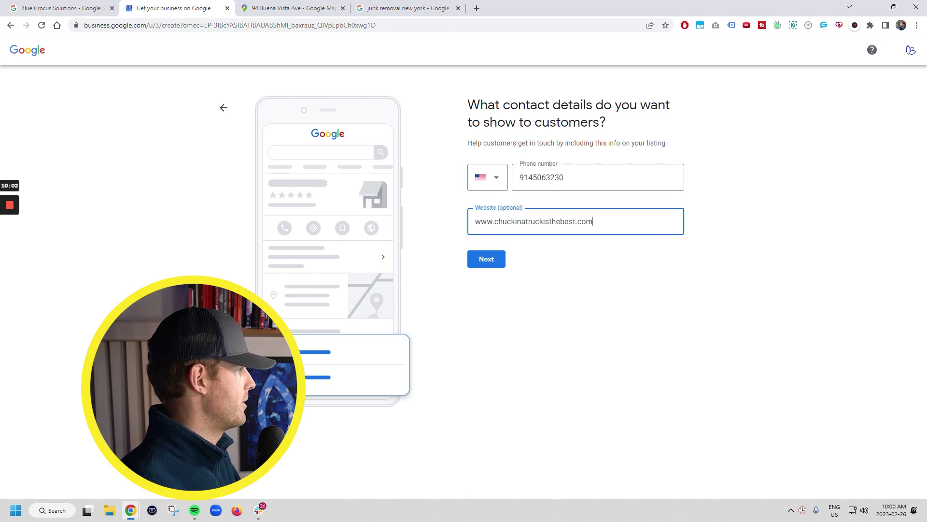
{"action": "left_click_drag", "start_coordinate": [591, 234], "coordinate": [470, 237]}
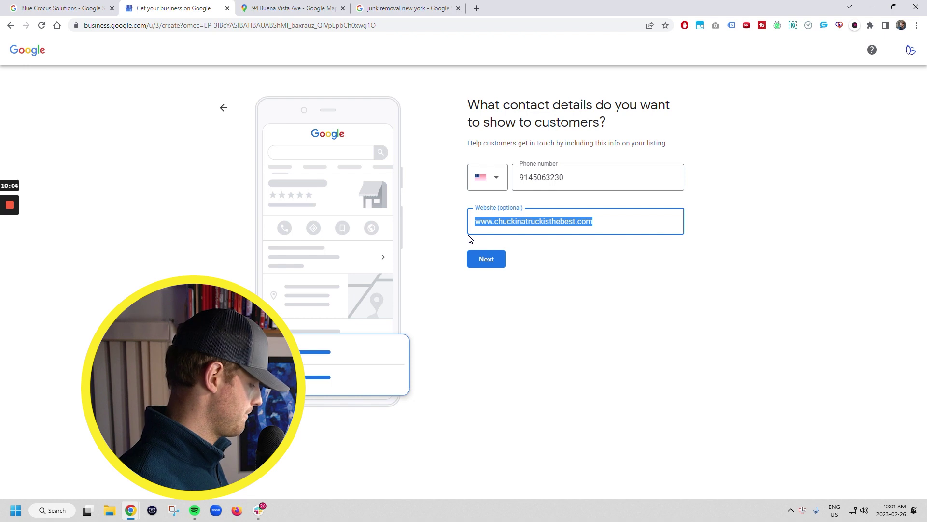
{"action": "key", "text": "alt+Tab"}
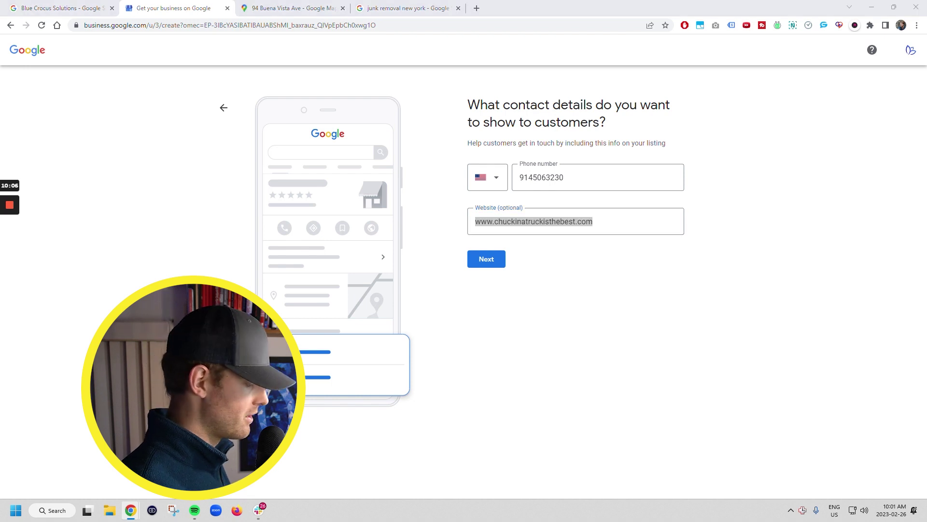
{"action": "left_click", "coordinate": [489, 261]}
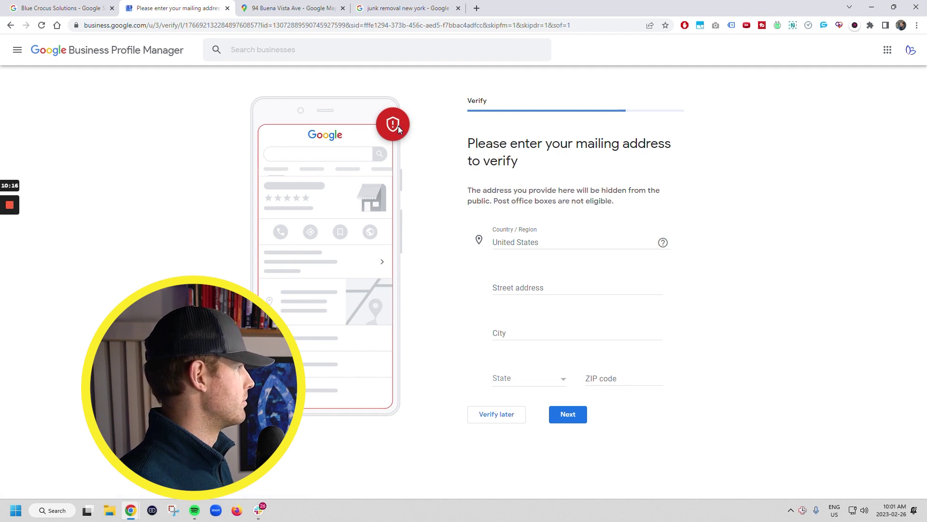
Step: Review the mailing-address notice and choose Verify later instead of entering a street address
{"action": "left_click_drag", "start_coordinate": [467, 190], "coordinate": [635, 207]}
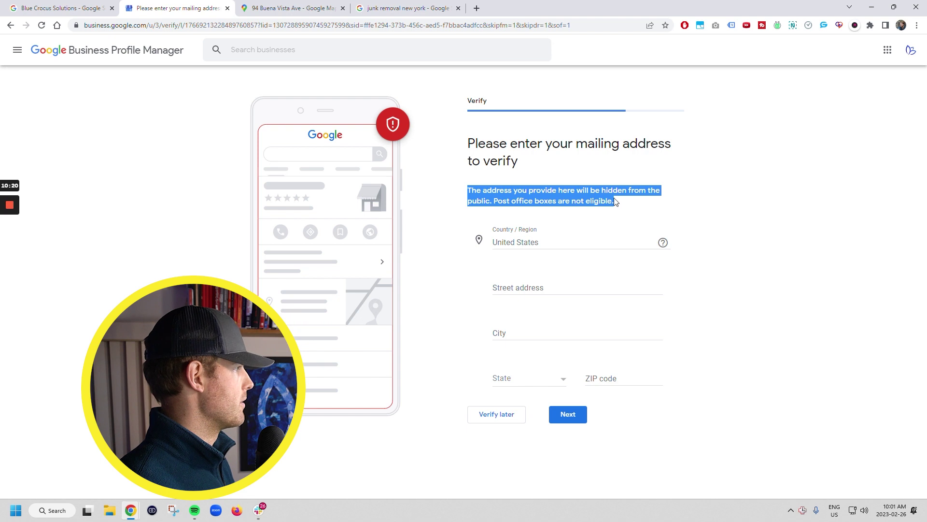
{"action": "left_click", "coordinate": [616, 200]}
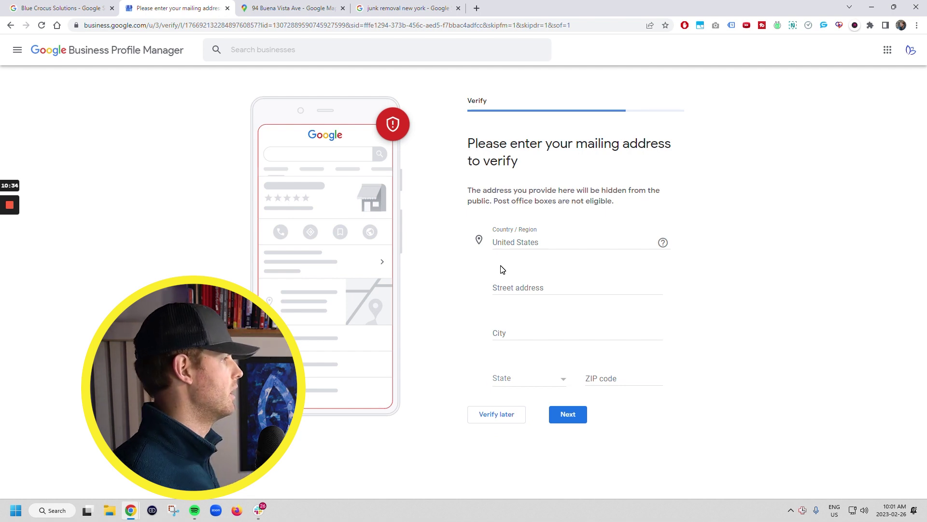
{"action": "left_click", "coordinate": [524, 285]}
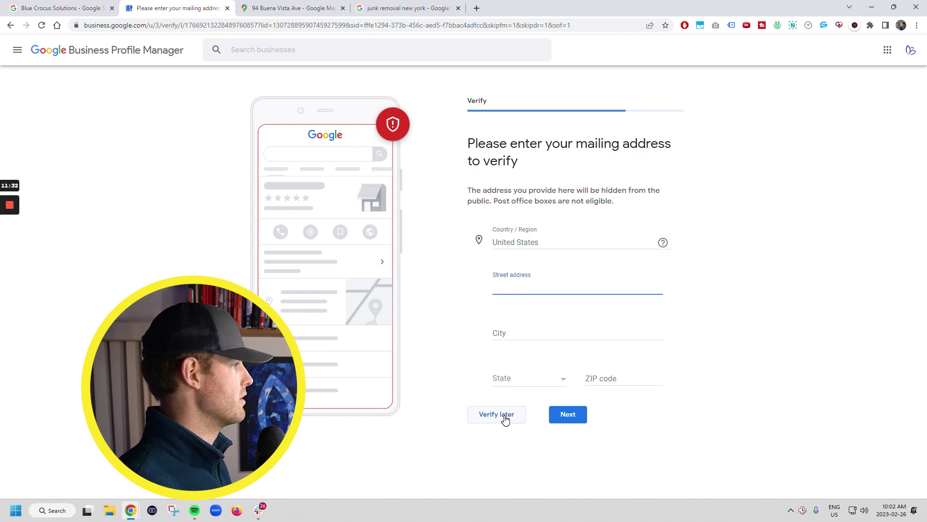
{"action": "left_click", "coordinate": [505, 418]}
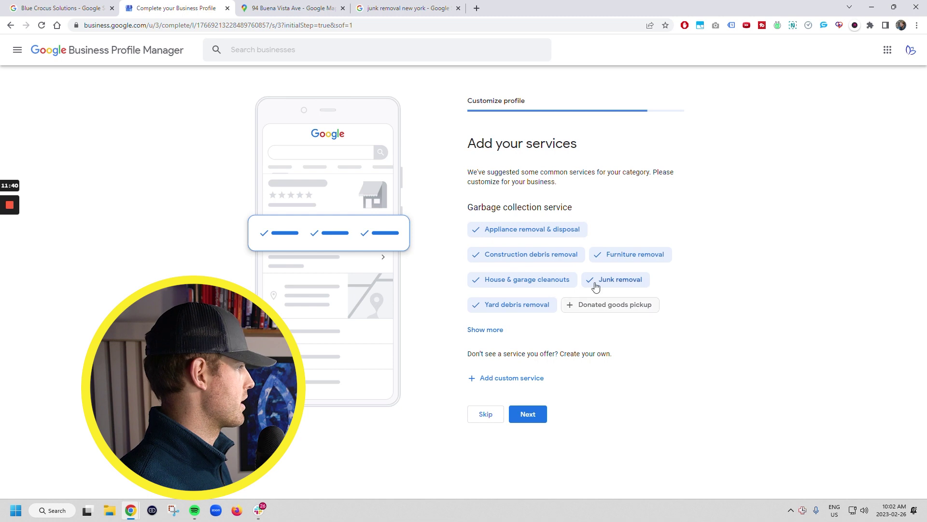
Step: Add the suggested services Dumpster rental, Trash removal & disposal and Donated goods pickup
{"action": "left_click", "coordinate": [482, 330]}
{"action": "scroll", "coordinate": [478, 328], "scroll_direction": "down", "scroll_amount": 1}
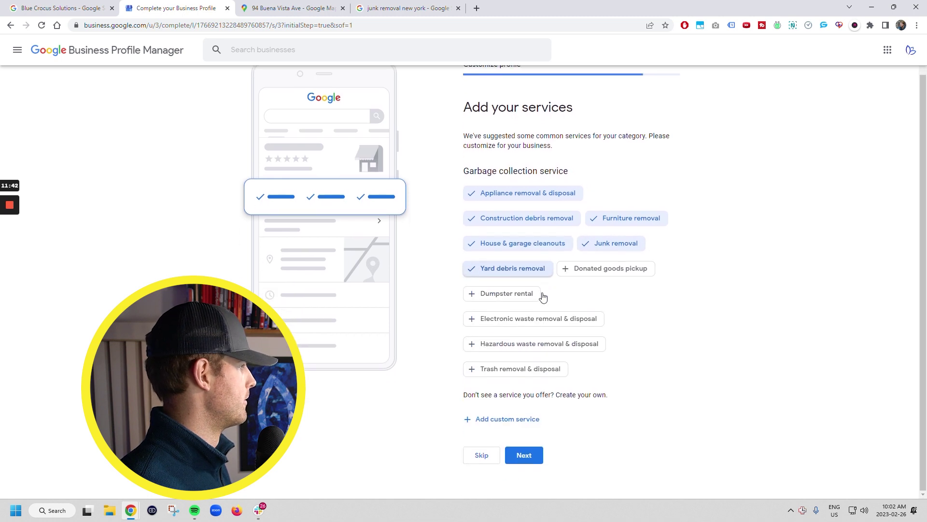
{"action": "left_click", "coordinate": [471, 295]}
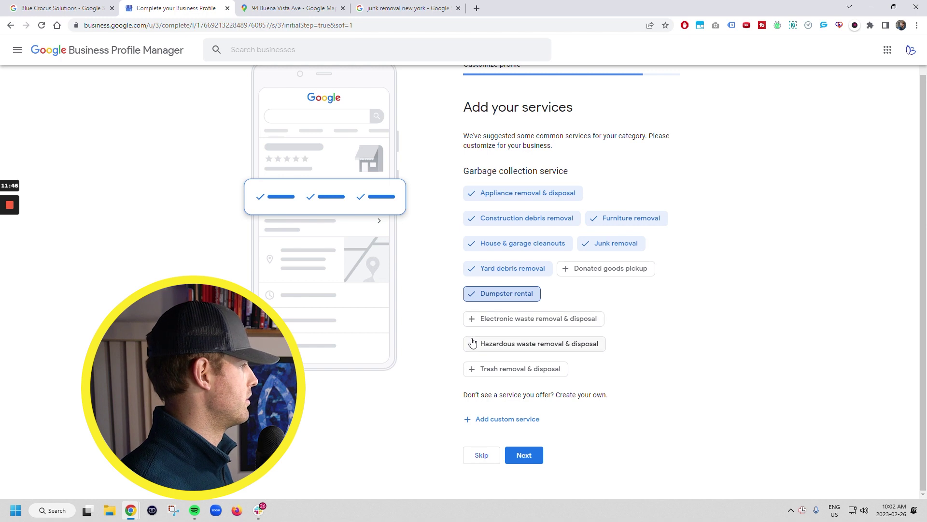
{"action": "left_click", "coordinate": [481, 371]}
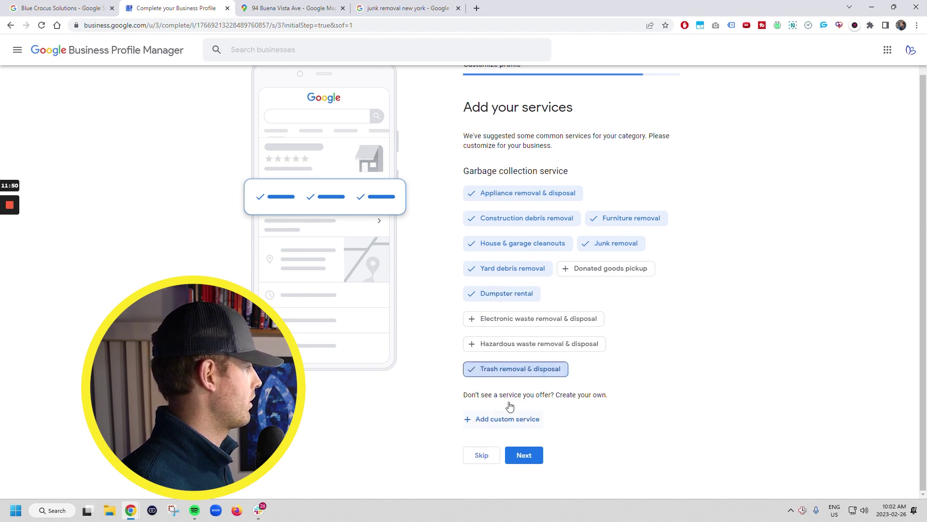
{"action": "left_click", "coordinate": [561, 269]}
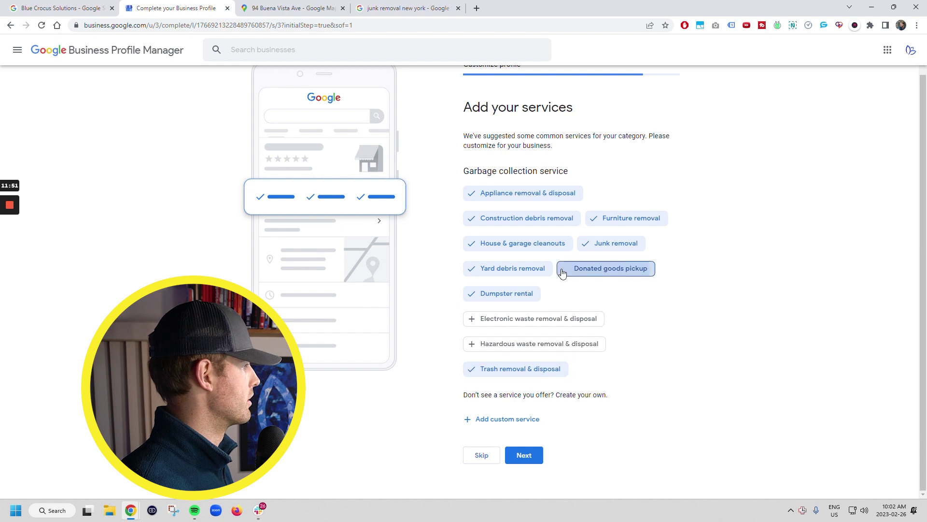
Step: Add custom services demolition and estate cleanouts, remove the empty entry, and continue
{"action": "left_click", "coordinate": [502, 420]}
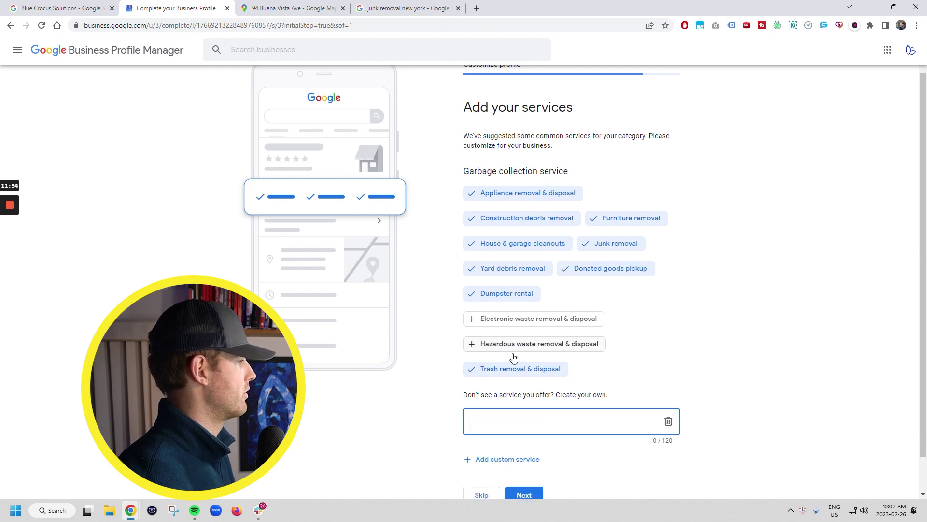
{"action": "type", "text": "demoliti"}
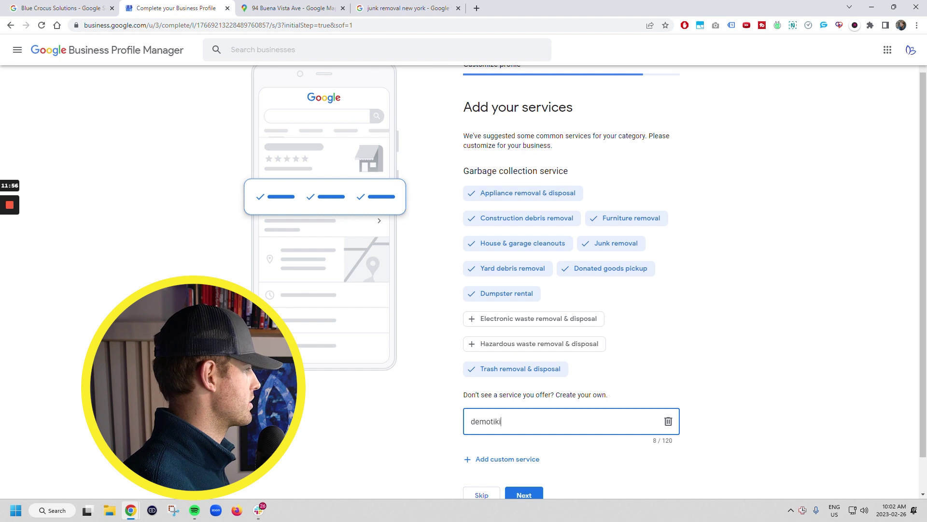
{"action": "key", "text": "BackSpace"}
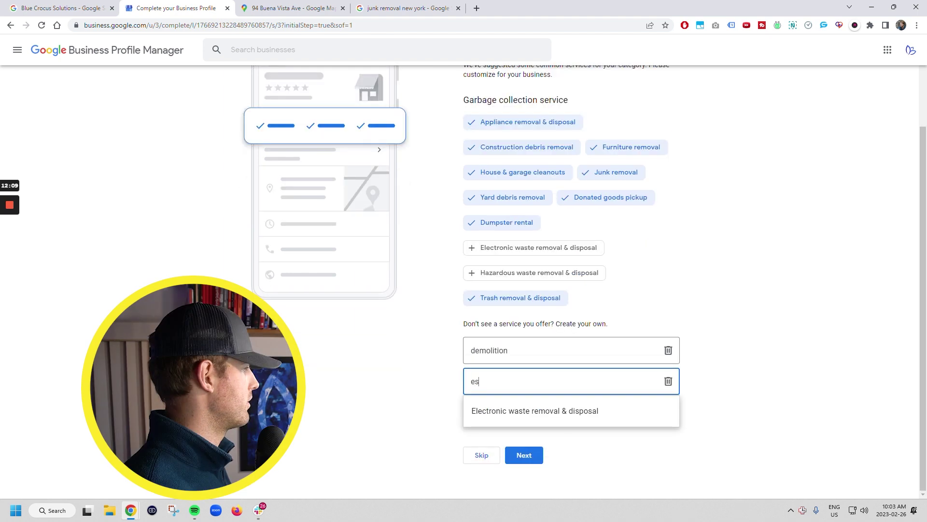
{"action": "type", "text": "tate"}
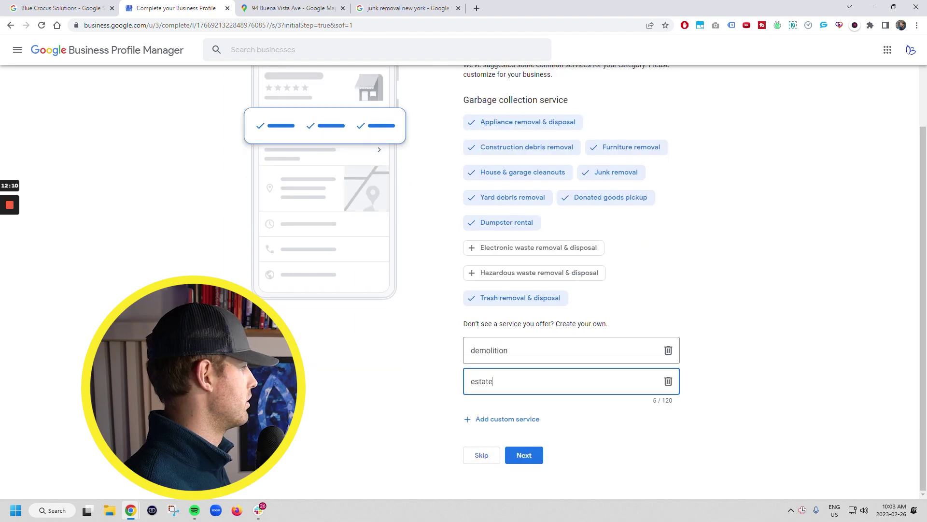
{"action": "type", "text": " cleanouts"}
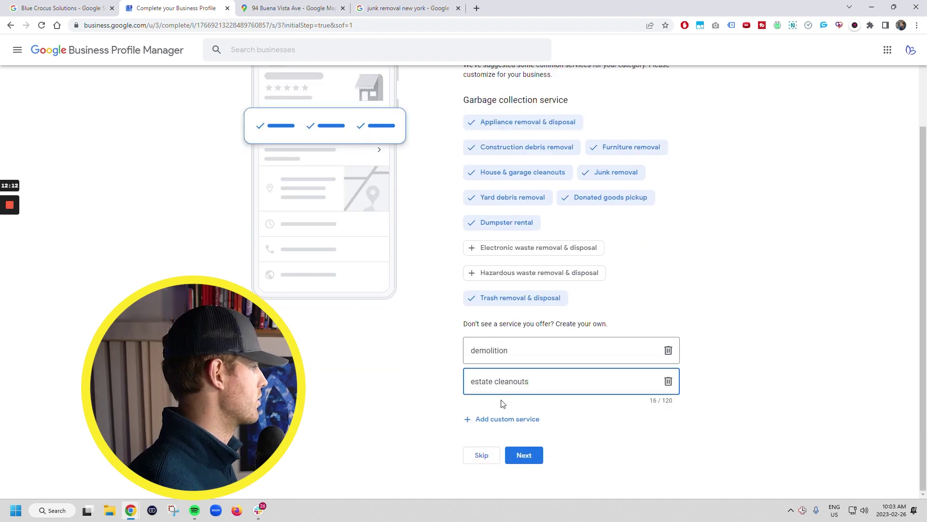
{"action": "left_click", "coordinate": [506, 418]}
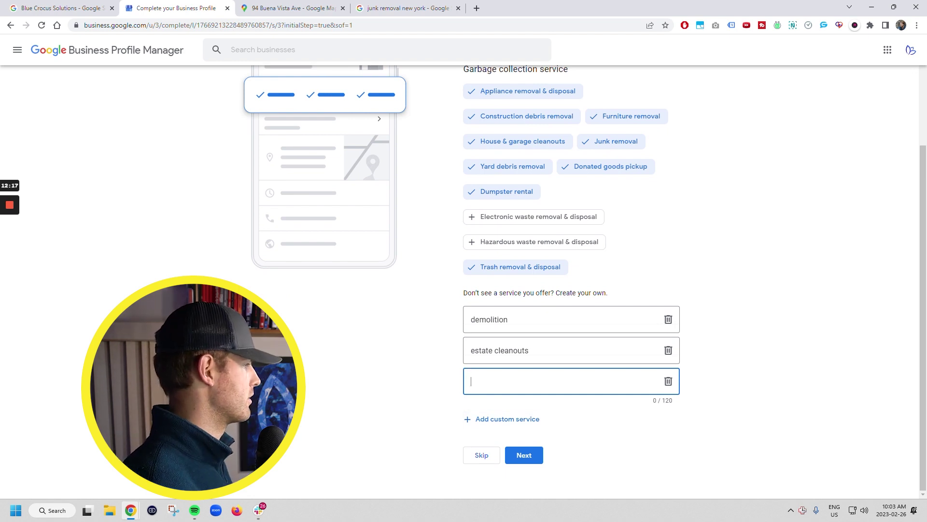
{"action": "left_click", "coordinate": [667, 383]}
{"action": "left_click", "coordinate": [523, 454]}
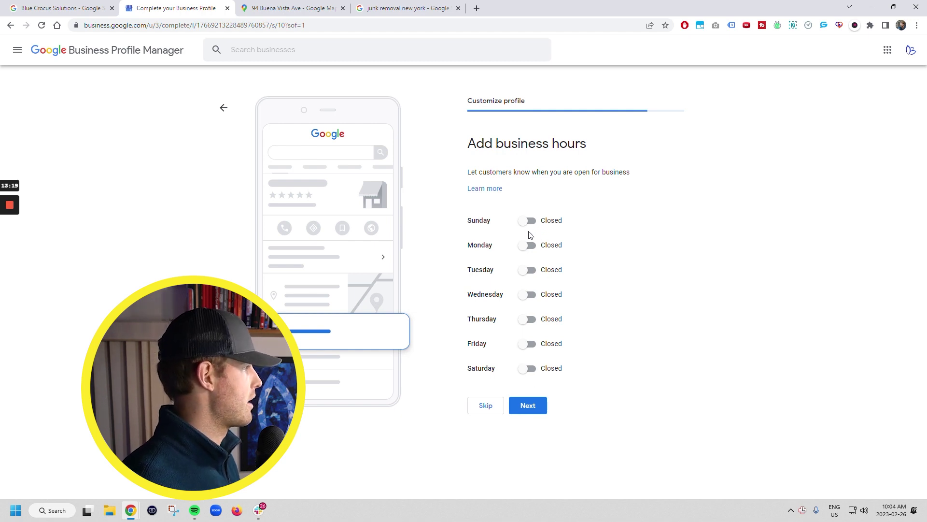
Step: Toggle Sunday open, then skip setting business hours
{"action": "left_click", "coordinate": [529, 222]}
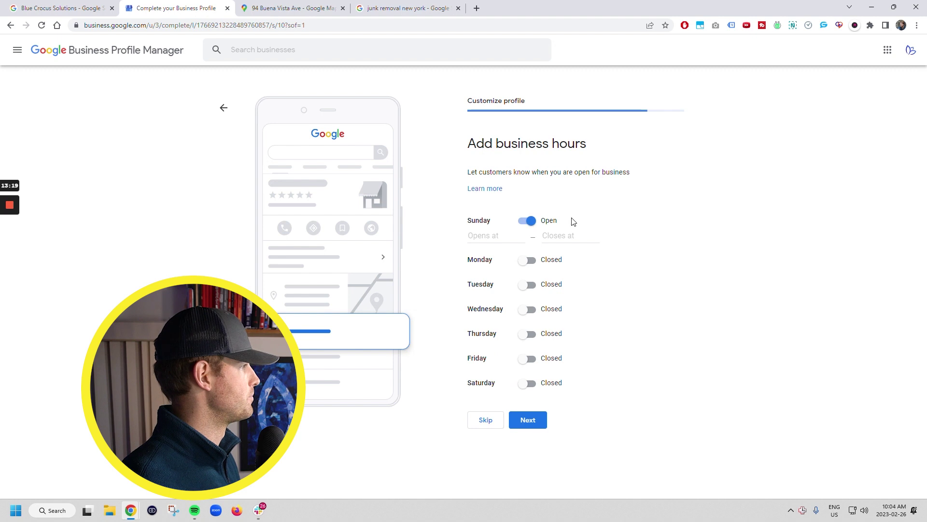
{"action": "left_click", "coordinate": [489, 427]}
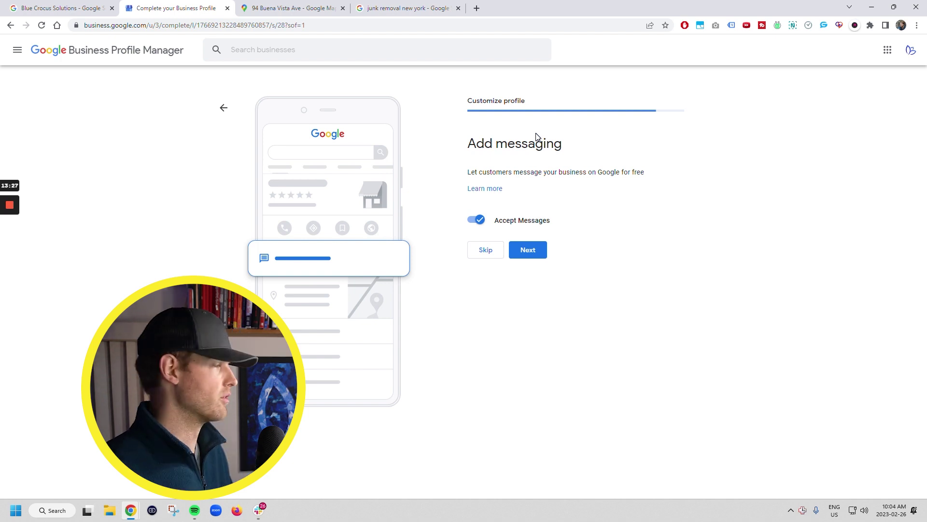
Step: Keep Accept Messages on and skip the business description
{"action": "left_click", "coordinate": [522, 250]}
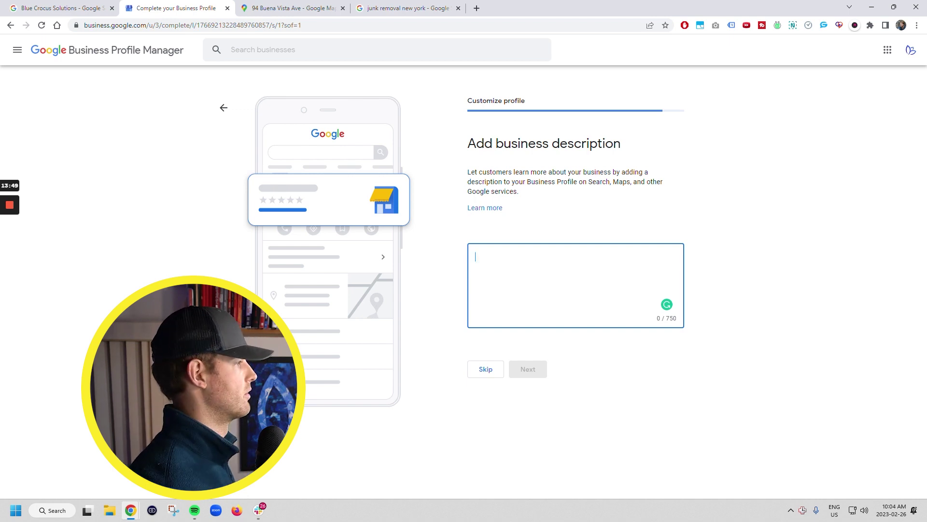
{"action": "left_click", "coordinate": [486, 369]}
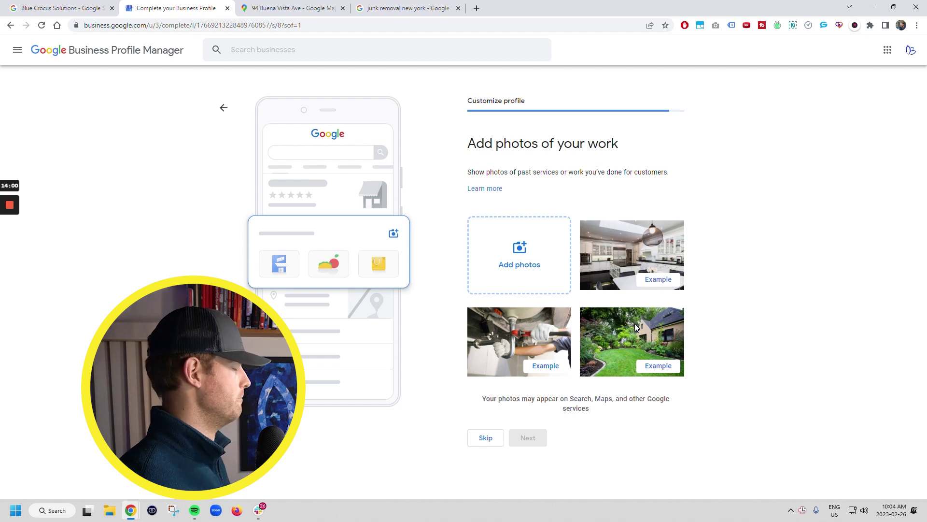
Step: Abandon adding photos, skip the photos step and ad credit, and open the management panel
{"action": "left_click", "coordinate": [525, 273]}
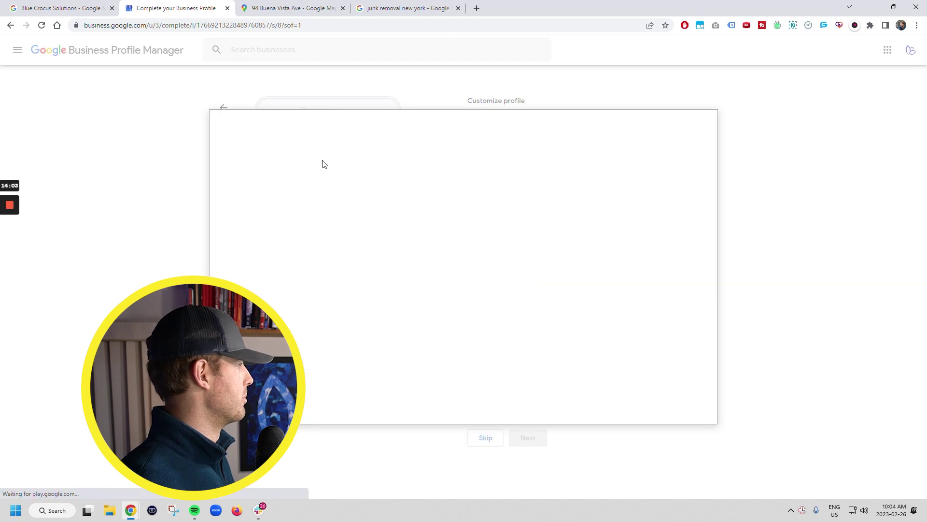
{"action": "left_click", "coordinate": [448, 277]}
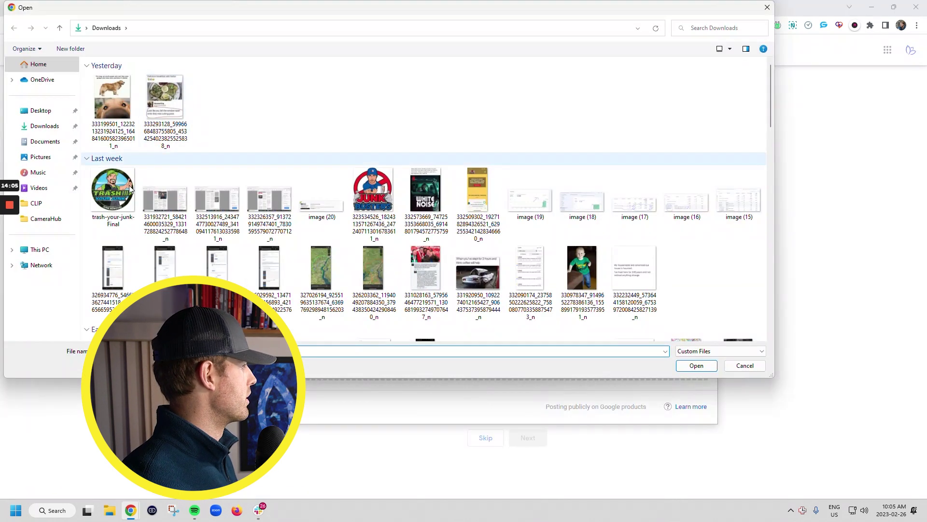
{"action": "left_click", "coordinate": [759, 9]}
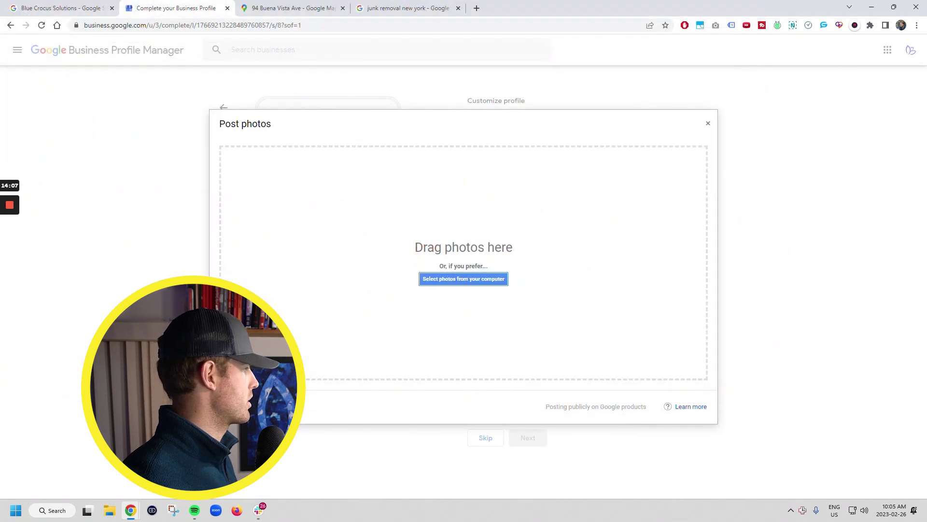
{"action": "key", "text": "Escape"}
{"action": "left_click", "coordinate": [484, 438]}
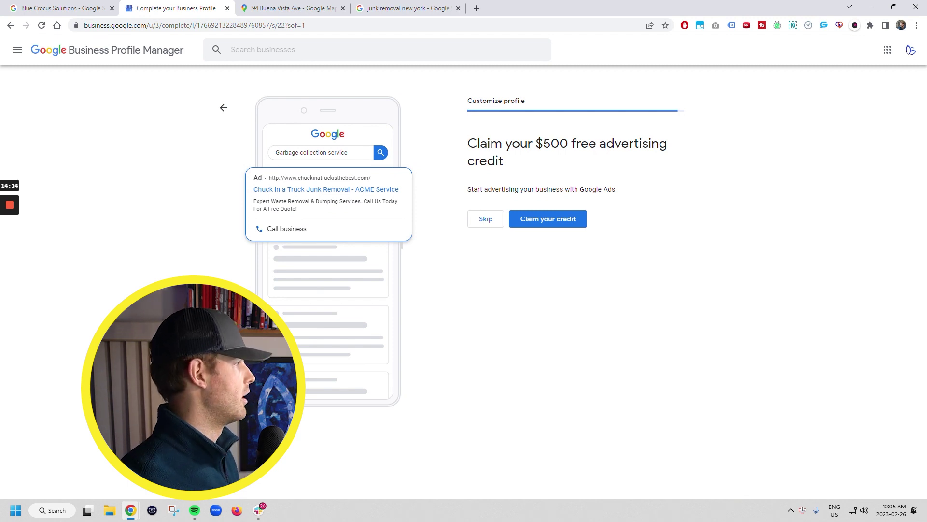
{"action": "left_click", "coordinate": [483, 220]}
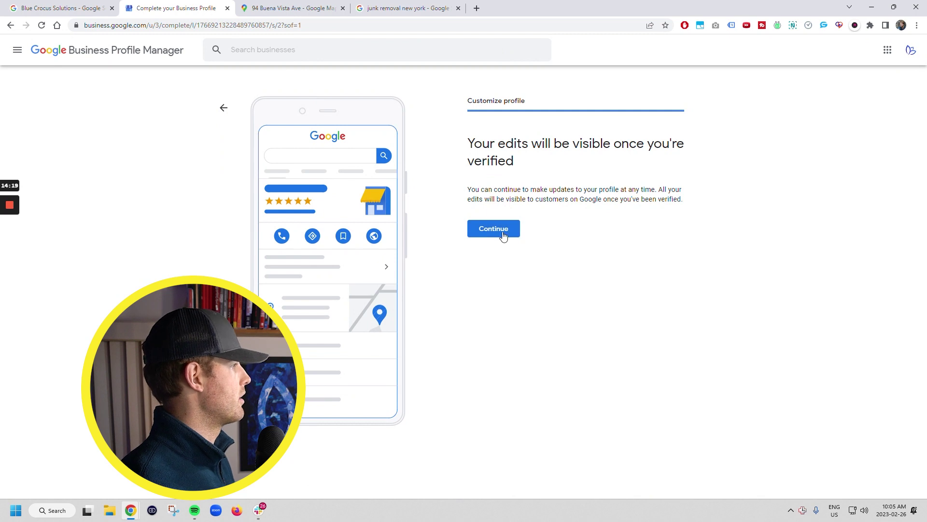
{"action": "left_click", "coordinate": [503, 232]}
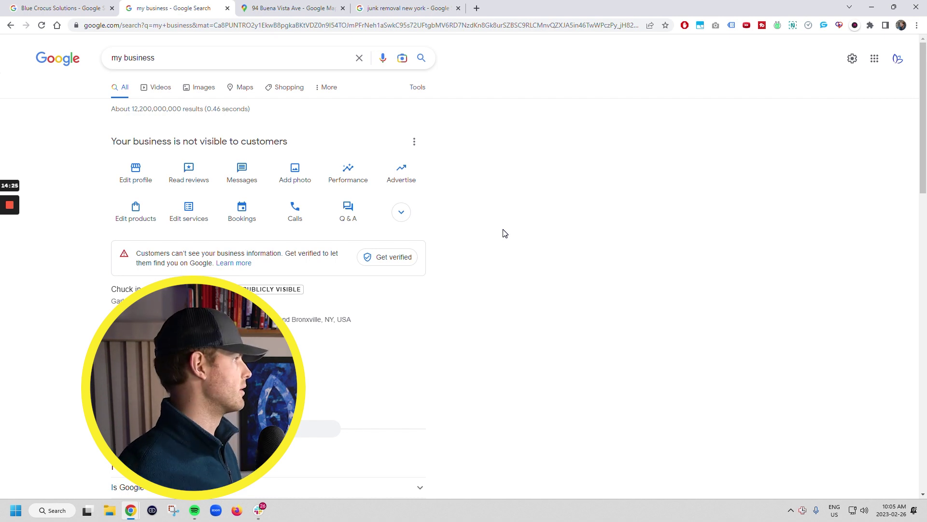
Step: Expand the business panel and page through suggestion cards until Claim your credit appears
{"action": "left_click_drag", "start_coordinate": [116, 141], "coordinate": [284, 141]}
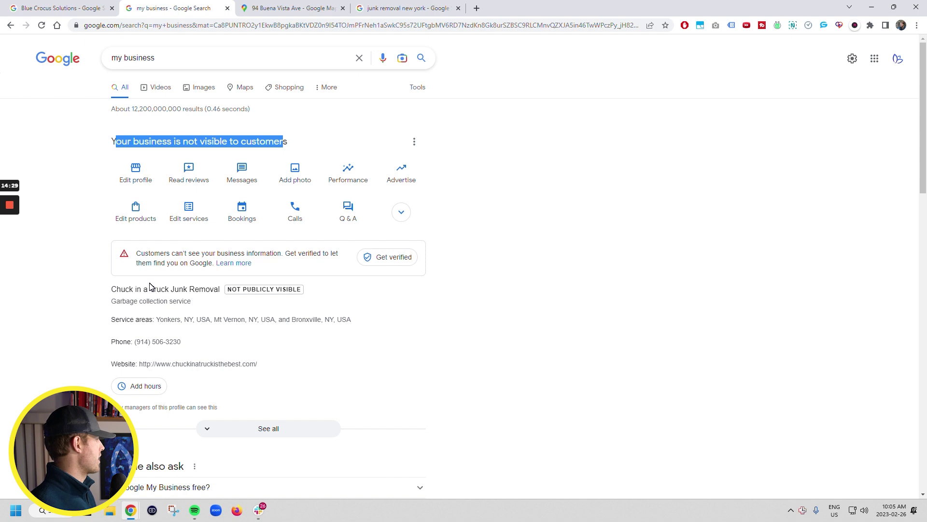
{"action": "left_click", "coordinate": [94, 144]}
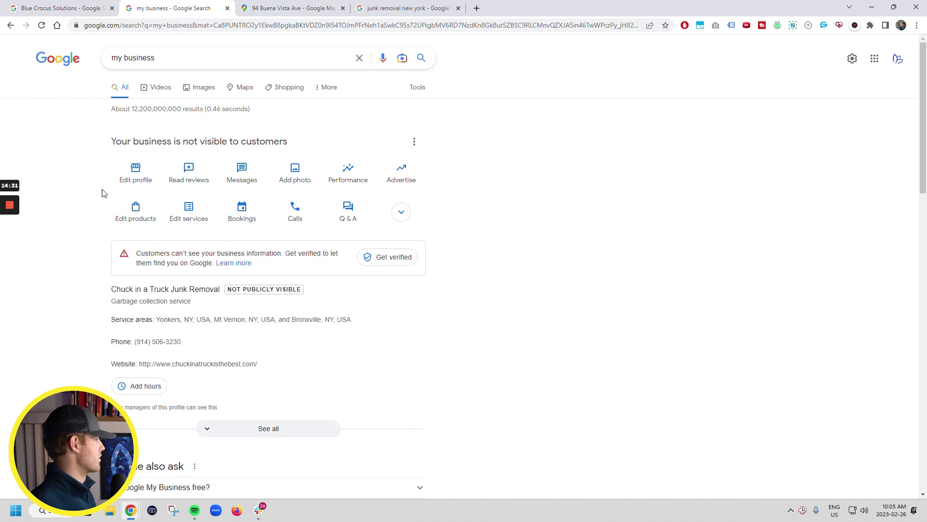
{"action": "scroll", "coordinate": [290, 415], "scroll_direction": "down", "scroll_amount": 5}
{"action": "scroll", "coordinate": [212, 363], "scroll_direction": "down", "scroll_amount": 1}
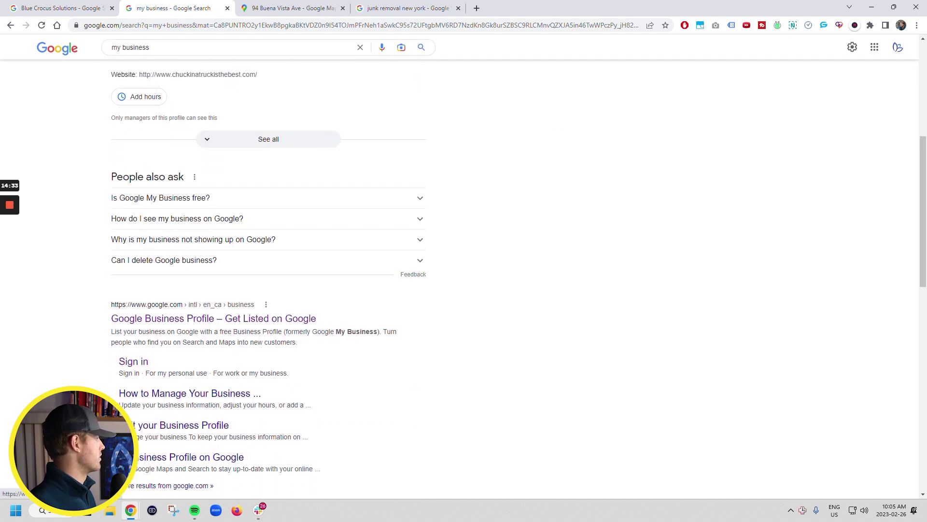
{"action": "scroll", "coordinate": [314, 395], "scroll_direction": "up", "scroll_amount": 6}
{"action": "left_click", "coordinate": [242, 429]}
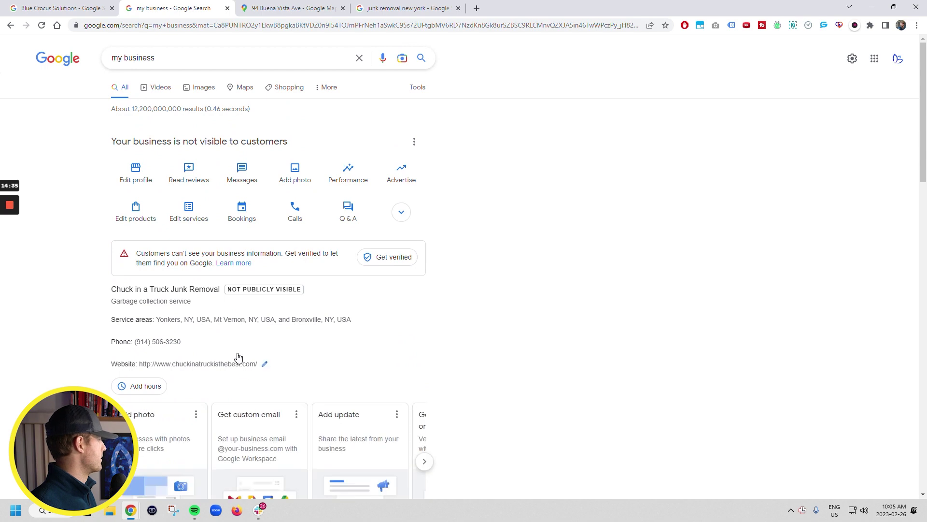
{"action": "scroll", "coordinate": [239, 360], "scroll_direction": "down", "scroll_amount": 4}
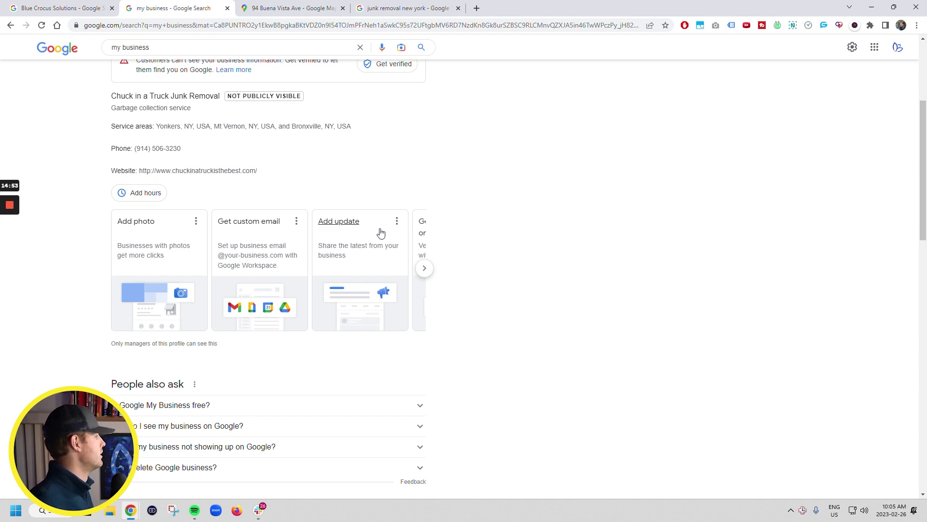
{"action": "left_click", "coordinate": [425, 269]}
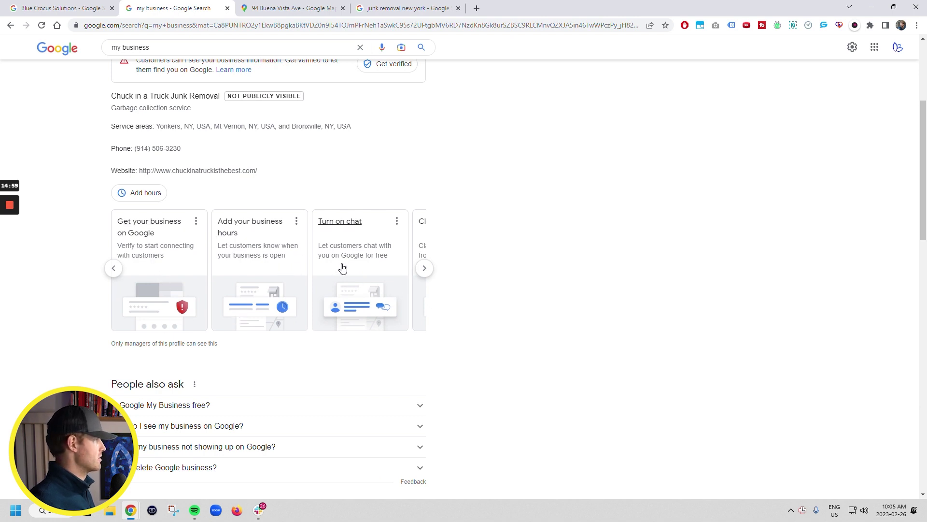
{"action": "left_click", "coordinate": [425, 268]}
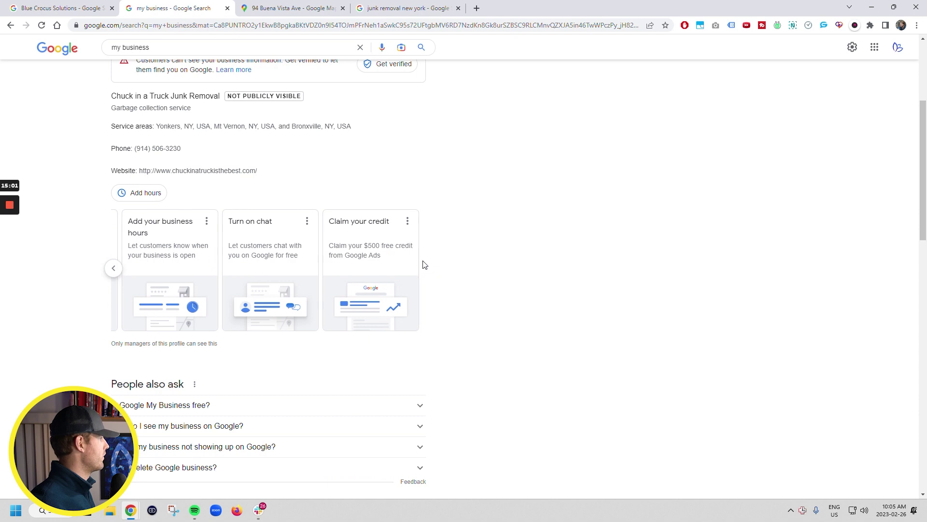
{"action": "scroll", "coordinate": [249, 267], "scroll_direction": "up", "scroll_amount": 4}
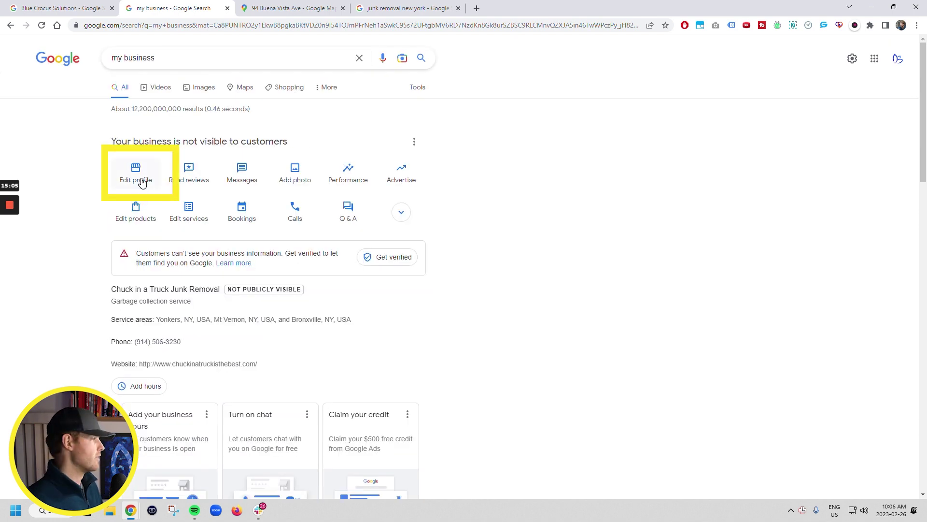
Step: Write the description 'Chuck is the best junk removal in yonkers' and save it
{"action": "left_click", "coordinate": [140, 182]}
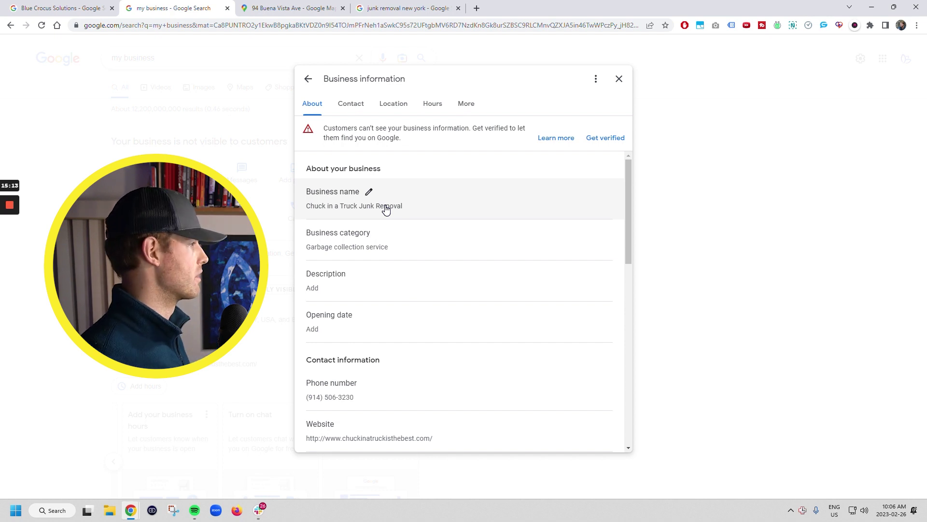
{"action": "left_click", "coordinate": [357, 274]}
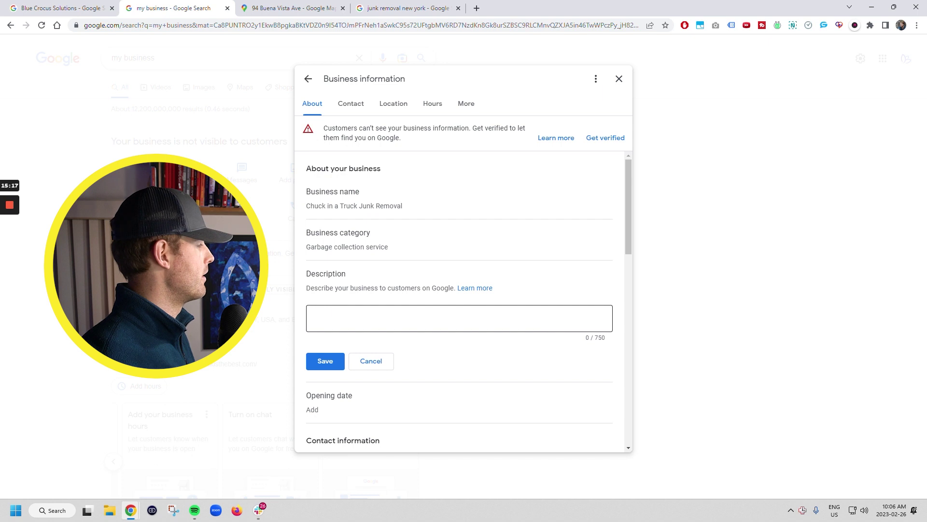
{"action": "left_click", "coordinate": [314, 317]}
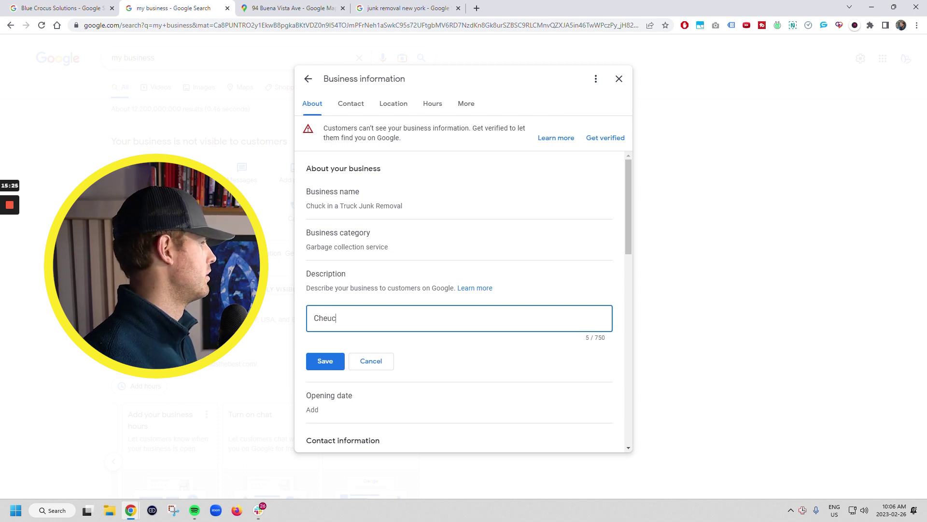
{"action": "type", "text": "is the bes"}
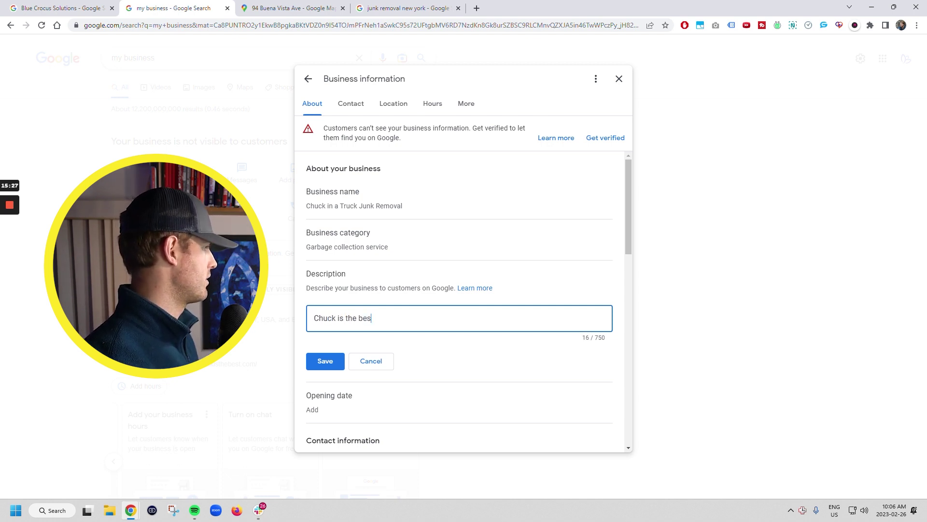
{"action": "type", "text": "t junk remov"}
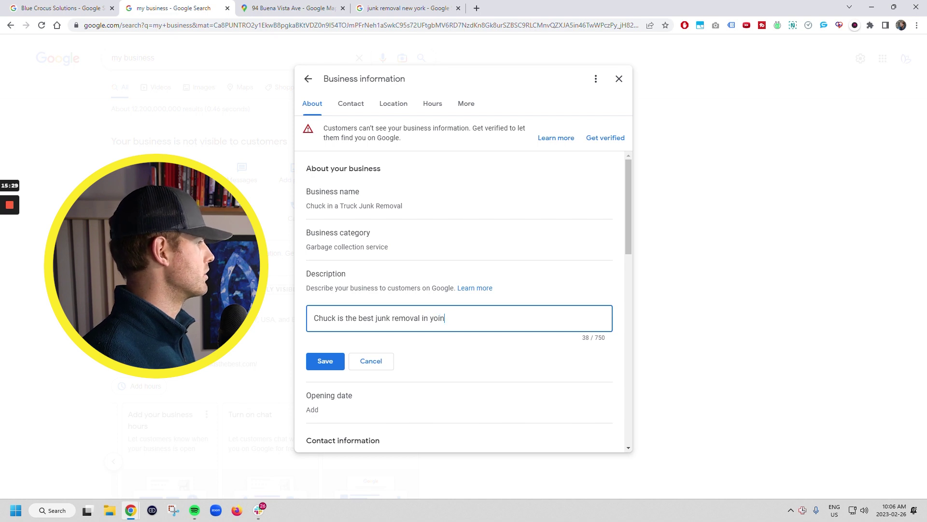
{"action": "type", "text": "al in yoin"}
{"action": "key", "text": "BackSpace"}
{"action": "key", "text": "BackSpace"}
{"action": "type", "text": "nkers"}
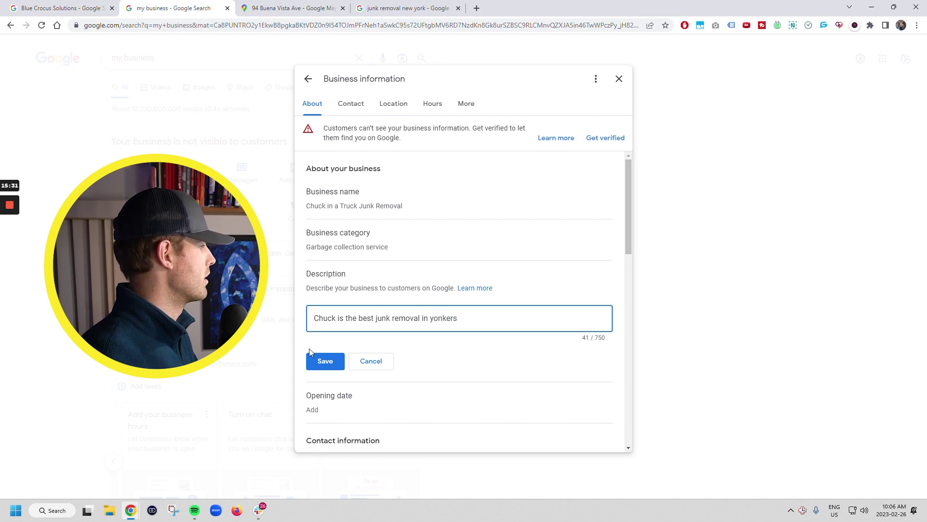
{"action": "left_click", "coordinate": [311, 357]}
{"action": "scroll", "coordinate": [317, 356], "scroll_direction": "down", "scroll_amount": 1}
{"action": "scroll", "coordinate": [389, 256], "scroll_direction": "down", "scroll_amount": 2}
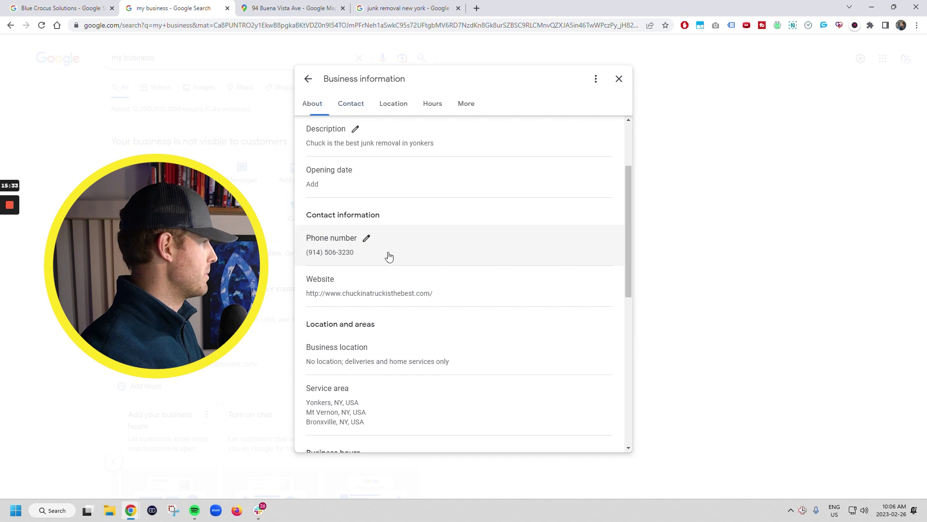
{"action": "scroll", "coordinate": [344, 222], "scroll_direction": "up", "scroll_amount": 2}
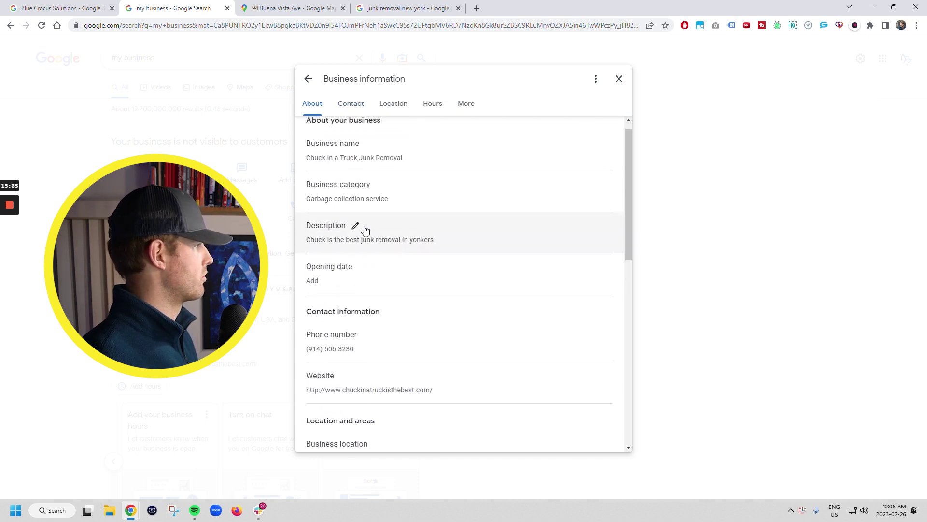
Step: Reopen the description editor, then cancel without changes
{"action": "left_click", "coordinate": [356, 226]}
{"action": "double_click", "coordinate": [599, 289]}
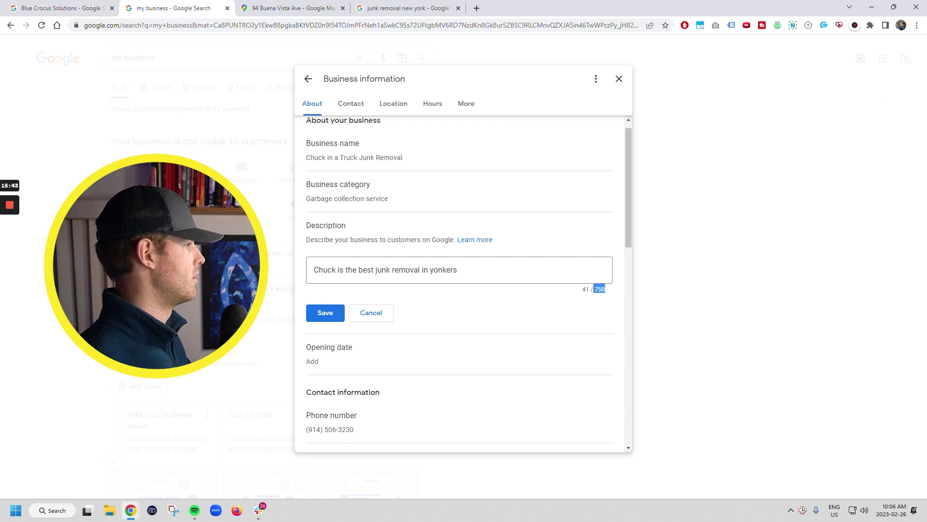
{"action": "left_click", "coordinate": [366, 315]}
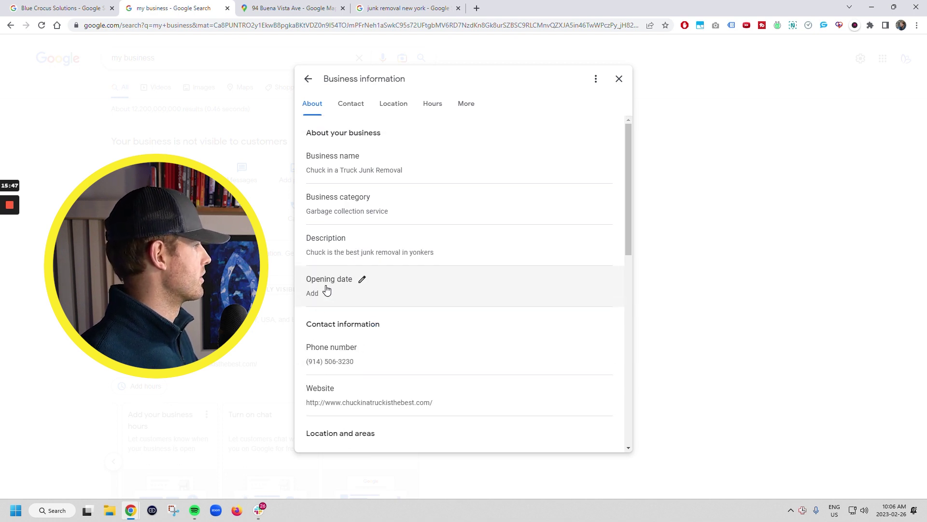
Step: Enter August 8, 2000 as the opening date and save it
{"action": "left_click", "coordinate": [364, 282]}
{"action": "left_click", "coordinate": [356, 320]}
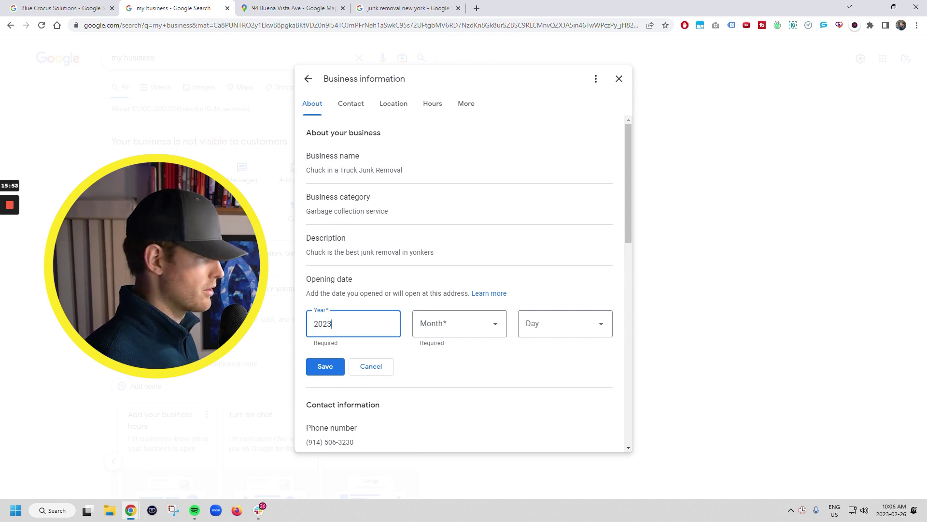
{"action": "left_click", "coordinate": [442, 329]}
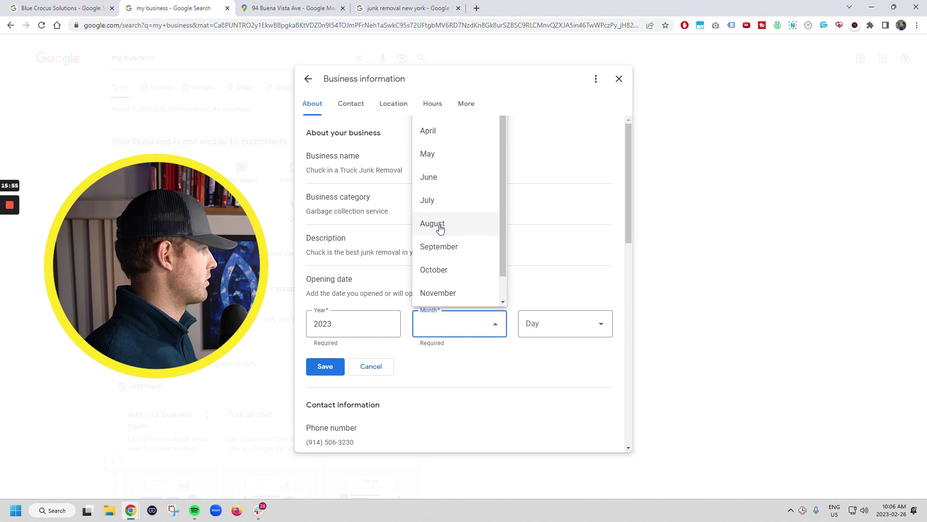
{"action": "left_click", "coordinate": [490, 225]}
{"action": "left_click", "coordinate": [539, 324]}
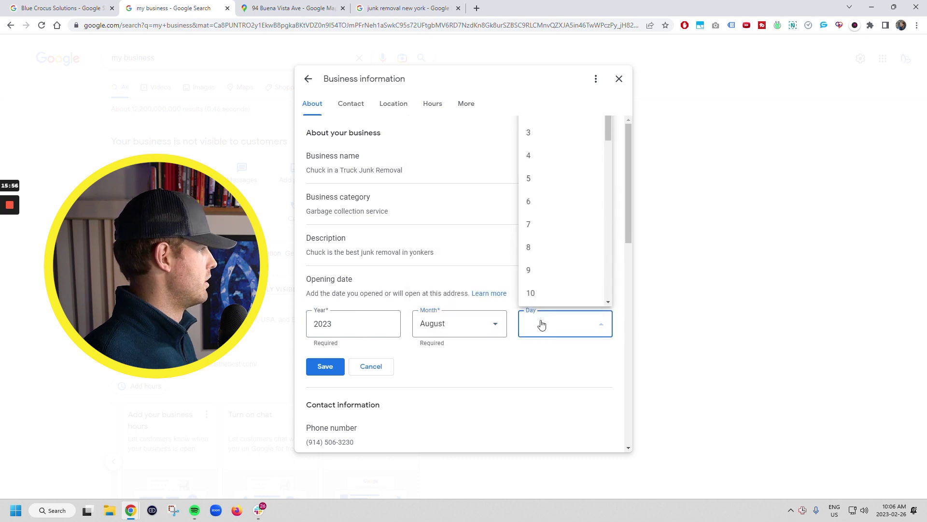
{"action": "left_click", "coordinate": [538, 246]}
{"action": "left_click_drag", "start_coordinate": [345, 324], "coordinate": [279, 324]}
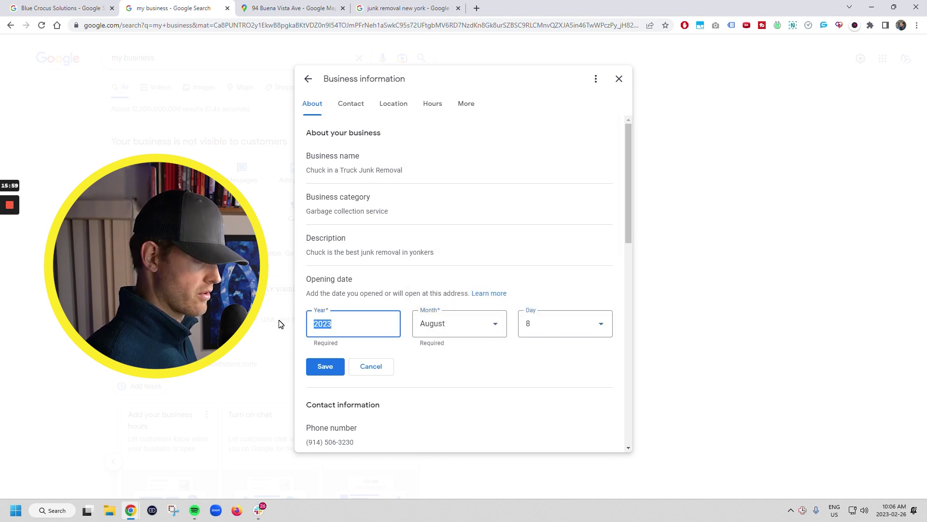
{"action": "type", "text": "20"}
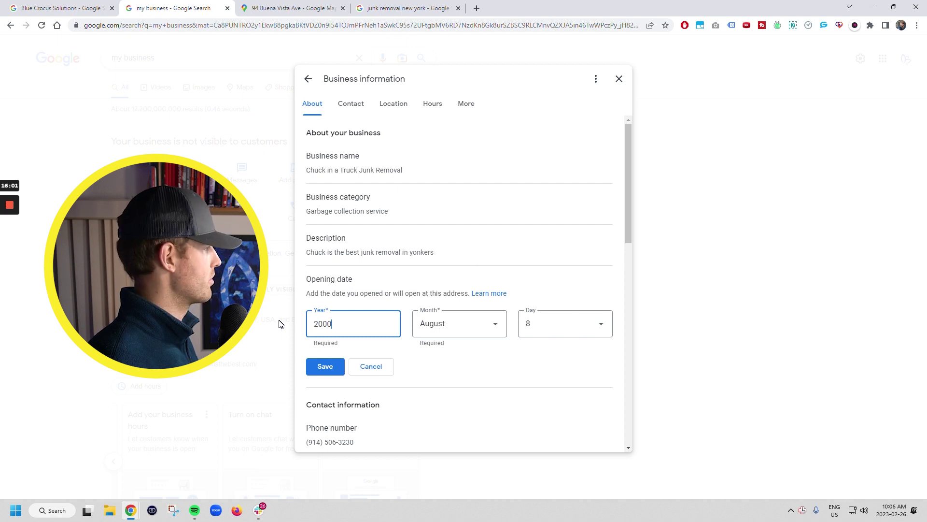
{"action": "left_click", "coordinate": [334, 370]}
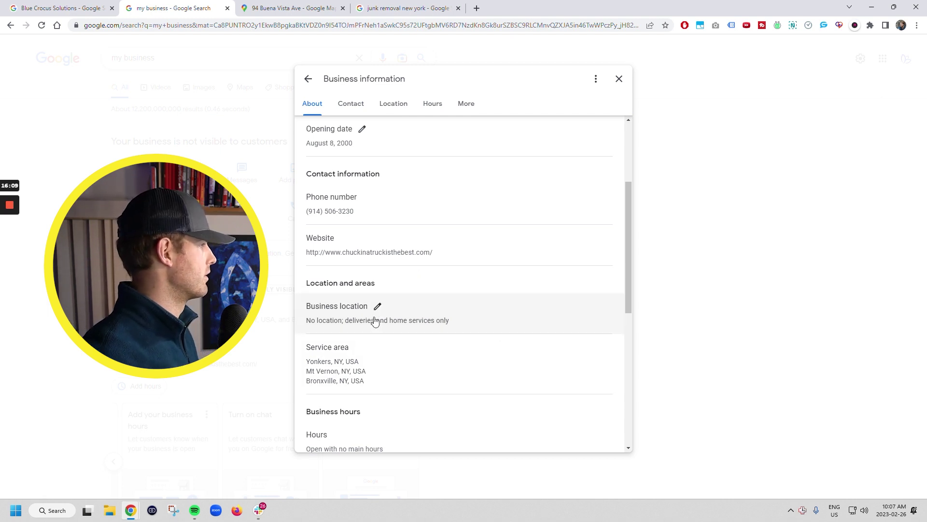
{"action": "scroll", "coordinate": [399, 241], "scroll_direction": "up", "scroll_amount": 1}
Step: Switch Hours to open with main hours, opening Sunday–Friday 9:00 AM–5:00 PM and leaving Saturday closed
{"action": "scroll", "coordinate": [400, 245], "scroll_direction": "down", "scroll_amount": 5}
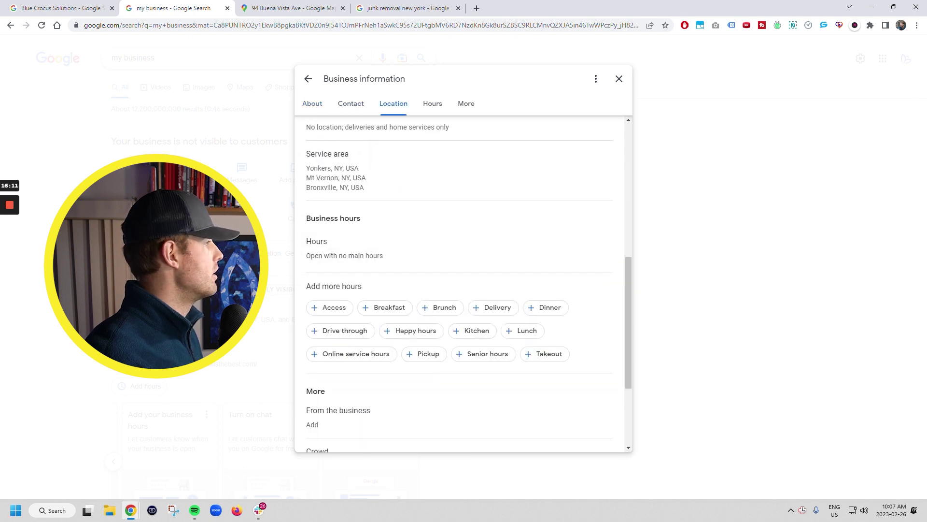
{"action": "left_click", "coordinate": [339, 243]}
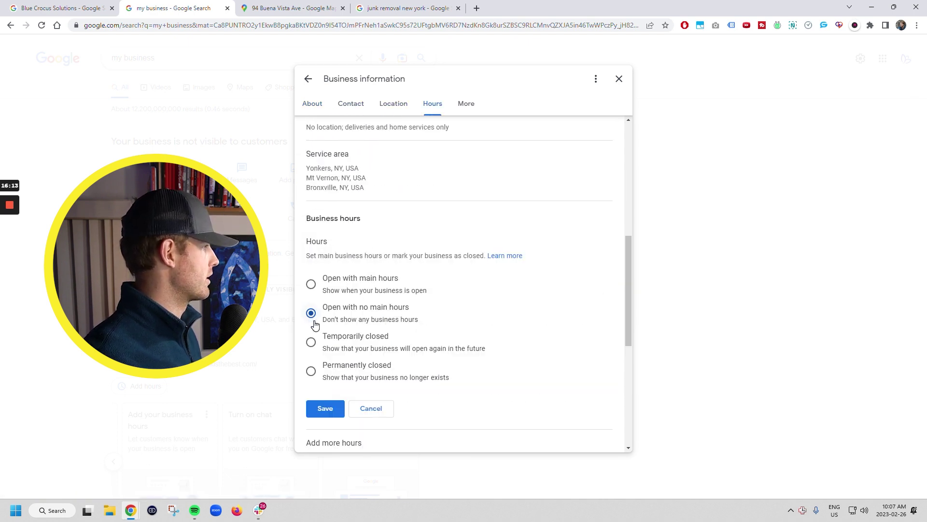
{"action": "left_click", "coordinate": [312, 285]}
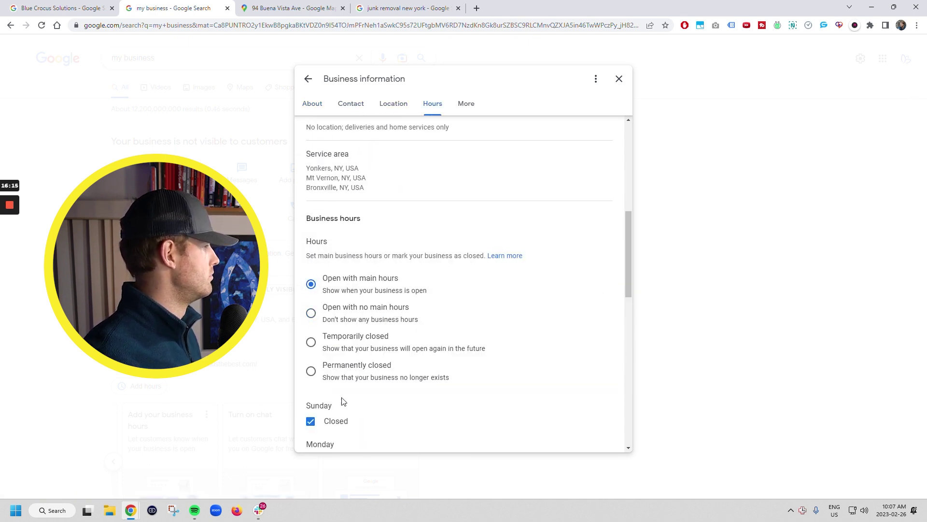
{"action": "scroll", "coordinate": [342, 386], "scroll_direction": "down", "scroll_amount": 4}
{"action": "left_click", "coordinate": [310, 228]}
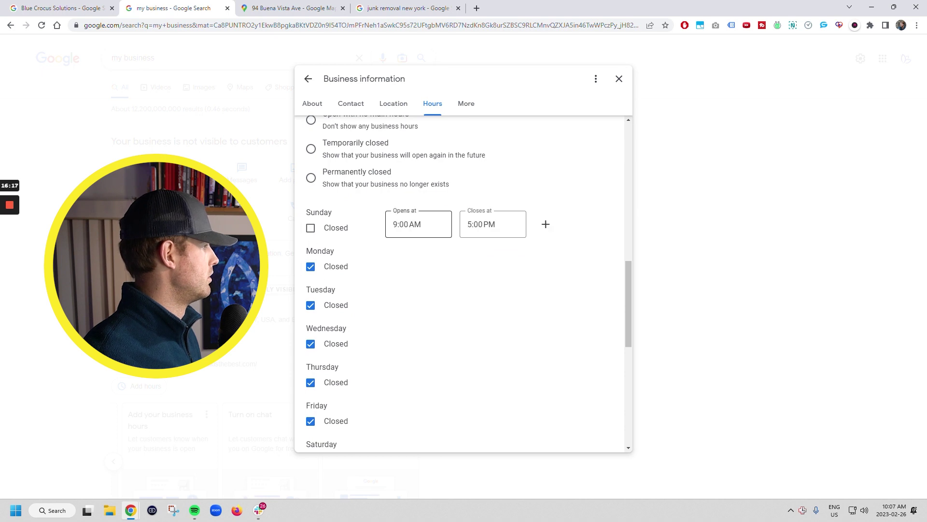
{"action": "left_click", "coordinate": [311, 266]}
{"action": "left_click", "coordinate": [310, 305]}
{"action": "left_click", "coordinate": [323, 343]}
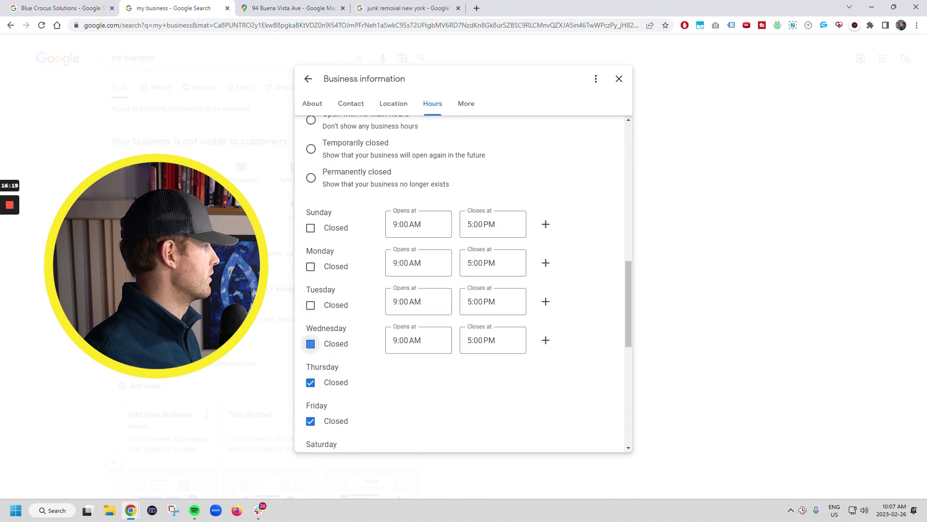
{"action": "left_click", "coordinate": [331, 384]}
{"action": "left_click", "coordinate": [345, 423]}
{"action": "scroll", "coordinate": [346, 425], "scroll_direction": "down", "scroll_amount": 5}
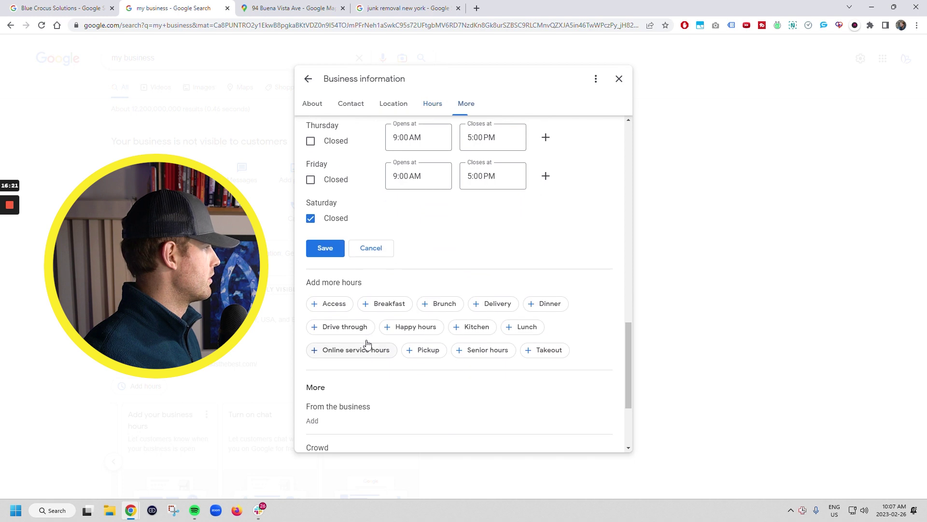
{"action": "left_click", "coordinate": [332, 249]}
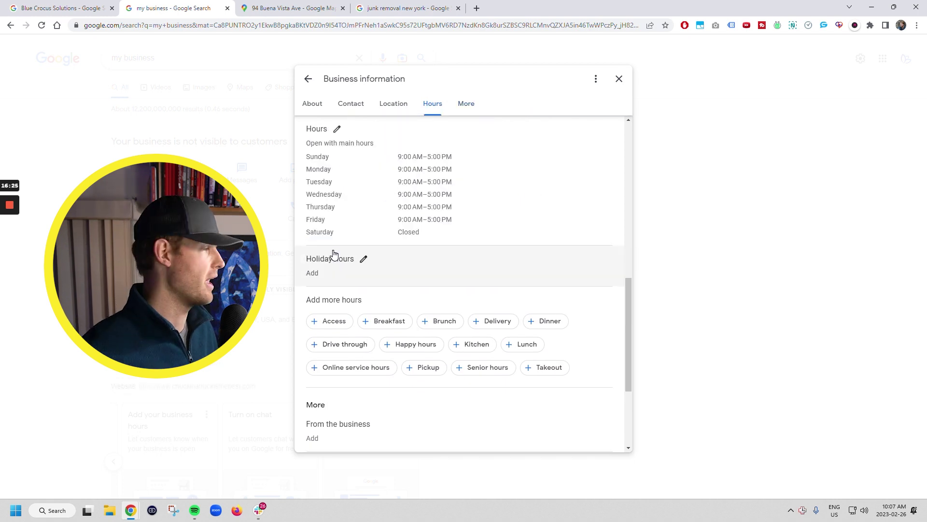
Step: Answer Yes for veteran-owned and No for Asian-, Black-, Latino-, LGBTQ+ and women-owned, then save
{"action": "scroll", "coordinate": [379, 288], "scroll_direction": "down", "scroll_amount": 2}
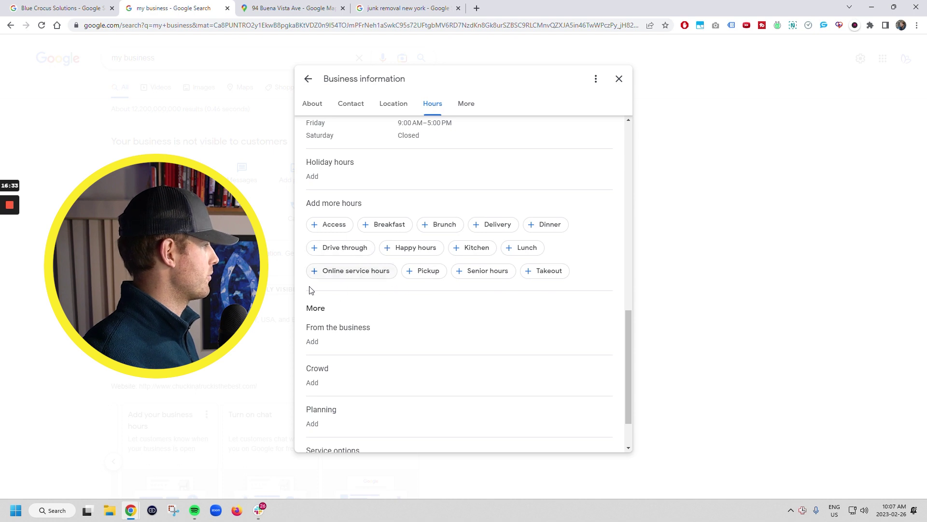
{"action": "scroll", "coordinate": [311, 290], "scroll_direction": "down", "scroll_amount": 1}
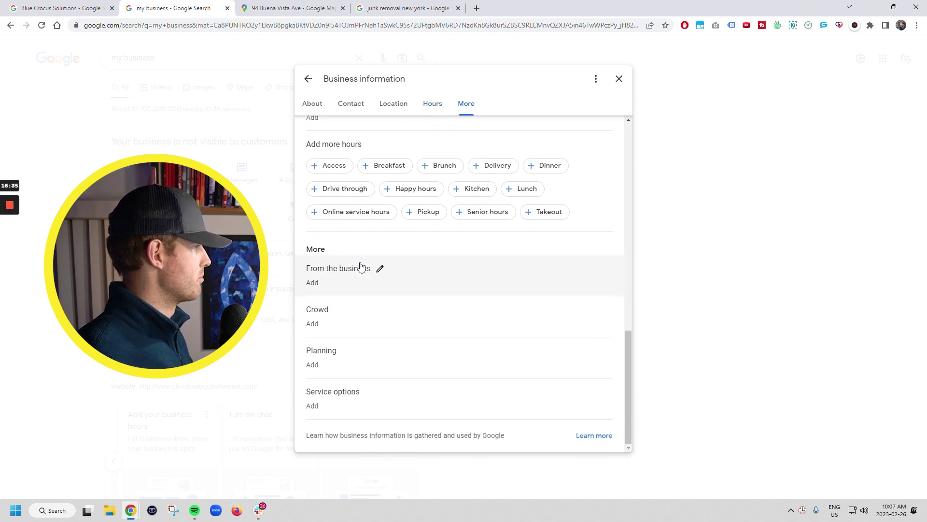
{"action": "scroll", "coordinate": [381, 270], "scroll_direction": "down", "scroll_amount": 2}
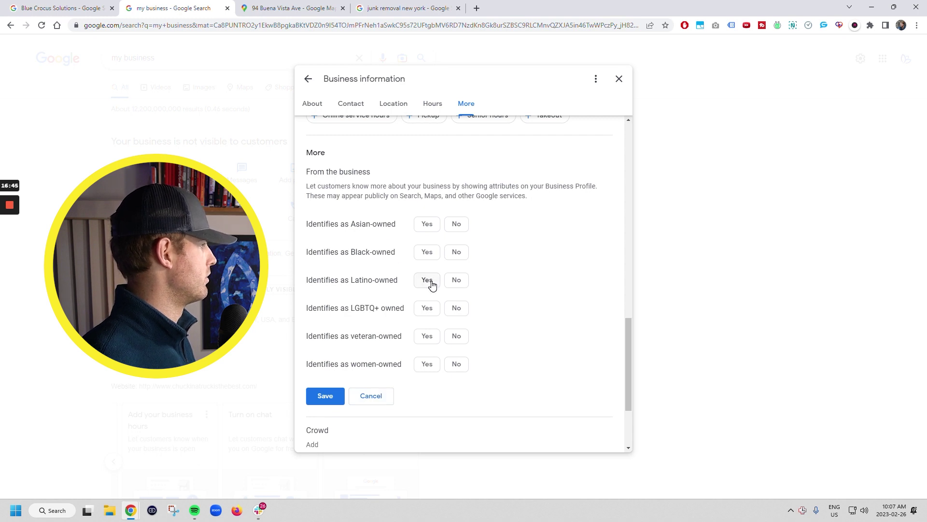
{"action": "left_click", "coordinate": [429, 252]}
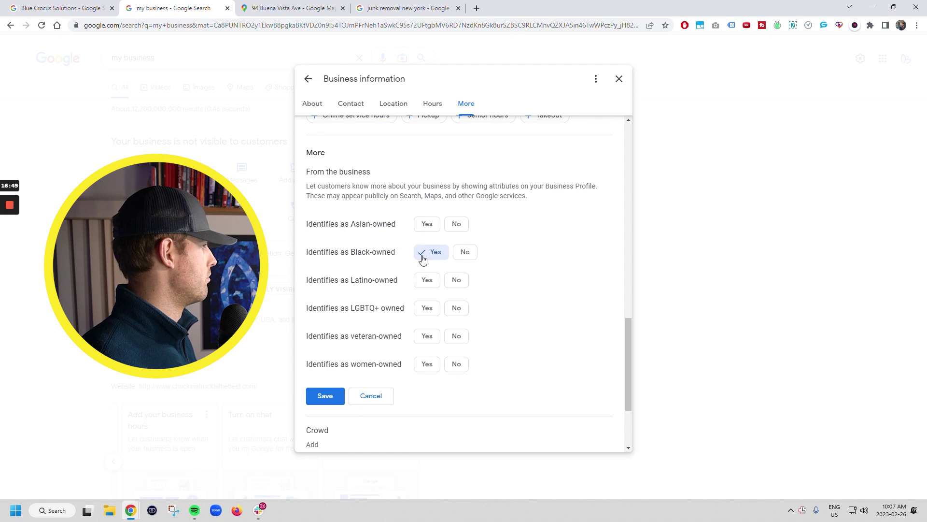
{"action": "left_click", "coordinate": [463, 252]}
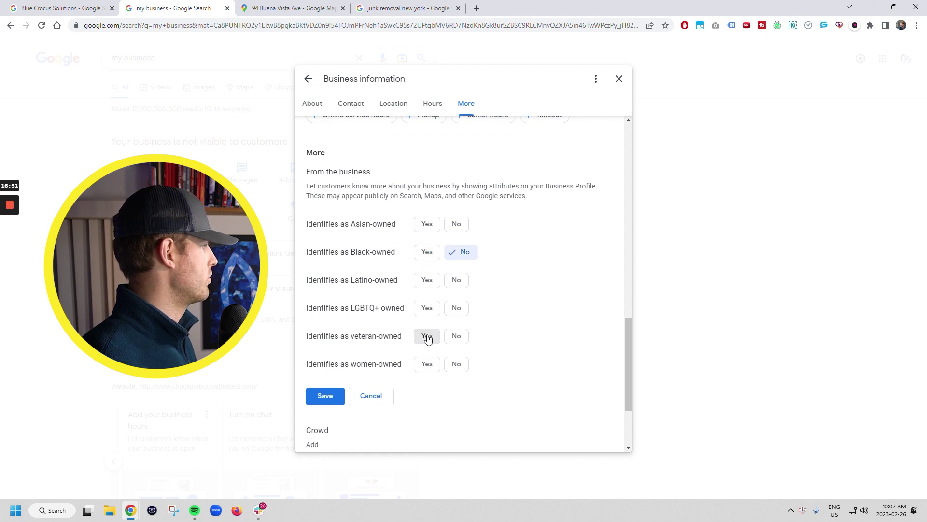
{"action": "left_click", "coordinate": [427, 335]}
{"action": "left_click", "coordinate": [455, 224]}
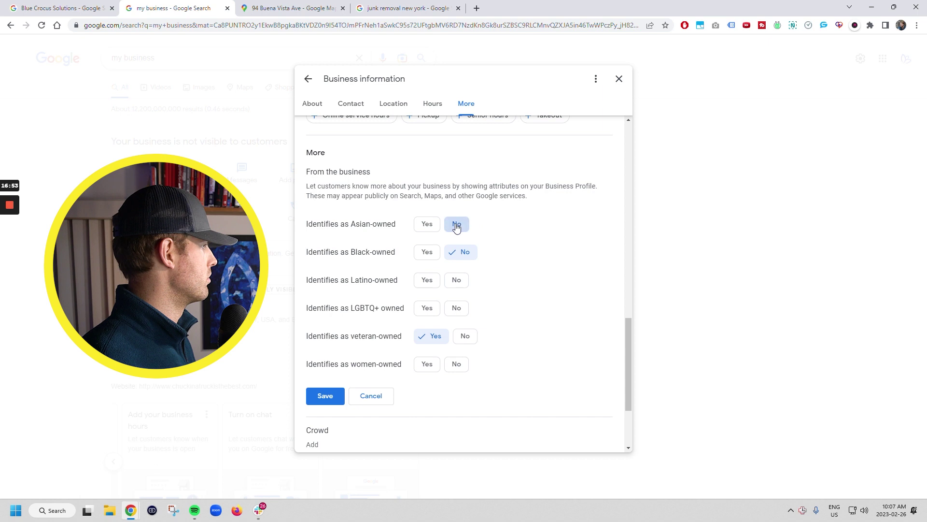
{"action": "left_click", "coordinate": [457, 279]}
{"action": "left_click", "coordinate": [457, 308]}
{"action": "left_click", "coordinate": [456, 364]}
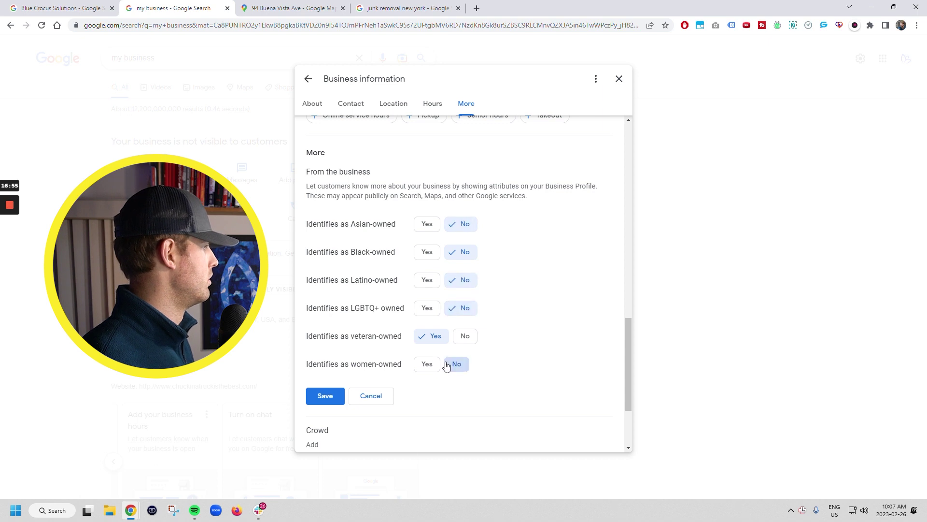
{"action": "left_click", "coordinate": [342, 394]}
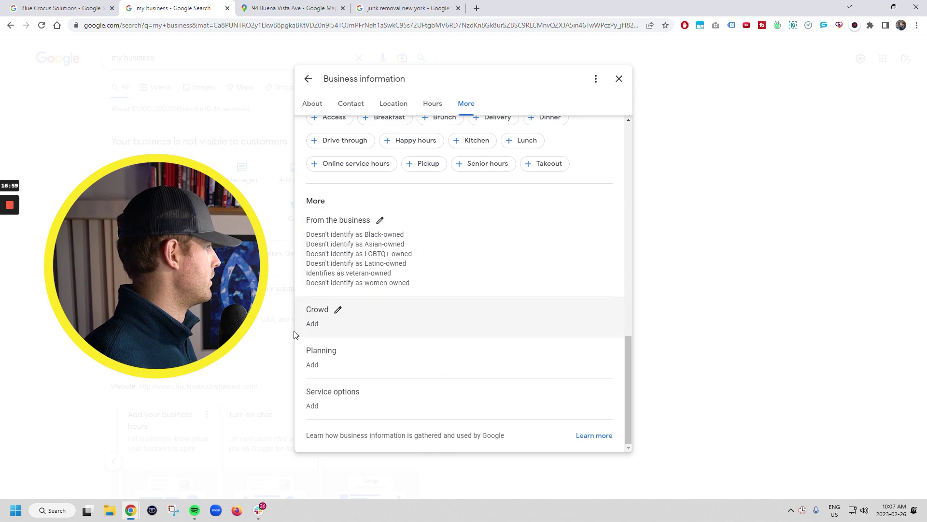
Step: Leave the Crowd attributes unchanged and save Planning as no appointment required
{"action": "left_click", "coordinate": [337, 310]}
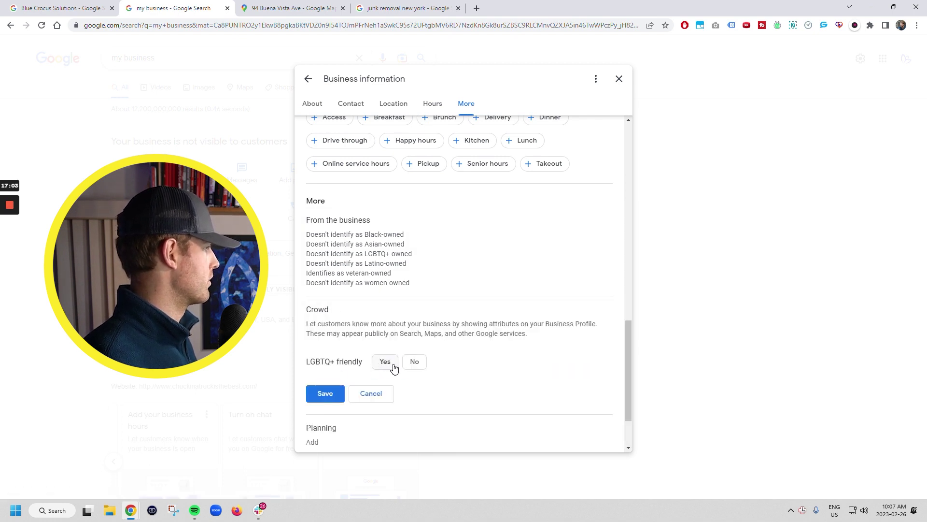
{"action": "left_click", "coordinate": [359, 397]}
{"action": "left_click", "coordinate": [345, 354]}
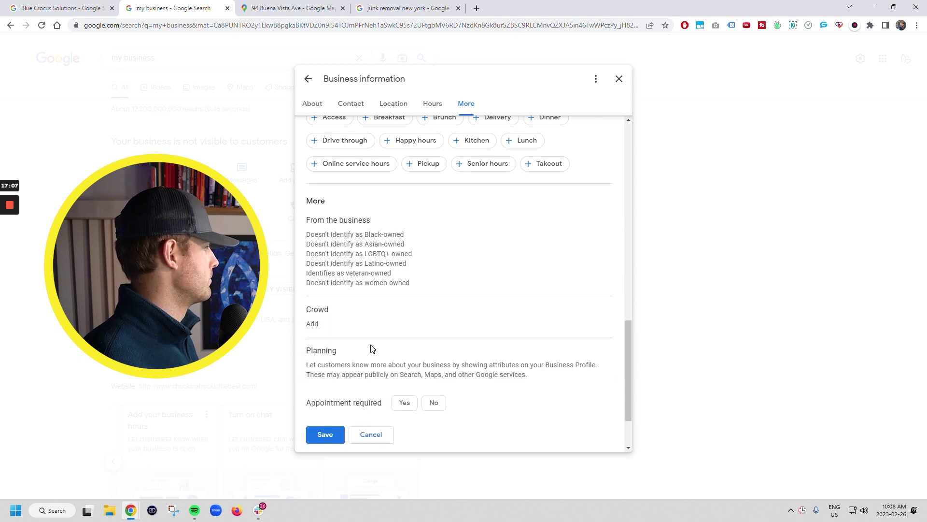
{"action": "left_click", "coordinate": [434, 325]}
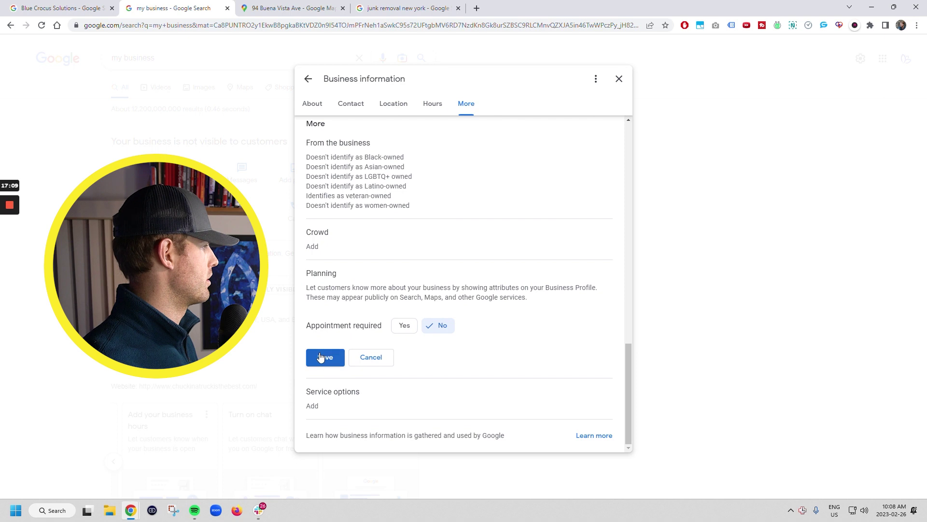
{"action": "left_click", "coordinate": [319, 357]}
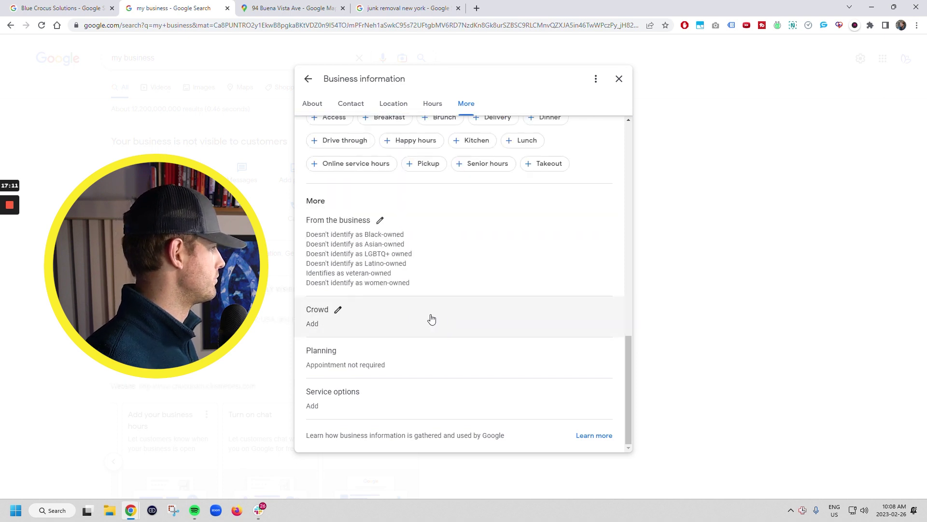
Step: Mark 'Offers online estimates' as Yes under Service options and save it
{"action": "left_click", "coordinate": [364, 394]}
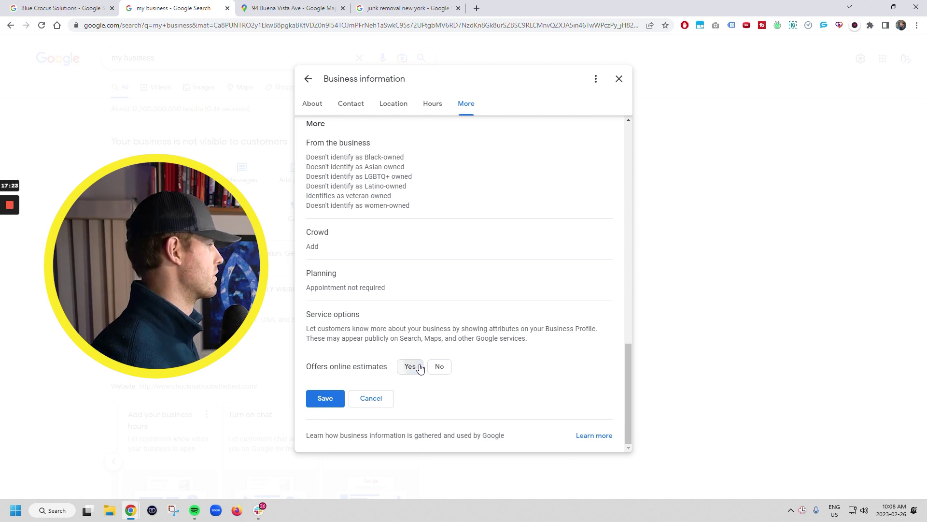
{"action": "left_click", "coordinate": [420, 367]}
{"action": "left_click", "coordinate": [328, 398]}
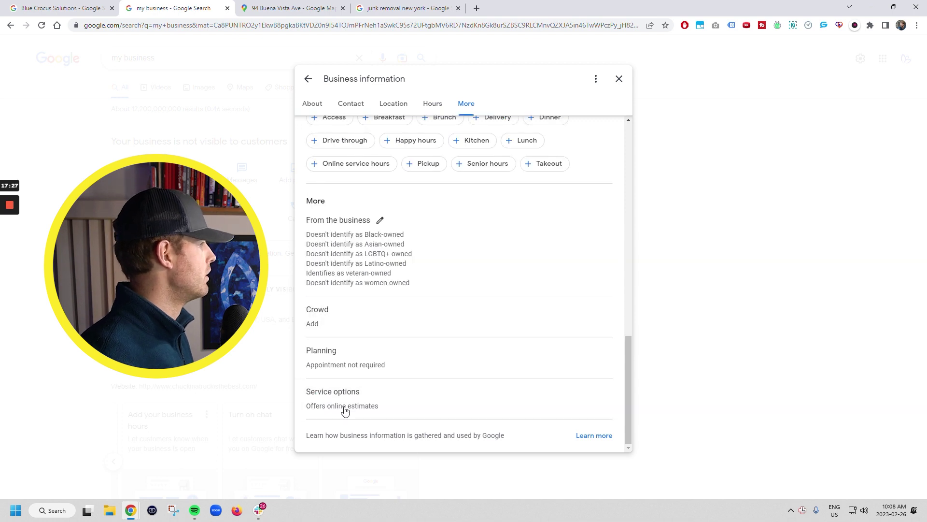
{"action": "scroll", "coordinate": [347, 354], "scroll_direction": "up", "scroll_amount": 15}
Step: Close the Business information panel to return to the profile dashboard
{"action": "left_click", "coordinate": [597, 77]}
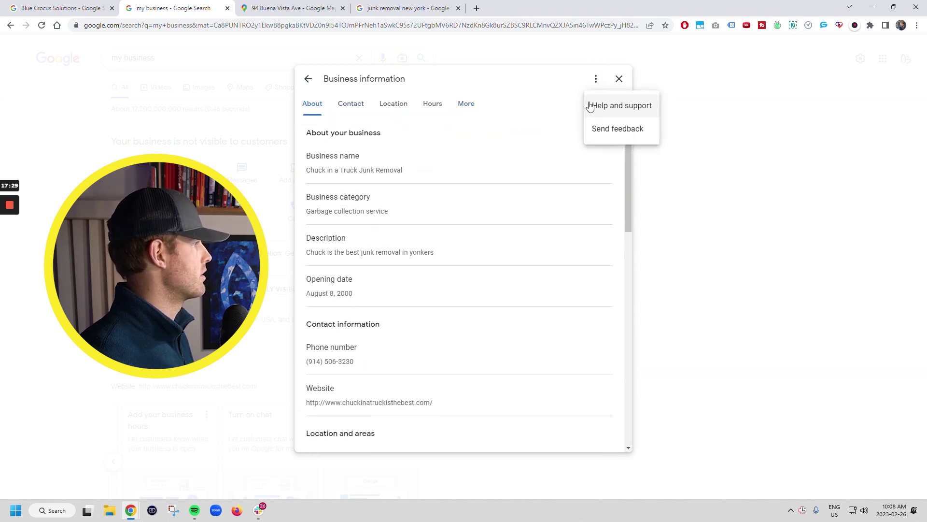
{"action": "scroll", "coordinate": [366, 221], "scroll_direction": "down", "scroll_amount": 5}
{"action": "scroll", "coordinate": [366, 220], "scroll_direction": "up", "scroll_amount": 5}
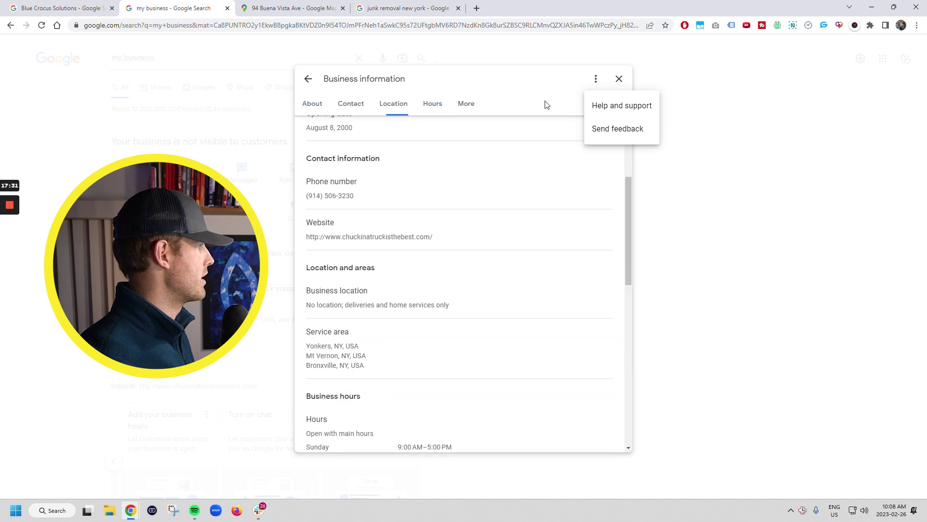
{"action": "left_click", "coordinate": [619, 79]}
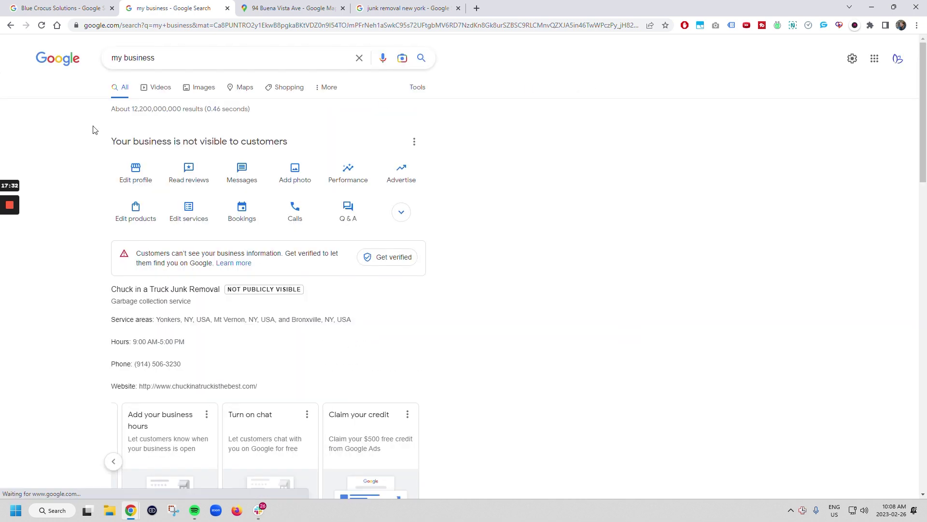
Step: Open Reviews, Messages, Add photo and Performance in turn, each requiring verification first
{"action": "left_click", "coordinate": [192, 175]}
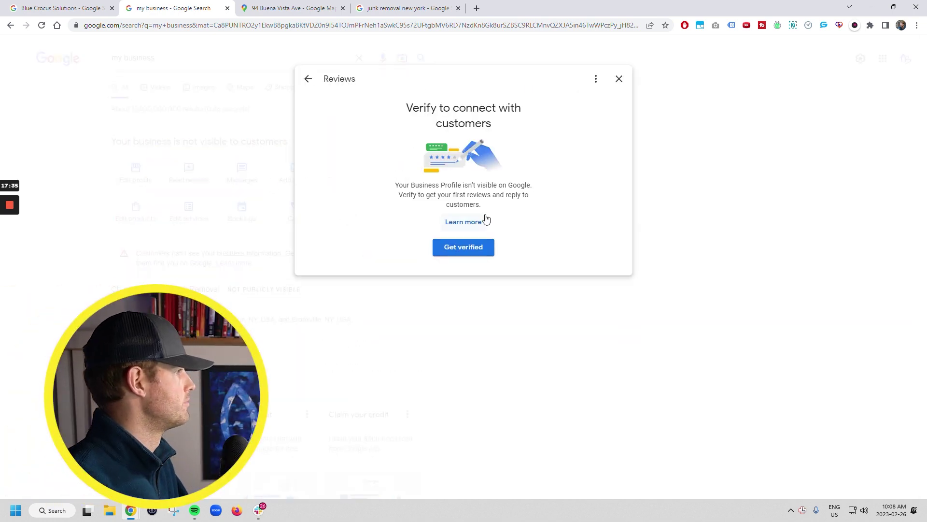
{"action": "left_click", "coordinate": [619, 79]}
{"action": "left_click", "coordinate": [251, 179]}
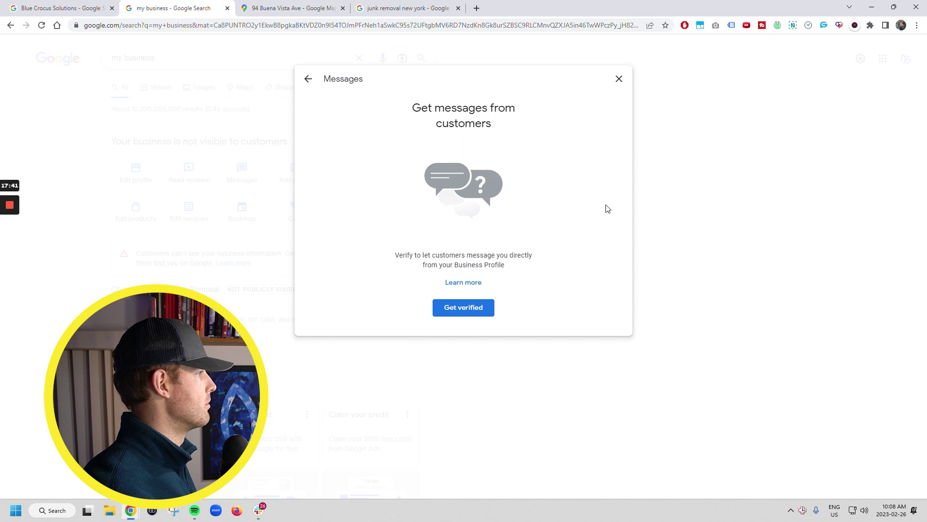
{"action": "left_click", "coordinate": [620, 80]}
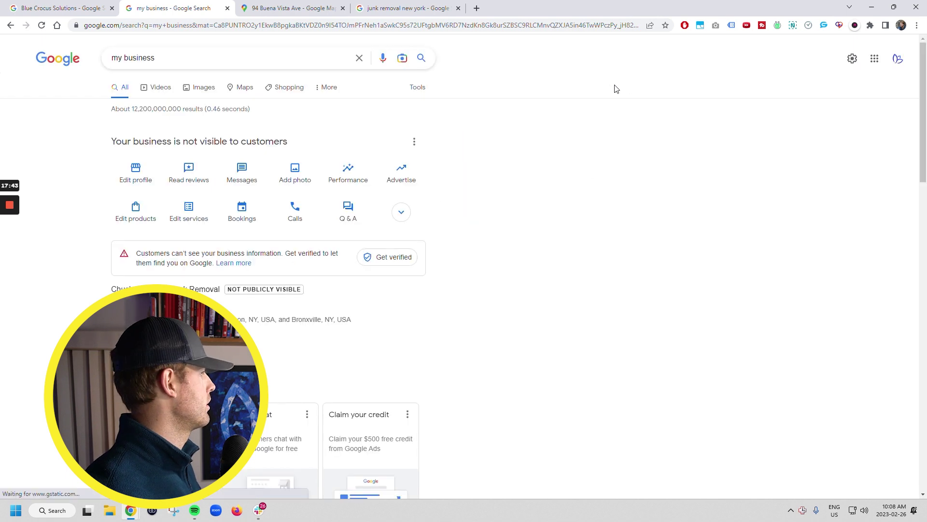
{"action": "left_click", "coordinate": [292, 181]}
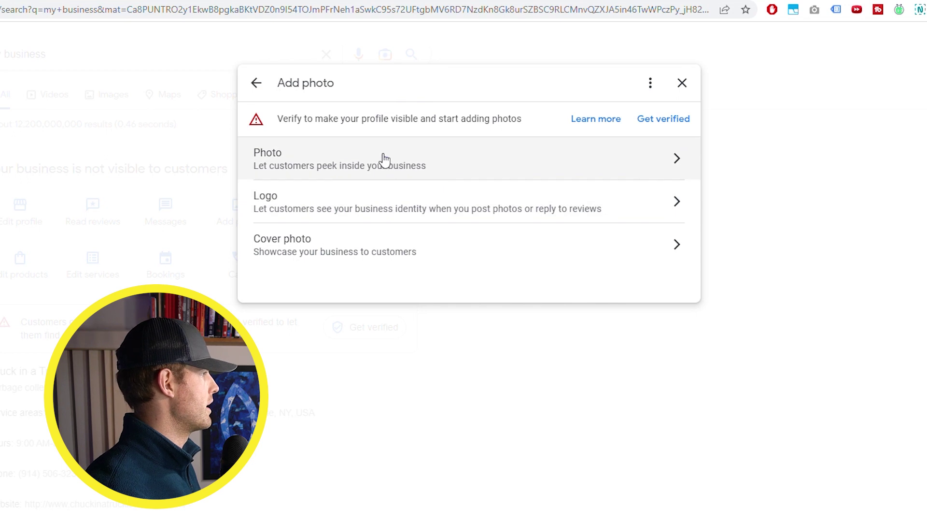
{"action": "left_click", "coordinate": [676, 94]}
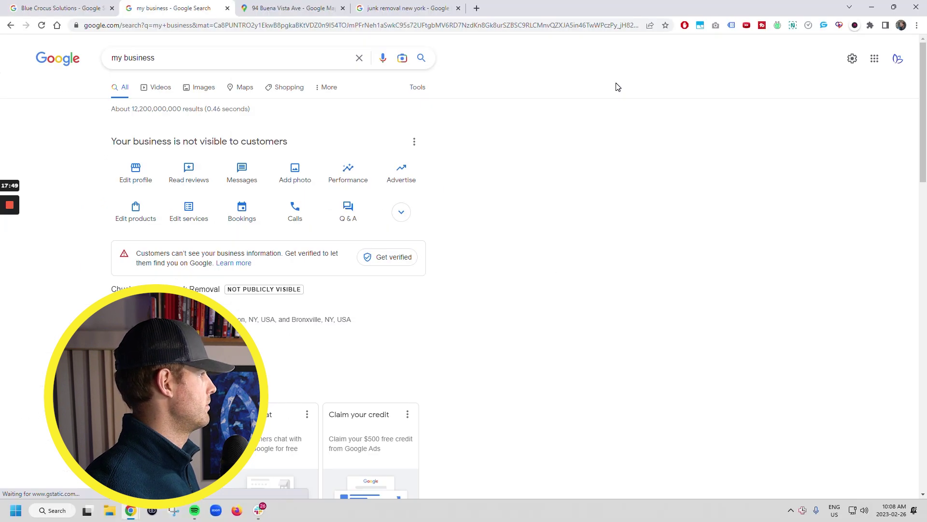
{"action": "left_click", "coordinate": [351, 175]}
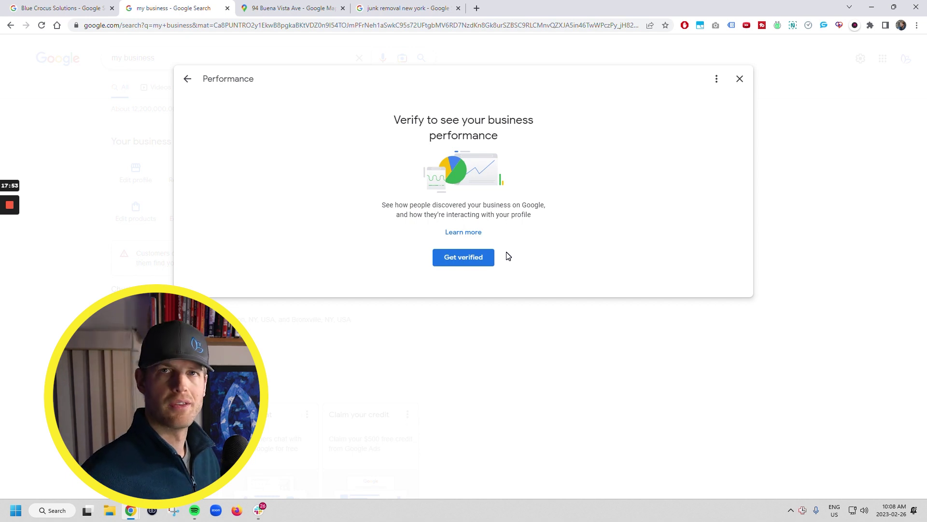
Step: Open the verified Blue Crocus Solutions profile's performance stats and scroll to the searches breakdown
{"action": "left_click", "coordinate": [57, 8]}
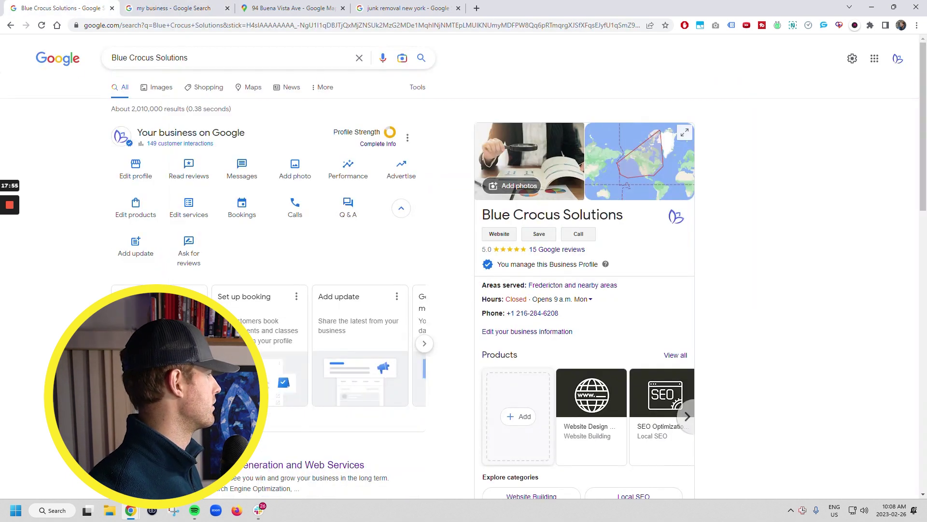
{"action": "left_click", "coordinate": [355, 173]}
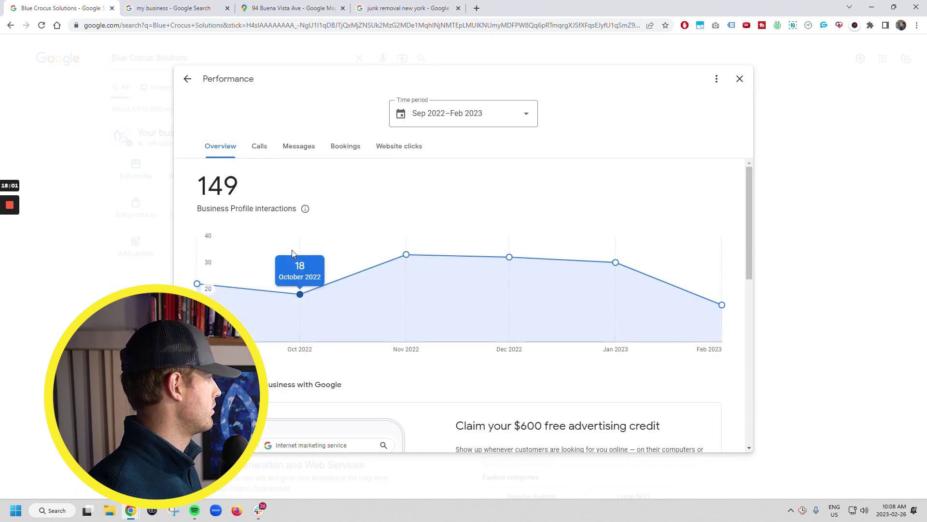
{"action": "scroll", "coordinate": [331, 294], "scroll_direction": "down", "scroll_amount": 1}
{"action": "scroll", "coordinate": [331, 295], "scroll_direction": "down", "scroll_amount": 3}
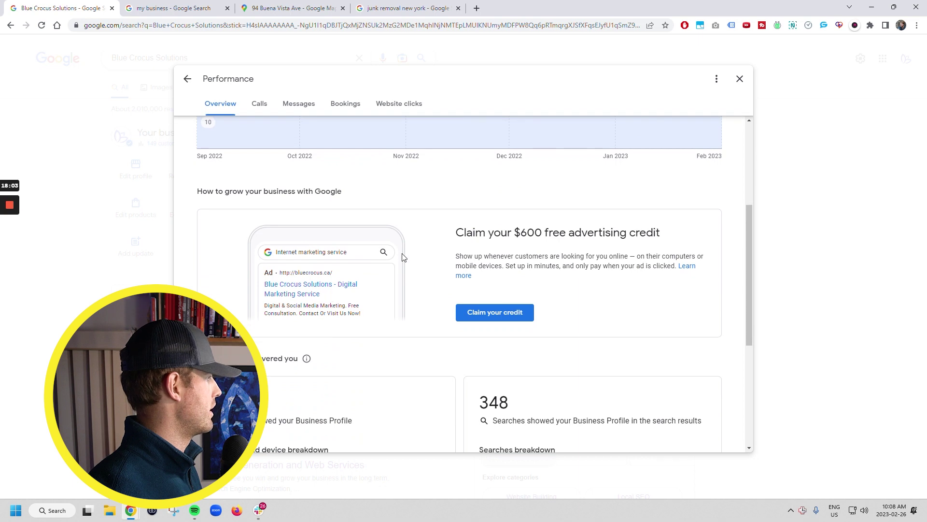
{"action": "scroll", "coordinate": [404, 257], "scroll_direction": "down", "scroll_amount": 3}
{"action": "scroll", "coordinate": [404, 257], "scroll_direction": "down", "scroll_amount": 1}
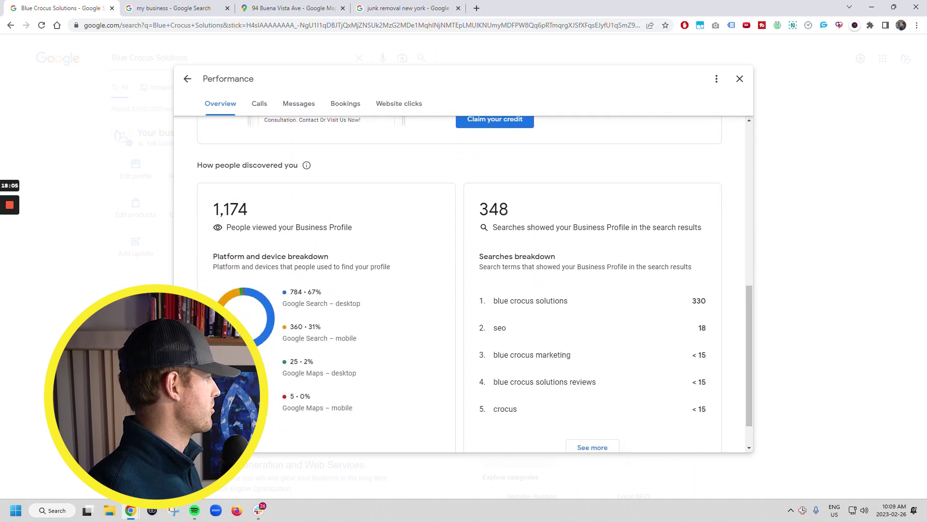
{"action": "scroll", "coordinate": [325, 357], "scroll_direction": "down", "scroll_amount": 1}
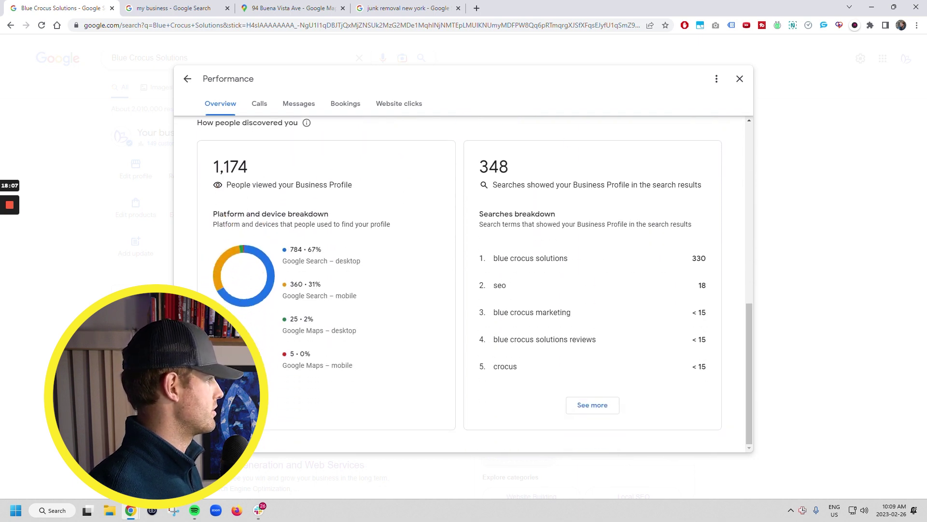
Step: Show the full list of Blue Crocus search terms, then close the performance view
{"action": "left_click_drag", "start_coordinate": [549, 371], "coordinate": [493, 264]}
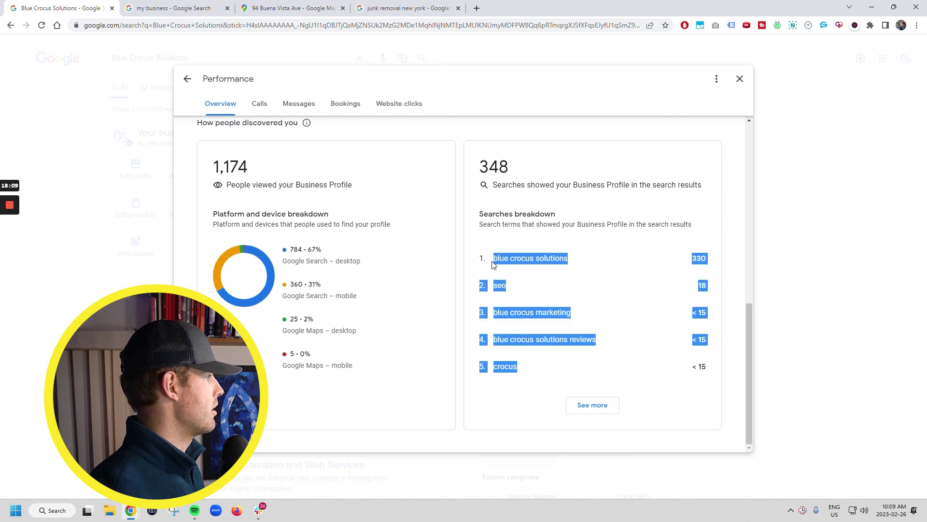
{"action": "left_click", "coordinate": [522, 234]}
{"action": "left_click", "coordinate": [592, 405]}
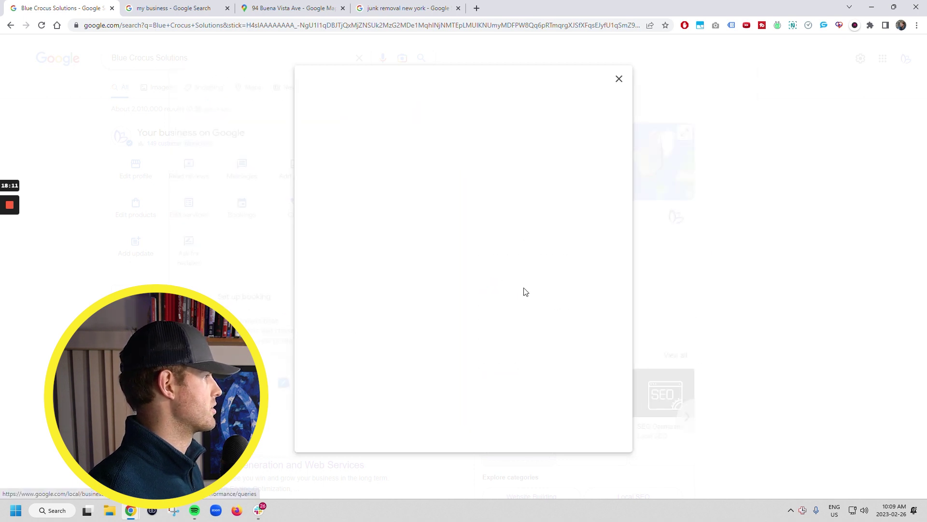
{"action": "scroll", "coordinate": [395, 265], "scroll_direction": "down", "scroll_amount": 1}
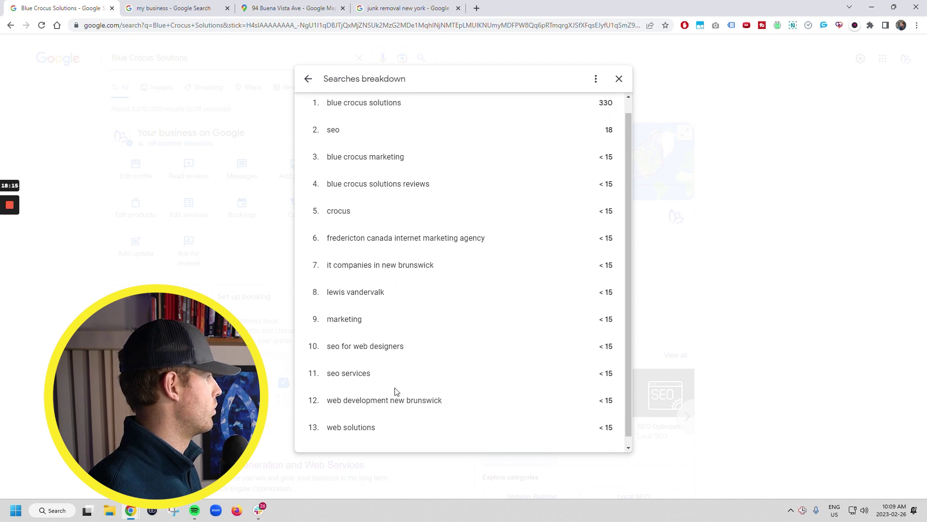
{"action": "scroll", "coordinate": [377, 338], "scroll_direction": "up", "scroll_amount": 1}
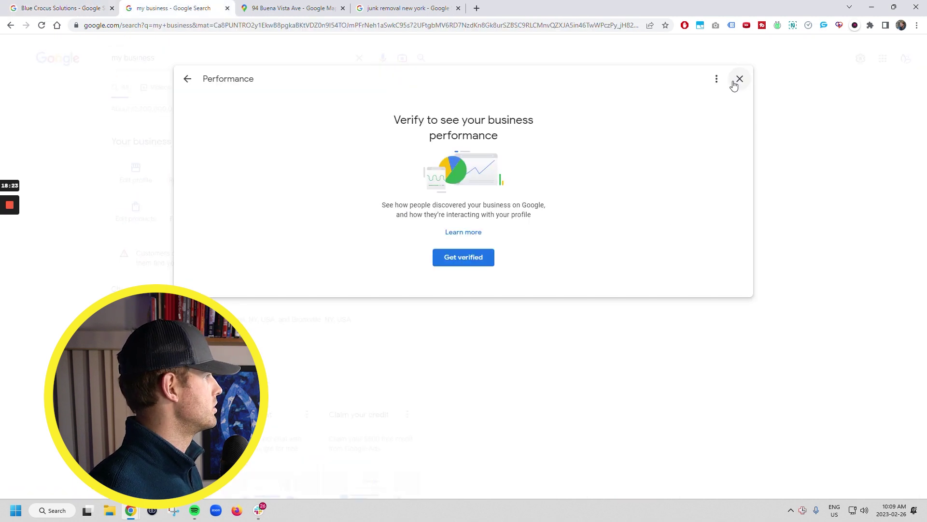
{"action": "left_click", "coordinate": [737, 83]}
{"action": "left_click", "coordinate": [145, 221]}
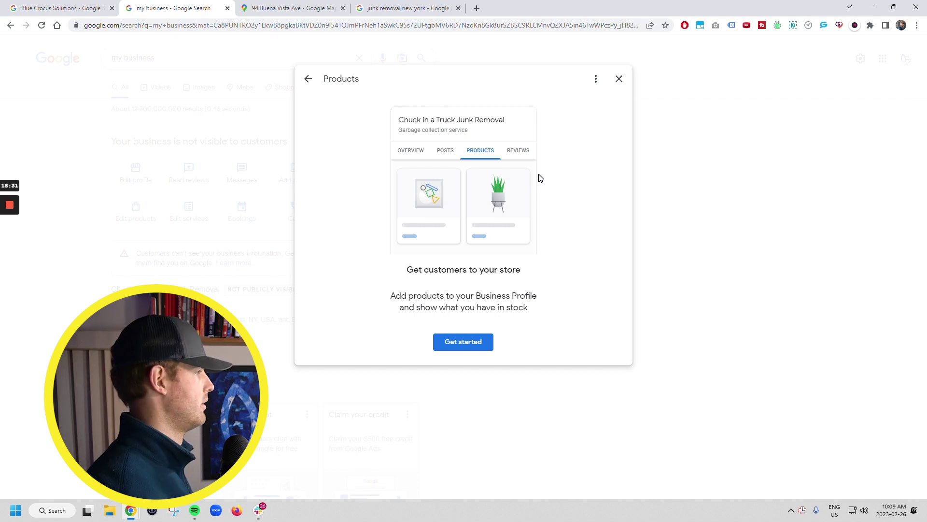
{"action": "left_click", "coordinate": [619, 79]}
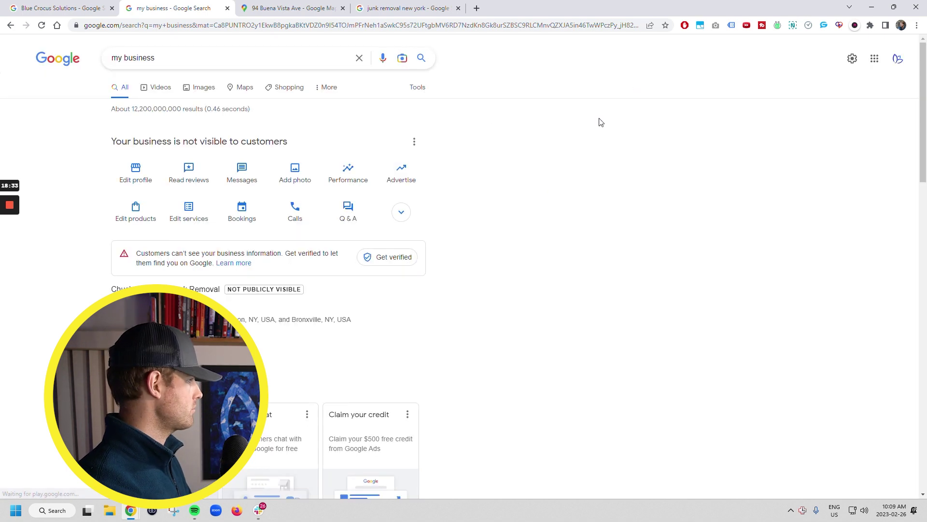
{"action": "left_click", "coordinate": [183, 219]}
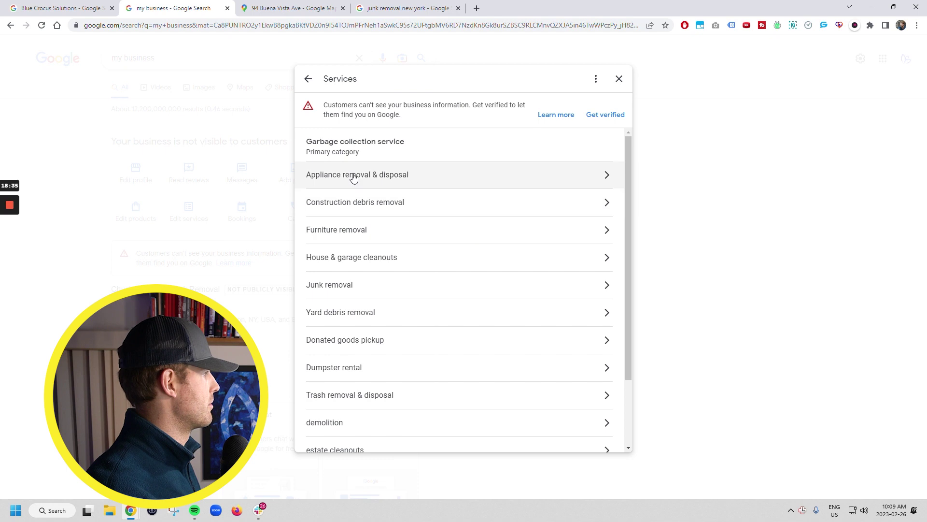
{"action": "scroll", "coordinate": [433, 239], "scroll_direction": "down", "scroll_amount": 2}
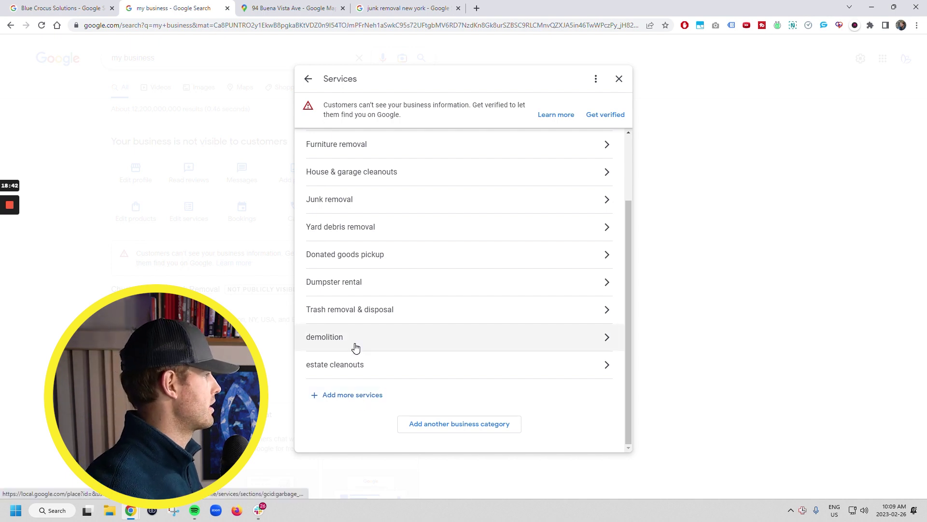
{"action": "scroll", "coordinate": [354, 347], "scroll_direction": "up", "scroll_amount": 3}
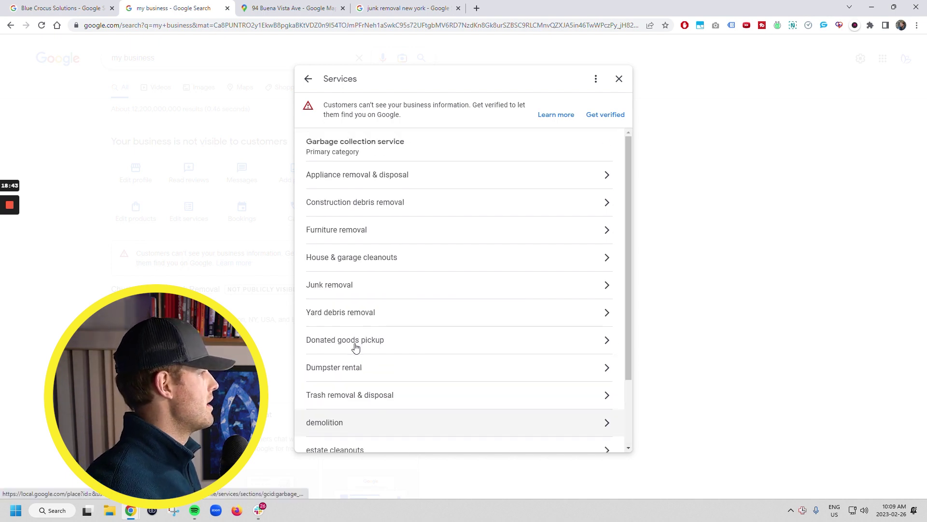
{"action": "left_click", "coordinate": [375, 174]}
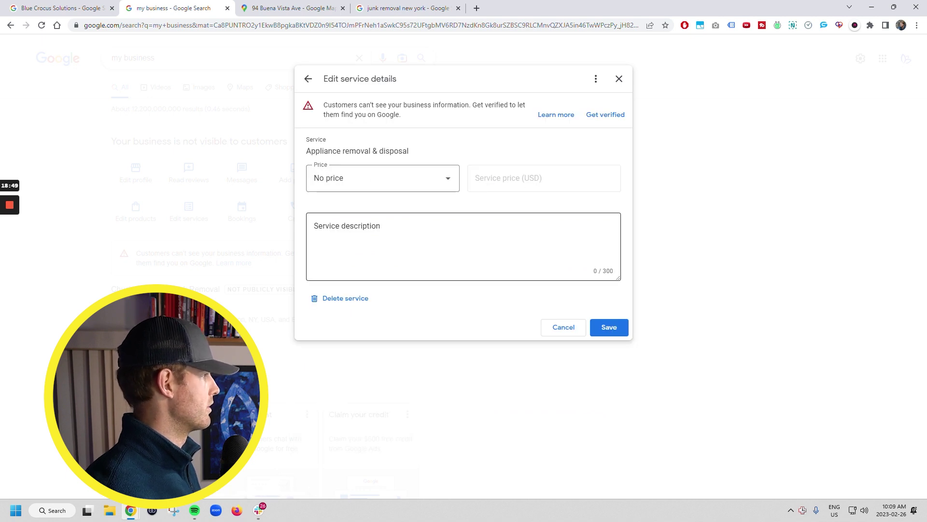
{"action": "left_click", "coordinate": [579, 261]}
{"action": "double_click", "coordinate": [610, 272]}
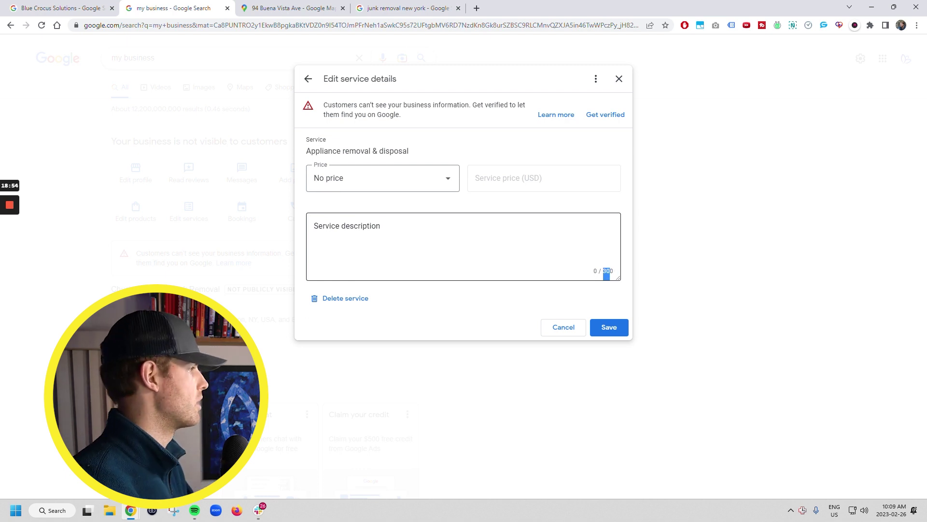
{"action": "left_click", "coordinate": [609, 272]}
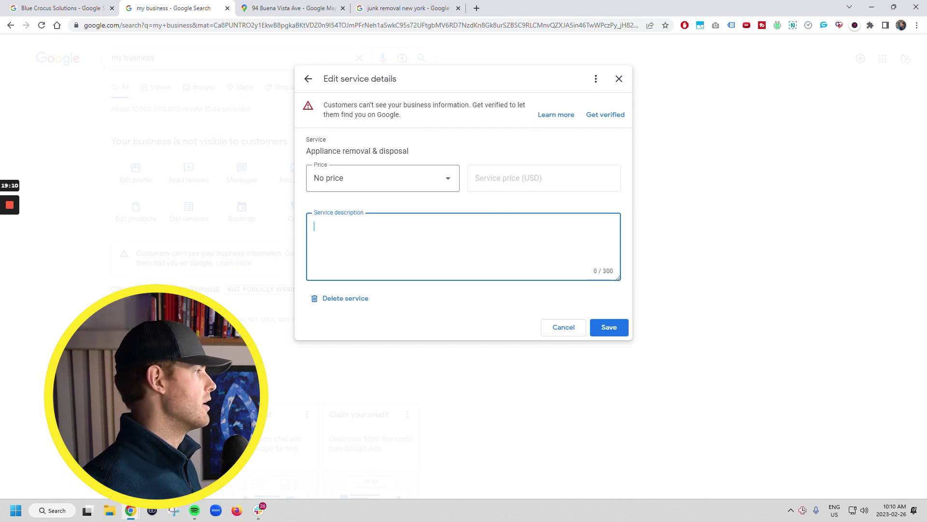
{"action": "left_click", "coordinate": [563, 327]}
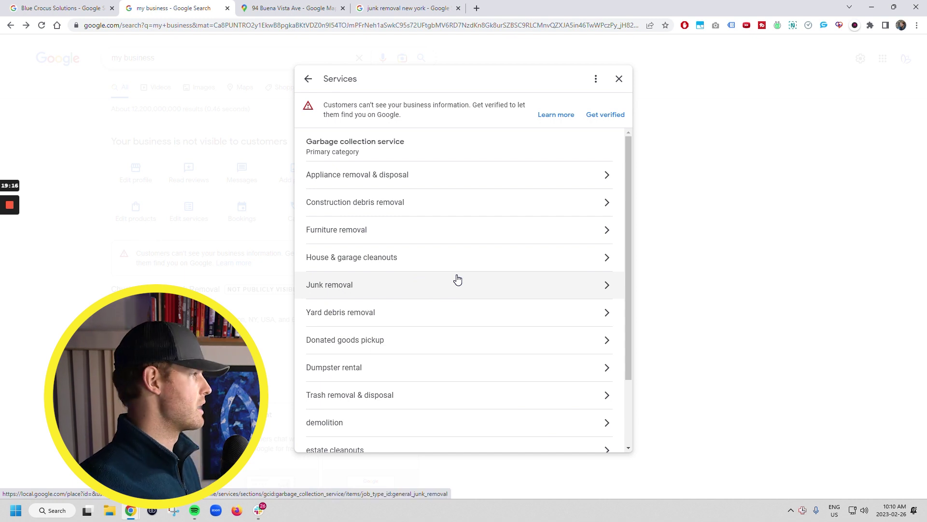
{"action": "left_click", "coordinate": [356, 338]}
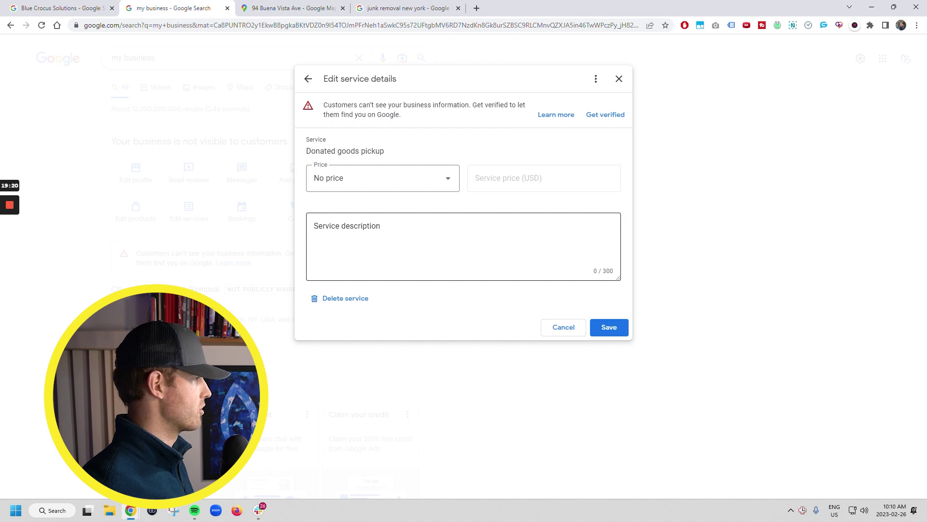
{"action": "left_click", "coordinate": [315, 227]}
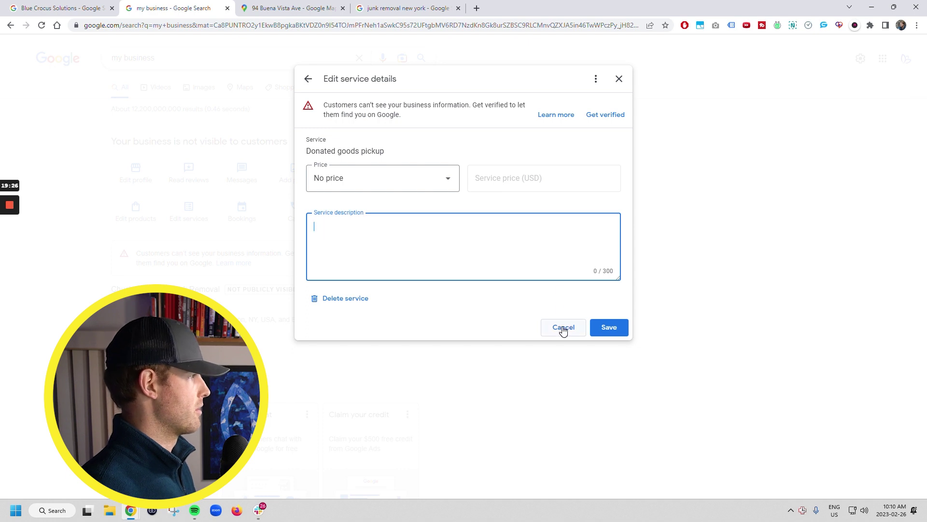
{"action": "left_click", "coordinate": [618, 78]}
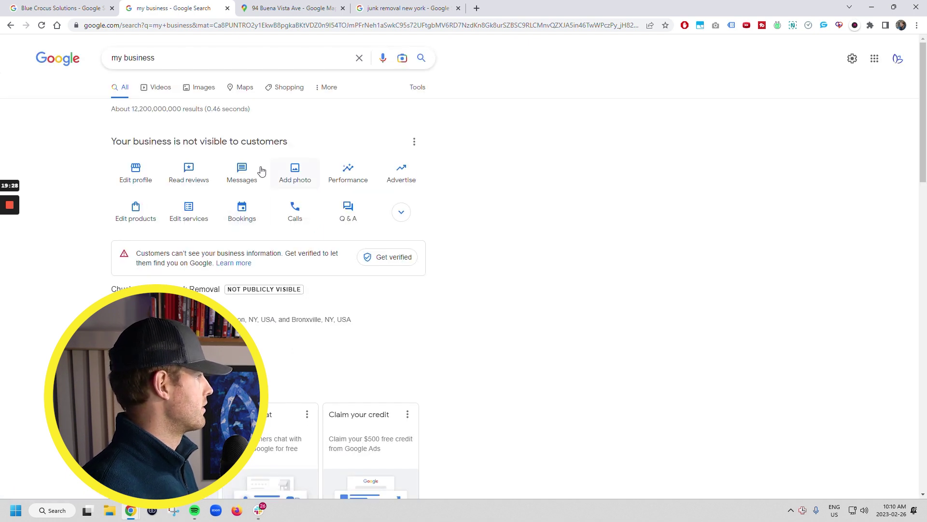
Step: Preview Bookings, Calls and Q&A, each showing a verification-required notice
{"action": "left_click", "coordinate": [189, 213]}
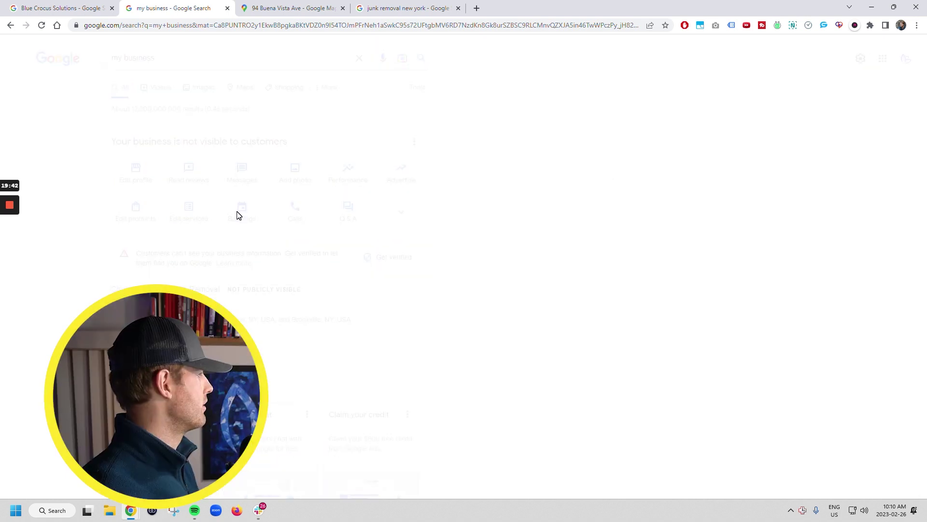
{"action": "left_click", "coordinate": [236, 213]}
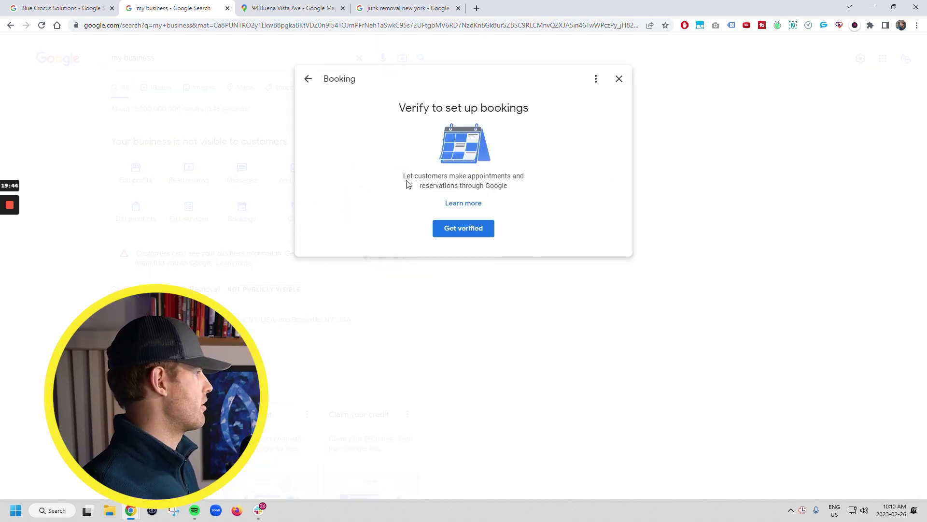
{"action": "left_click", "coordinate": [619, 78]}
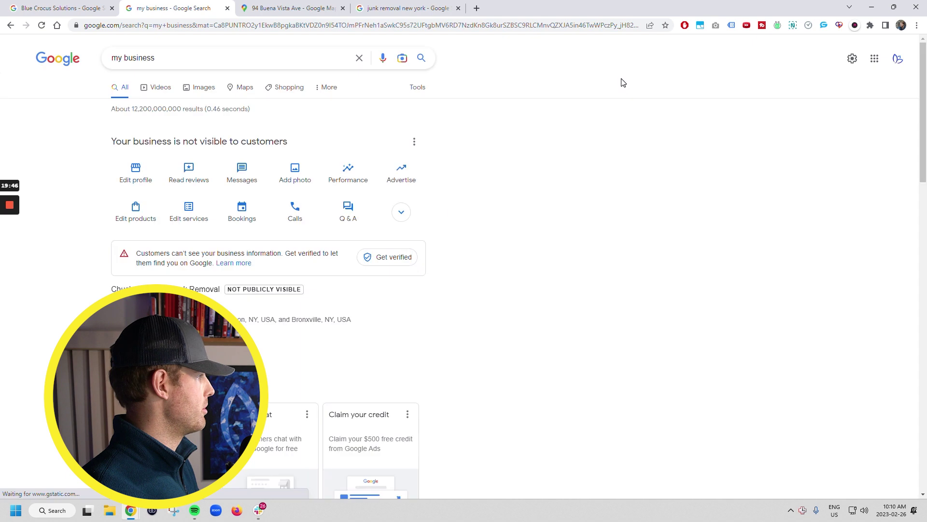
{"action": "left_click", "coordinate": [306, 220]}
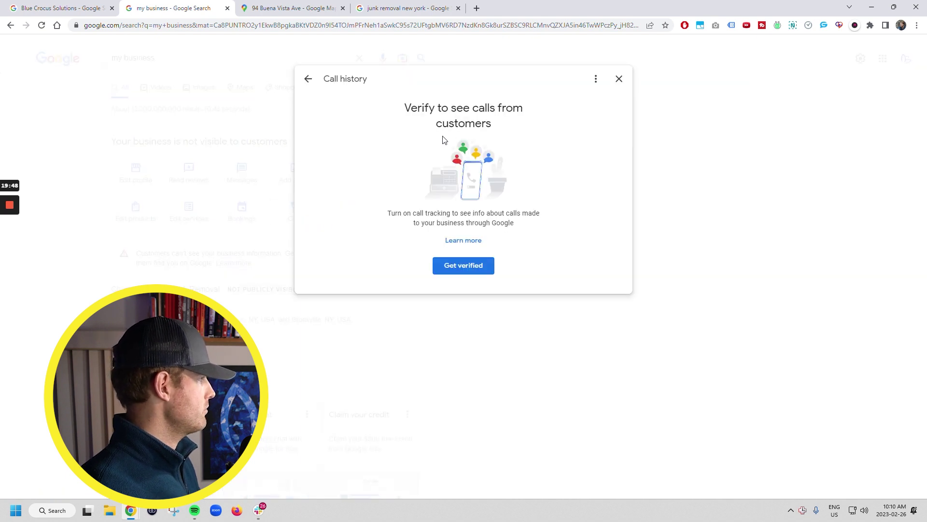
{"action": "left_click", "coordinate": [618, 78]}
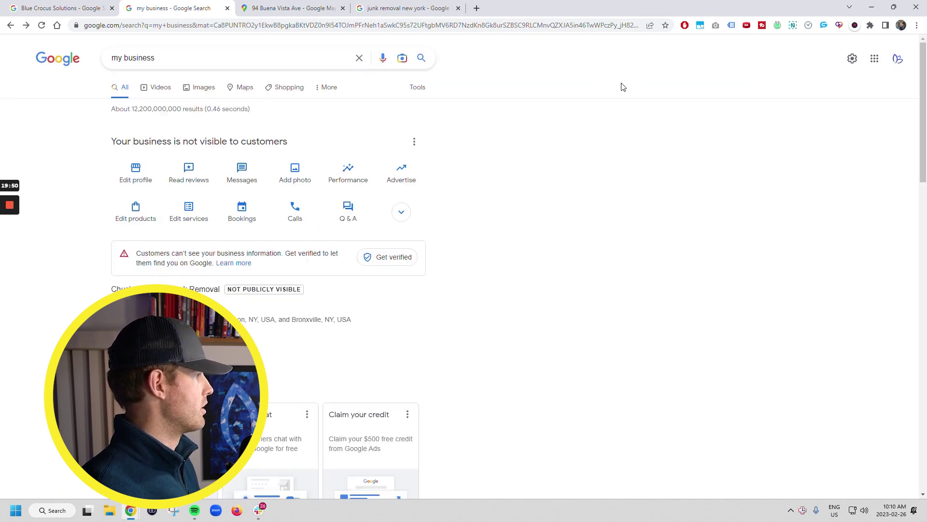
{"action": "left_click", "coordinate": [348, 210]}
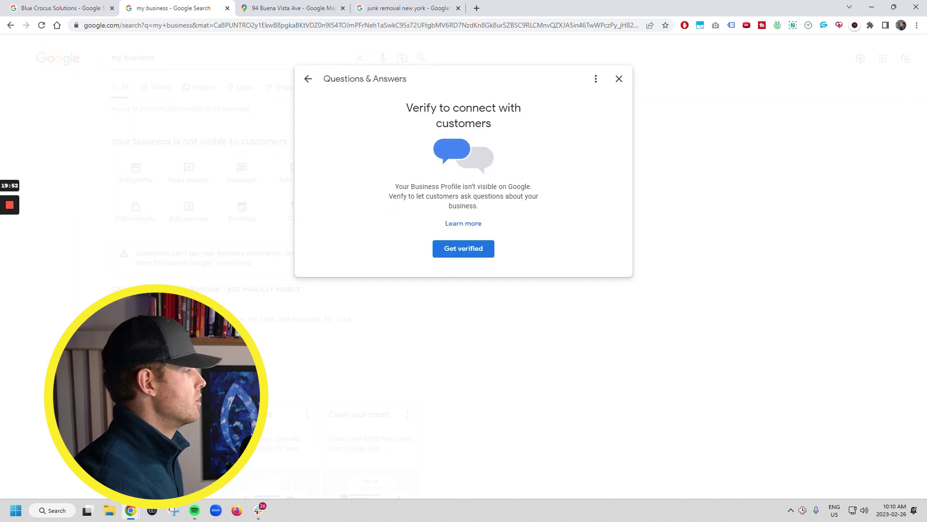
{"action": "left_click", "coordinate": [619, 79]}
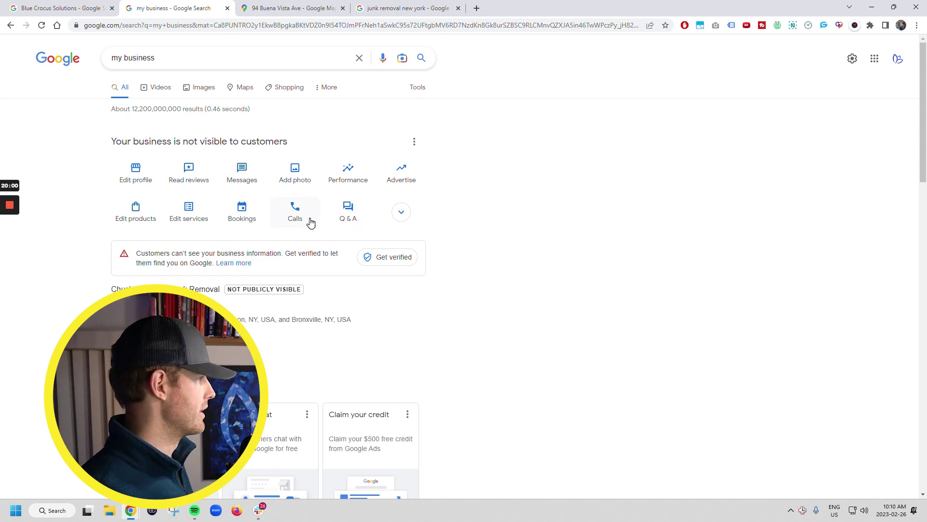
Step: Reveal the extra profile actions, preview Add update, and start verifying the business
{"action": "left_click", "coordinate": [395, 219]}
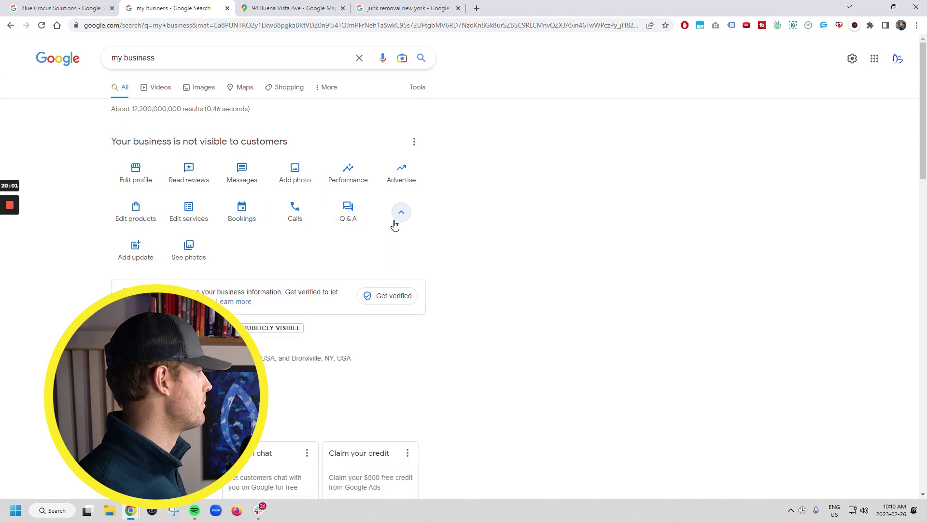
{"action": "left_click", "coordinate": [141, 256]}
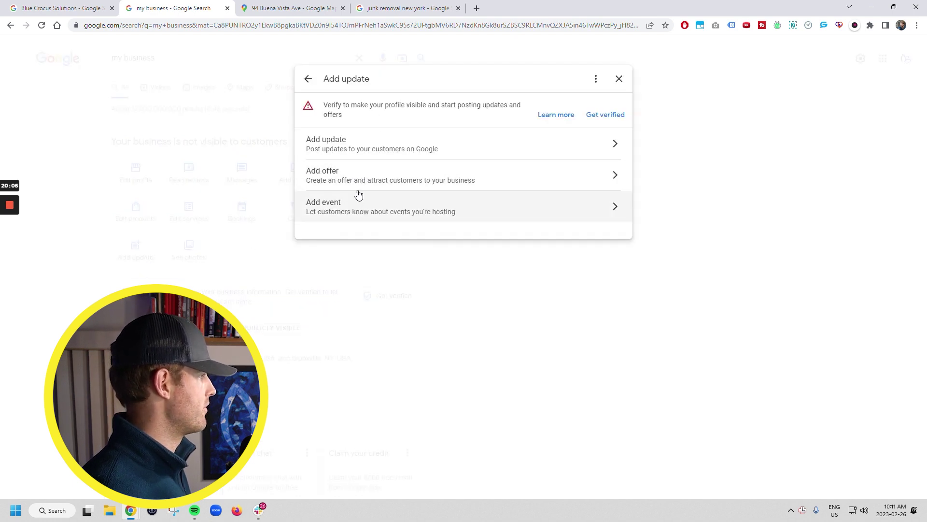
{"action": "left_click", "coordinate": [68, 236]}
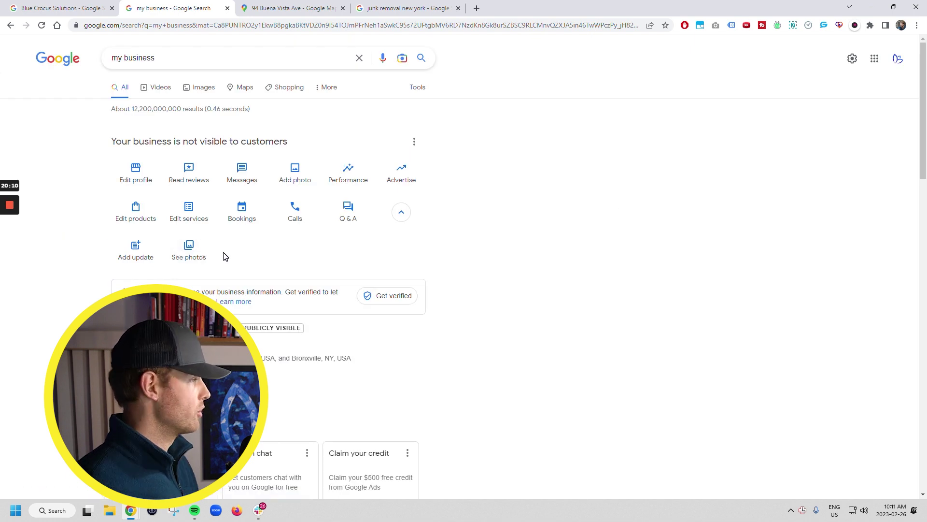
{"action": "left_click", "coordinate": [405, 297]}
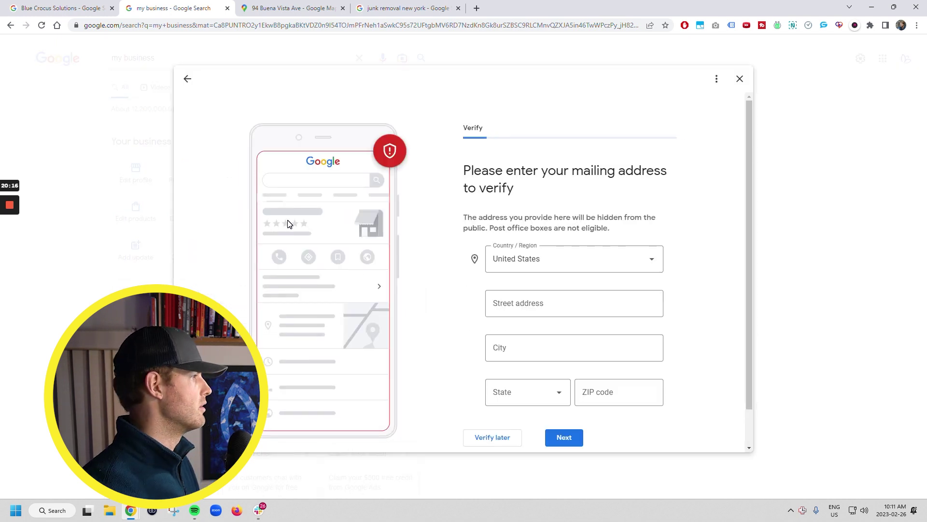
{"action": "scroll", "coordinate": [574, 303], "scroll_direction": "down", "scroll_amount": 1}
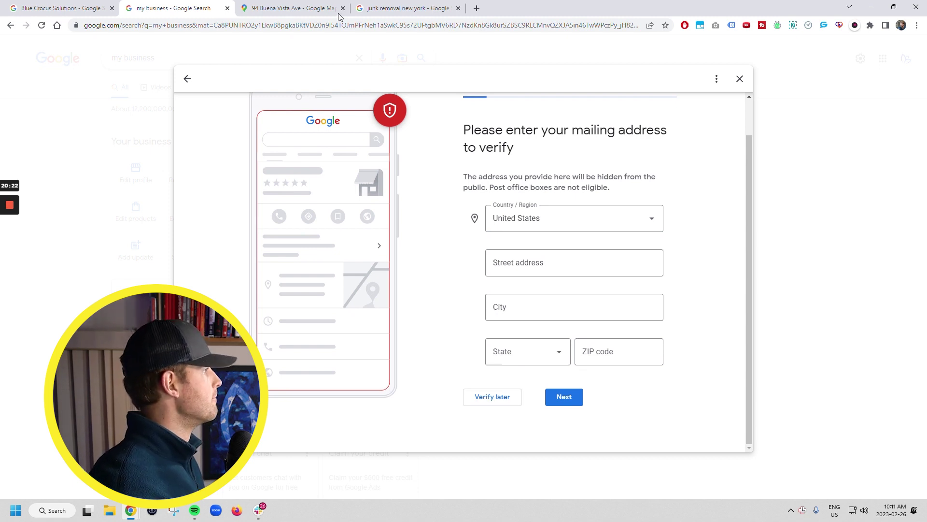
{"action": "left_click", "coordinate": [395, 8]}
{"action": "left_click", "coordinate": [297, 8]}
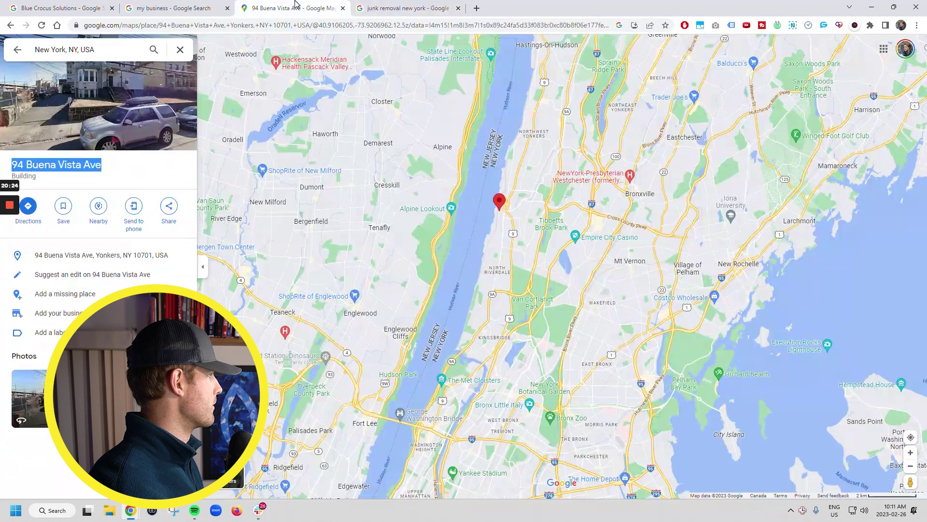
{"action": "left_click", "coordinate": [115, 170]}
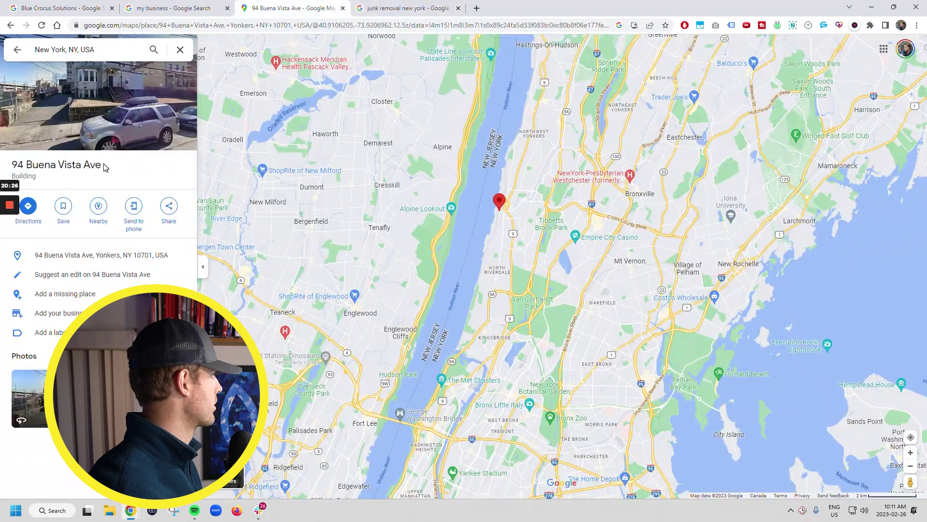
{"action": "triple_click", "coordinate": [25, 165]}
{"action": "key", "text": "ctrl+c"}
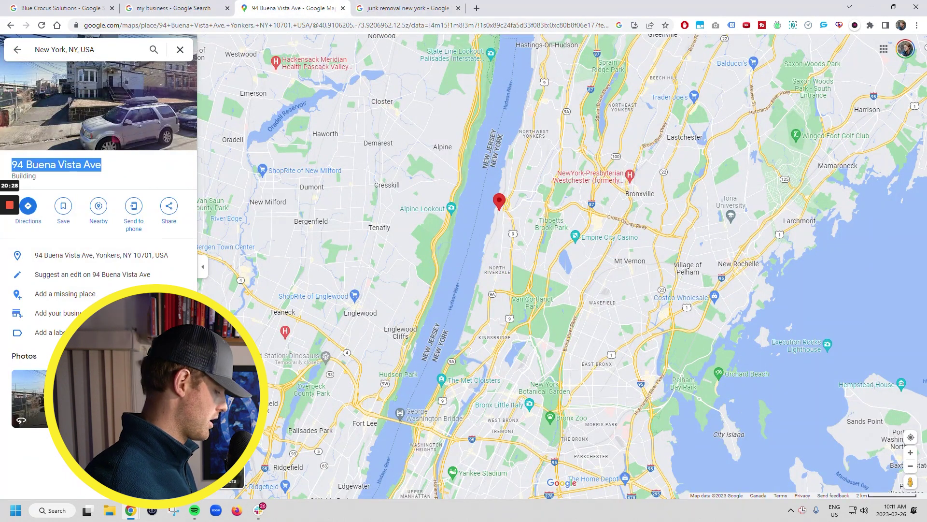
{"action": "left_click", "coordinate": [186, 8]}
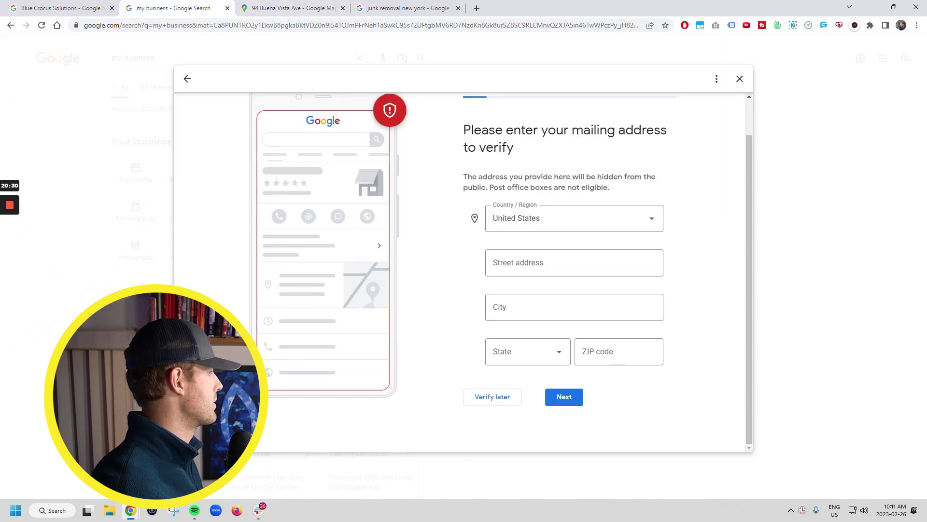
{"action": "key", "text": "ctrl+v"}
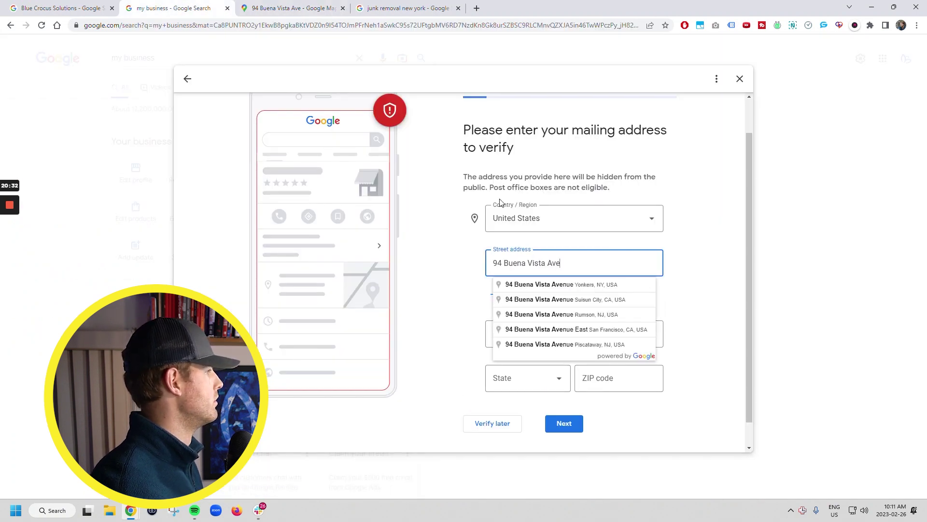
{"action": "left_click", "coordinate": [583, 285]}
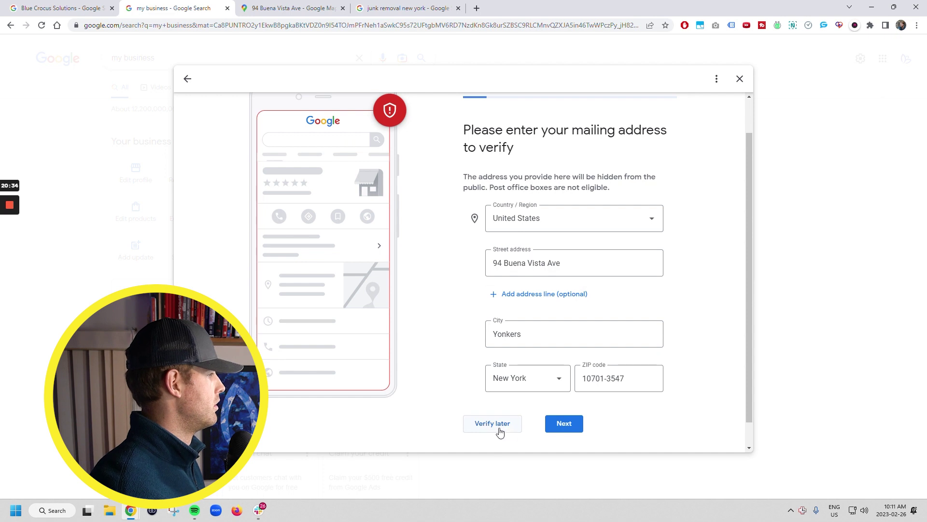
{"action": "scroll", "coordinate": [500, 431], "scroll_direction": "down", "scroll_amount": 1}
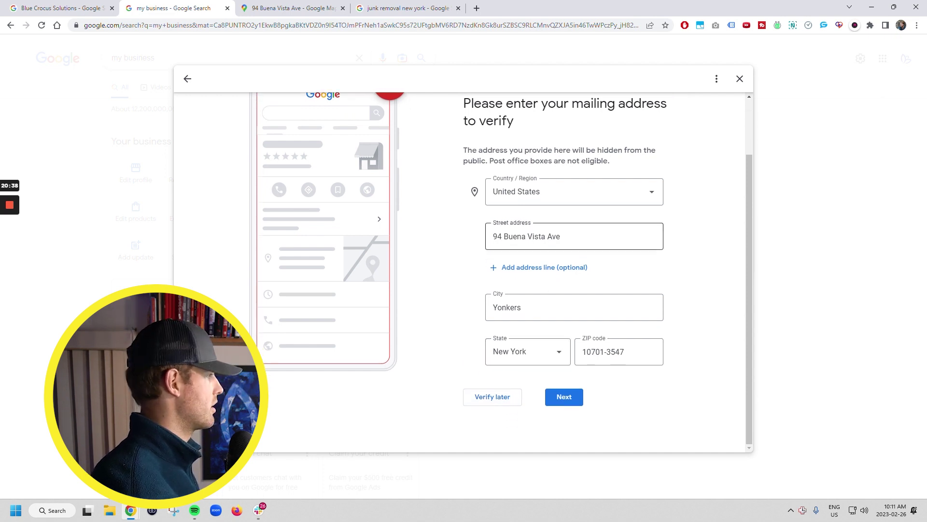
{"action": "scroll", "coordinate": [555, 290], "scroll_direction": "up", "scroll_amount": 2}
{"action": "scroll", "coordinate": [558, 362], "scroll_direction": "down", "scroll_amount": 2}
{"action": "left_click", "coordinate": [560, 392]}
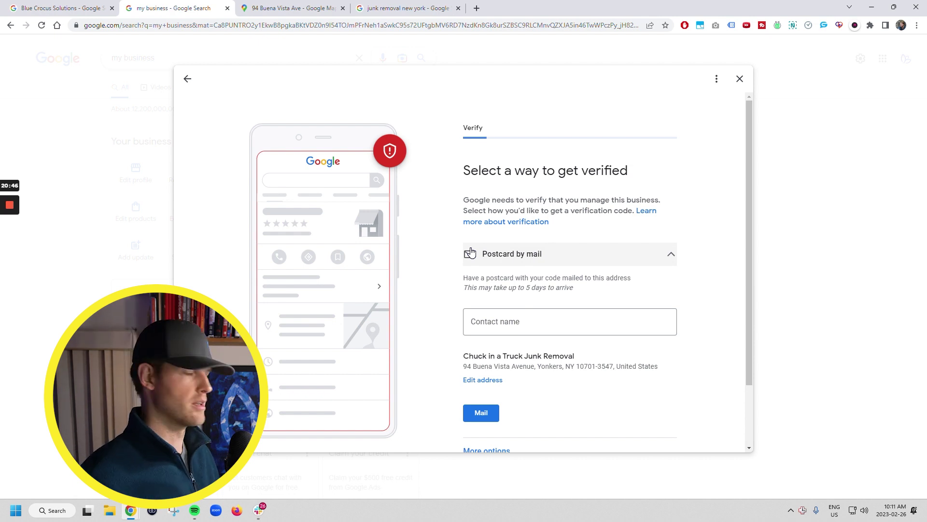
Step: Enter the contact's name and request the verification postcard by mail
{"action": "left_click", "coordinate": [512, 322]}
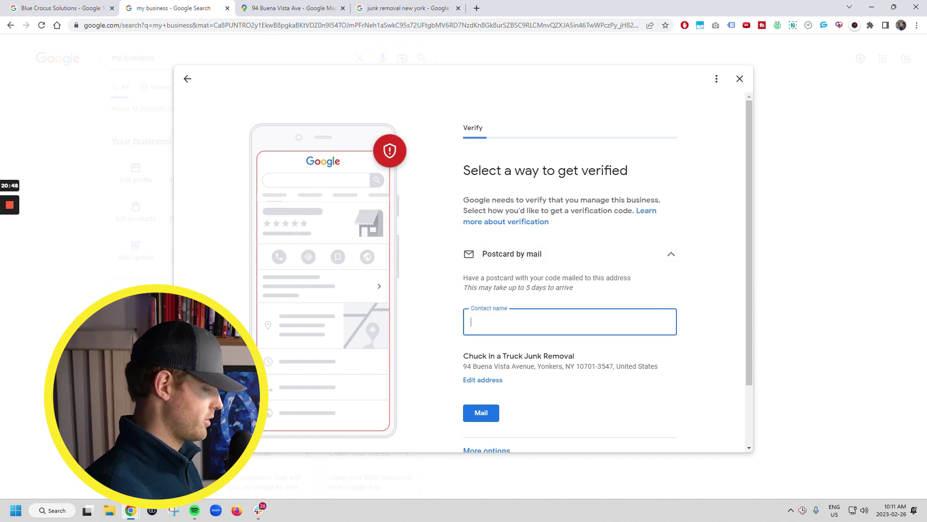
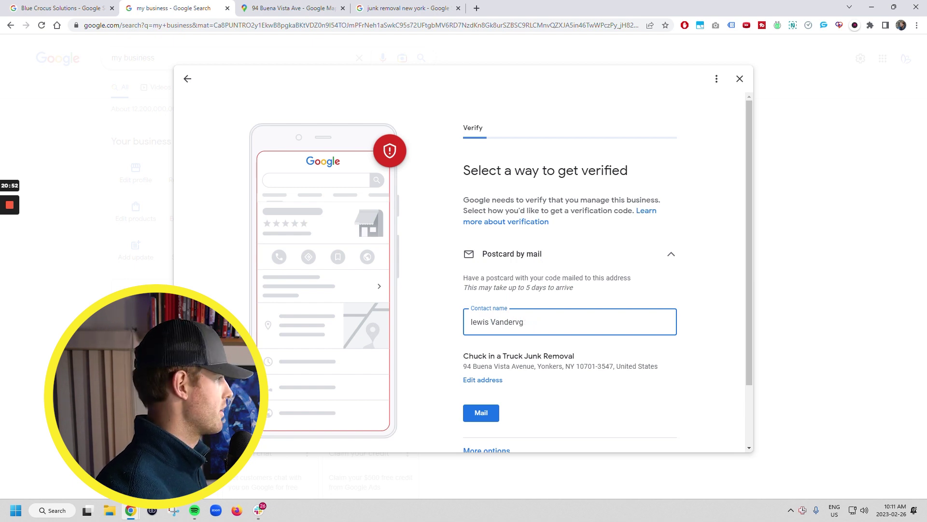
{"action": "scroll", "coordinate": [527, 319], "scroll_direction": "down", "scroll_amount": 2}
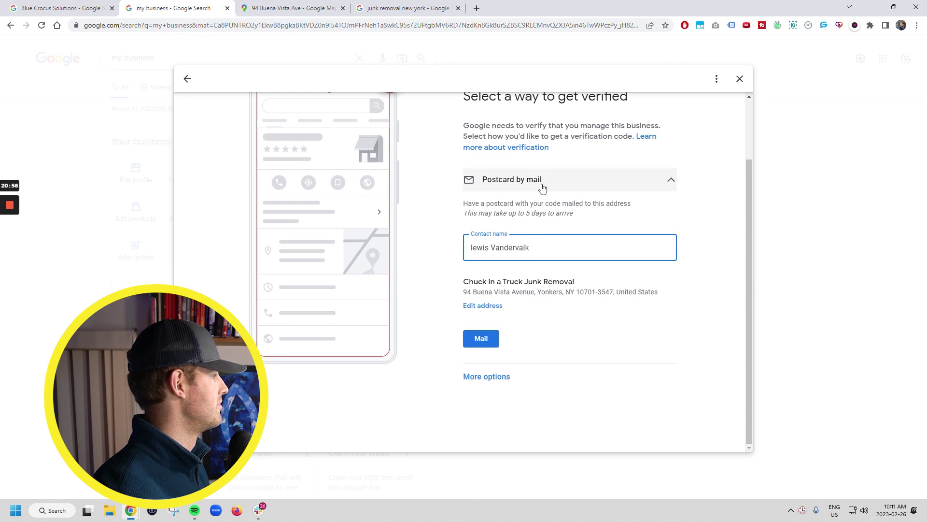
{"action": "left_click", "coordinate": [475, 342]}
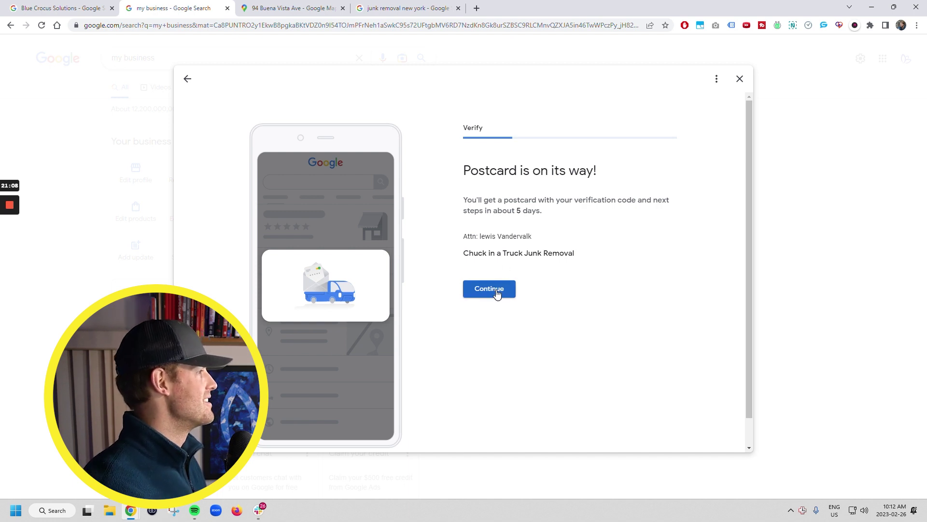
{"action": "left_click", "coordinate": [497, 293]}
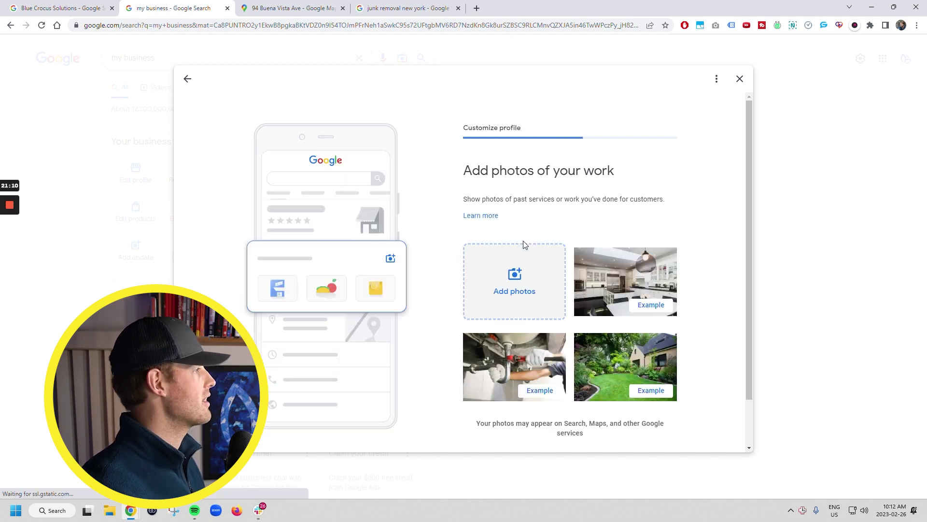